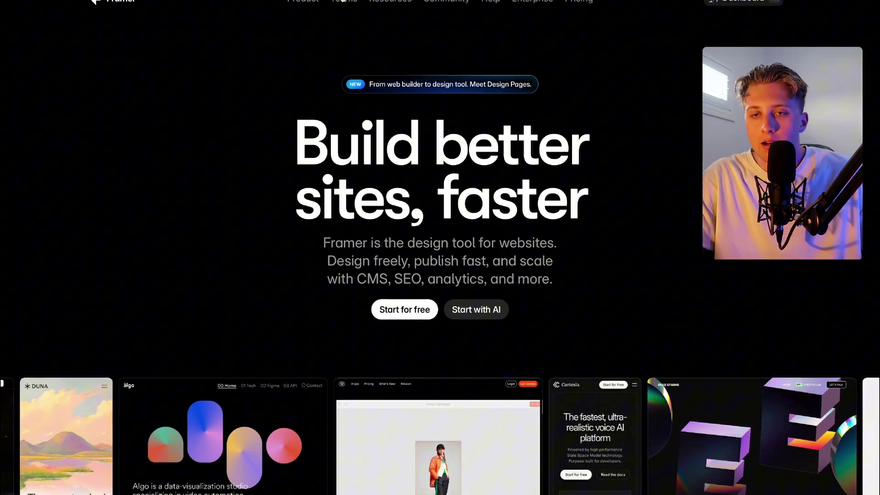
Open the Framer Marketplace templates and filter them to Free pricing.
mouse_move(388, 3)
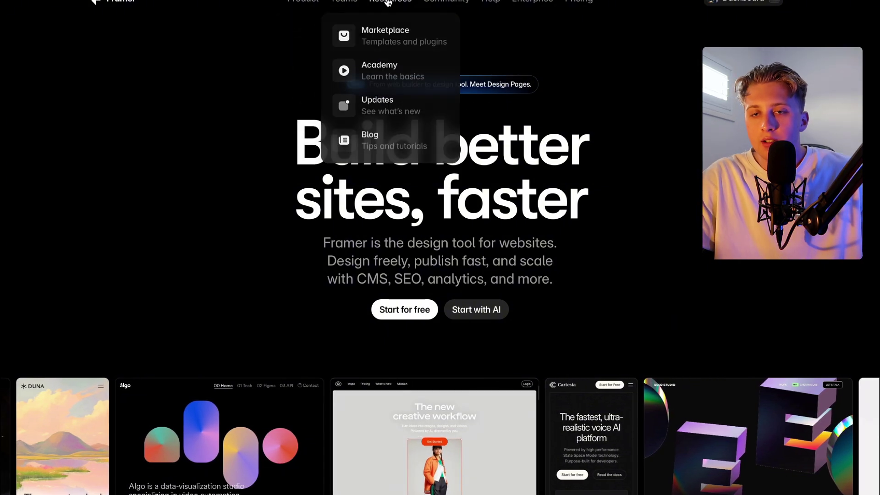
click(386, 41)
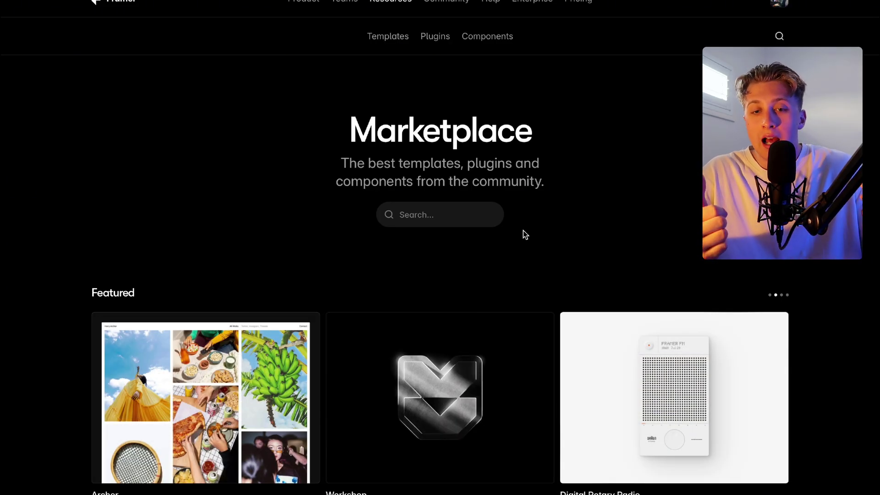
mouse_move(400, 37)
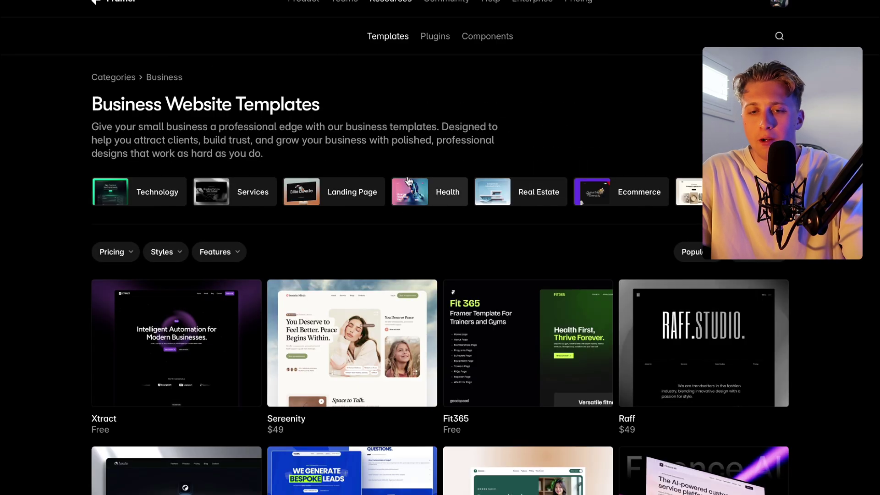
scroll(445, 355, down, 2)
scroll(445, 355, down, 1)
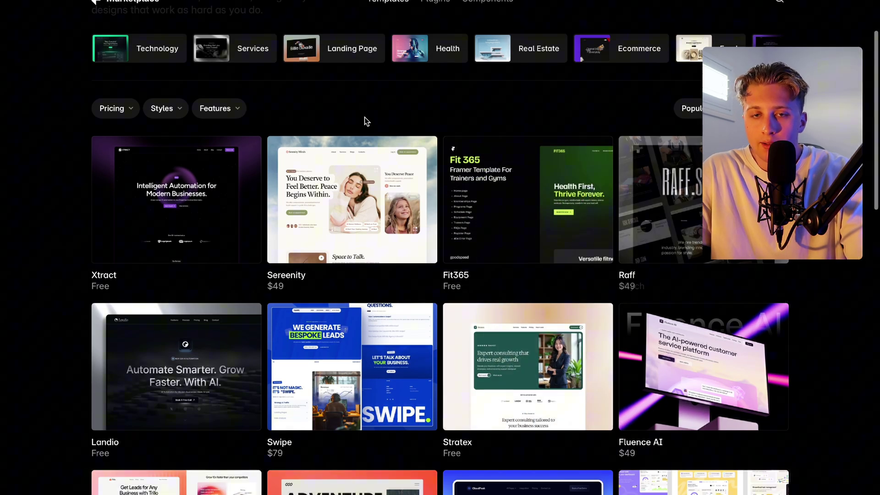
click(107, 108)
click(117, 136)
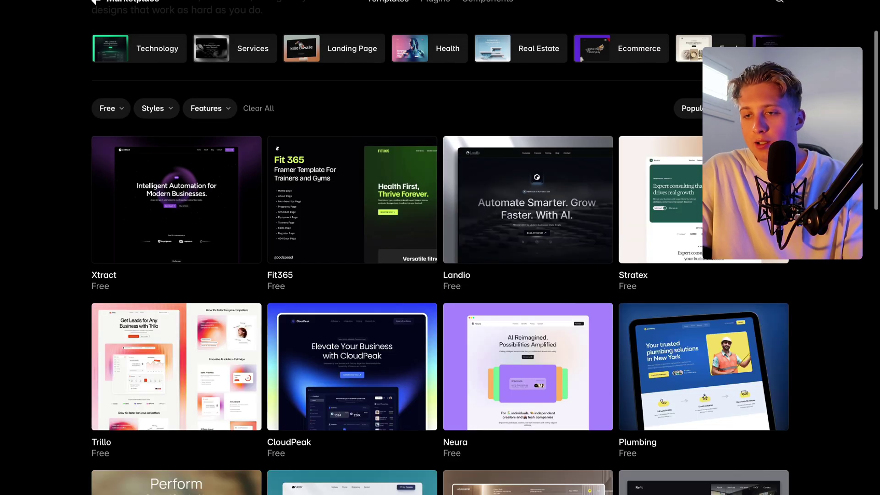
scroll(123, 128, down, 2)
scroll(439, 247, down, 10)
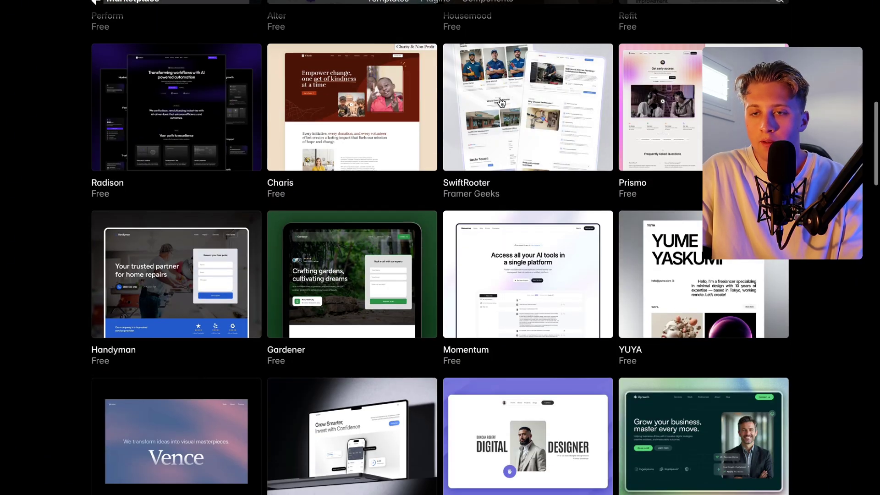
Open the SwiftRooter template in a new tab and switch to its page.
right_click(506, 102)
click(520, 106)
scroll(648, 263, up, 1)
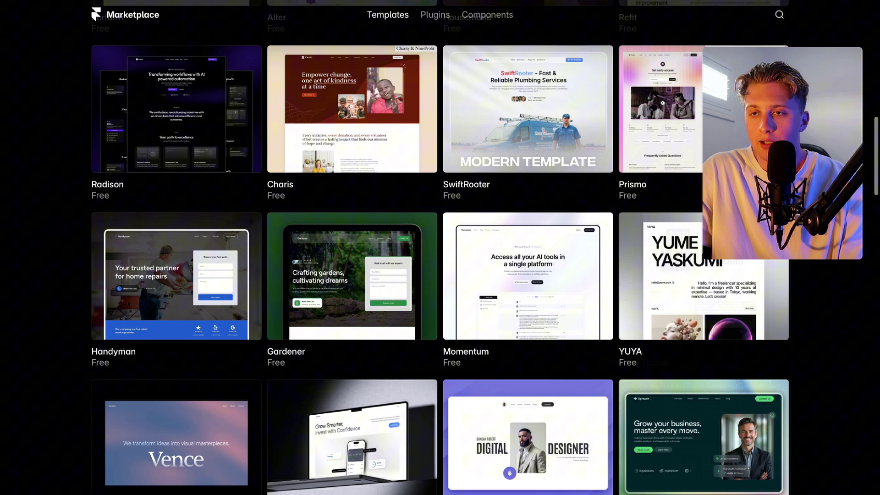
key(ctrl+Tab)
scroll(98, 272, down, 14)
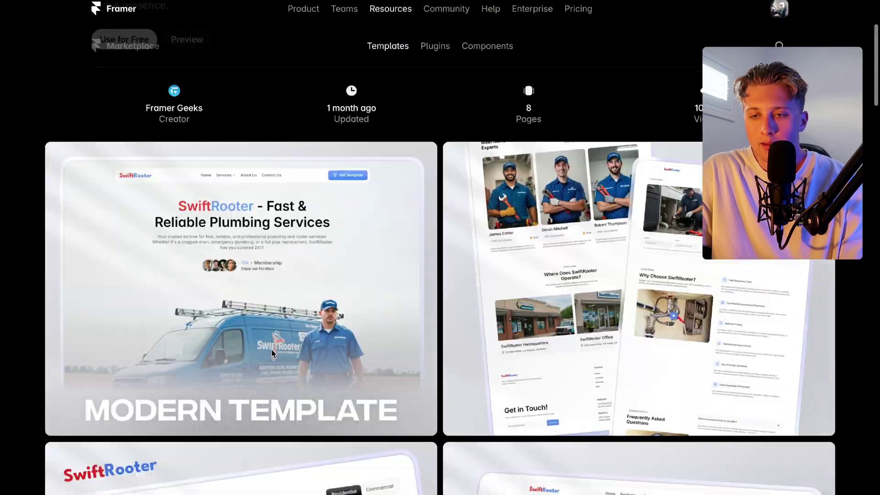
scroll(750, 277, up, 14)
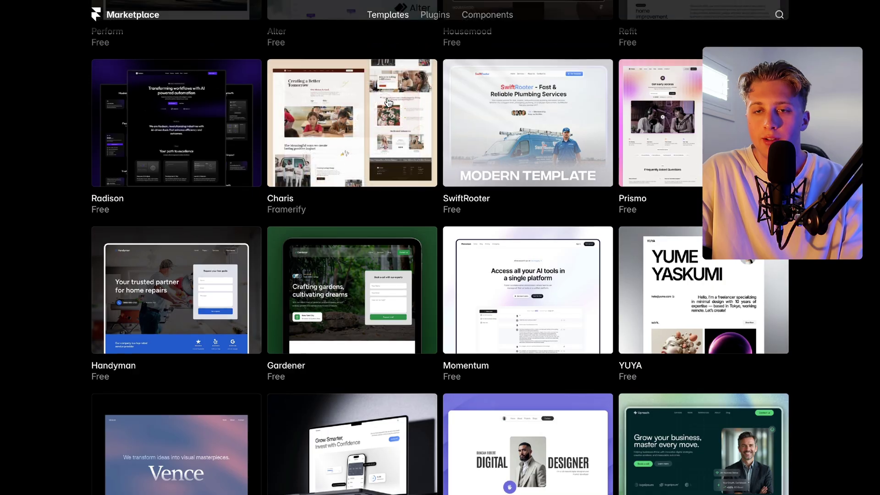
scroll(388, 102, up, 15)
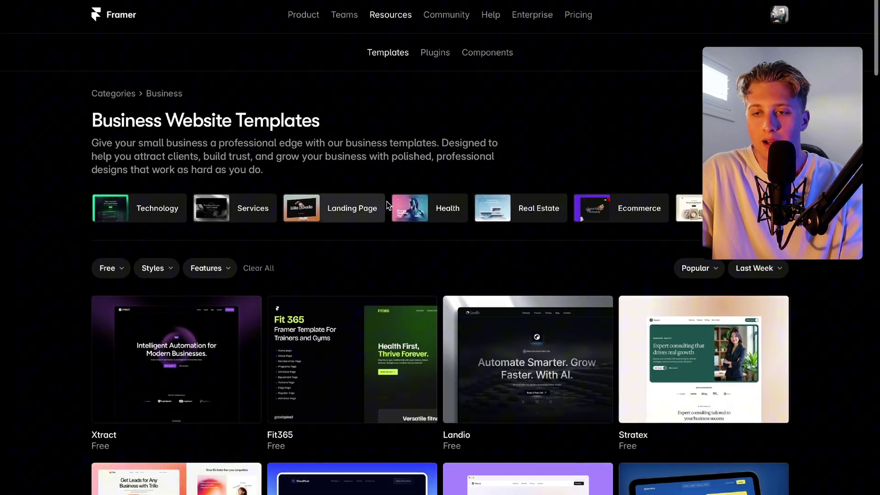
drag(530, 213, 387, 206)
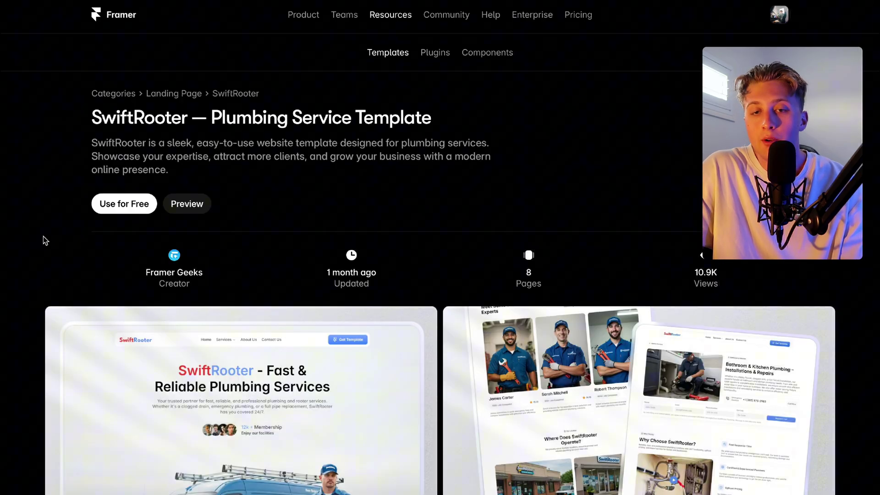
Preview the live SwiftRooter site and scroll through its homepage.
click(190, 202)
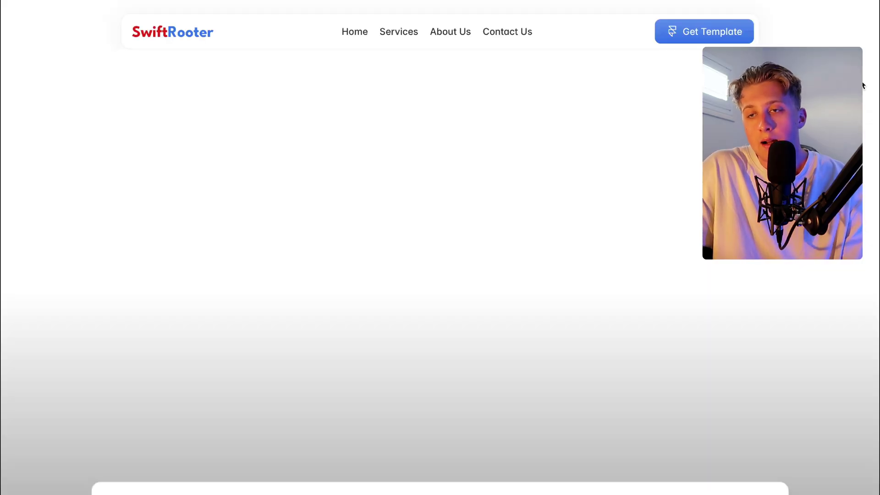
scroll(837, 285, down, 5)
scroll(837, 285, down, 15)
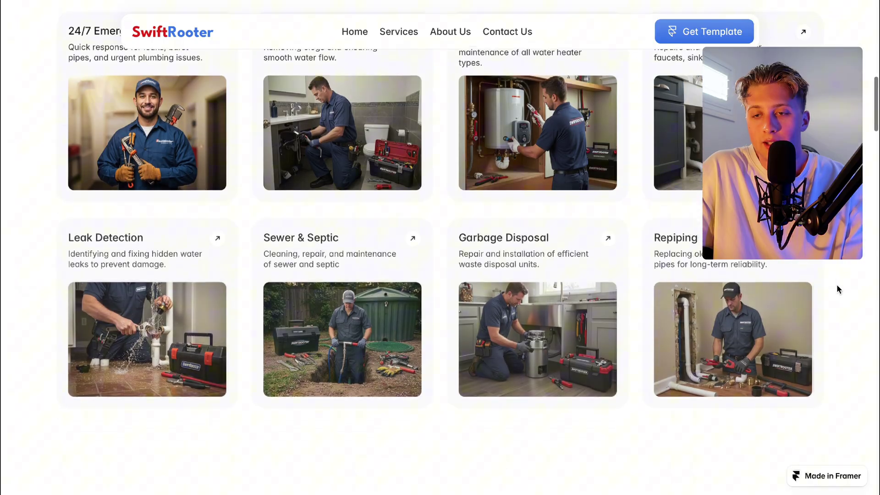
scroll(836, 288, down, 15)
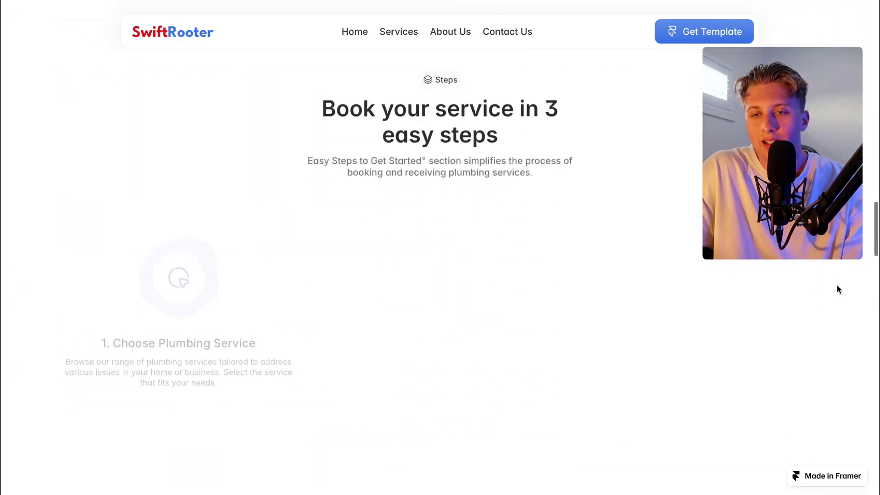
scroll(837, 290, down, 10)
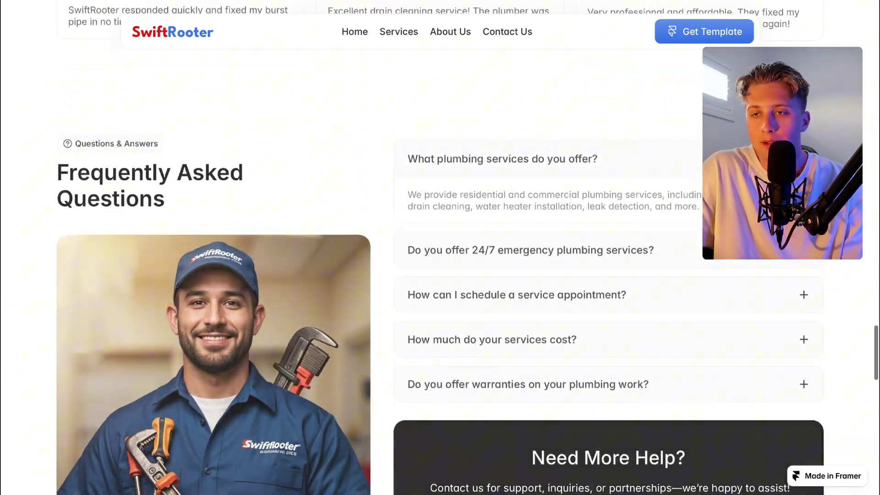
scroll(803, 370, up, 20)
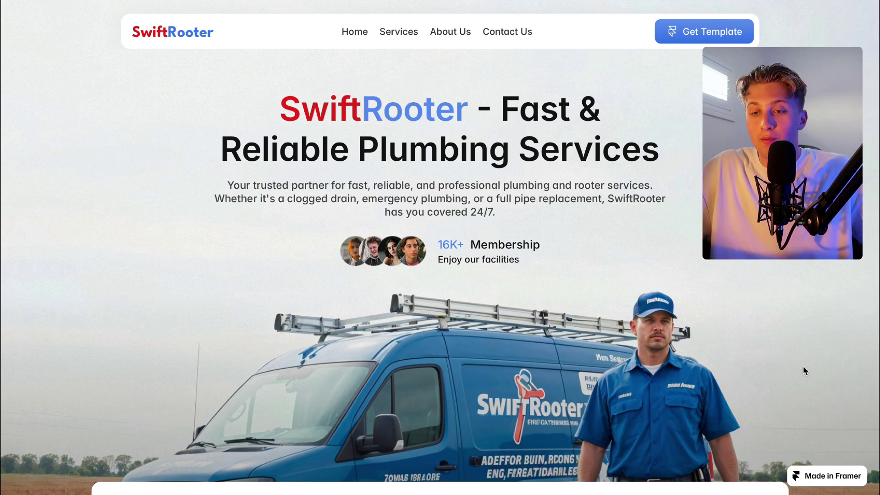
scroll(803, 366, down, 5)
scroll(802, 371, down, 4)
scroll(803, 370, up, 2)
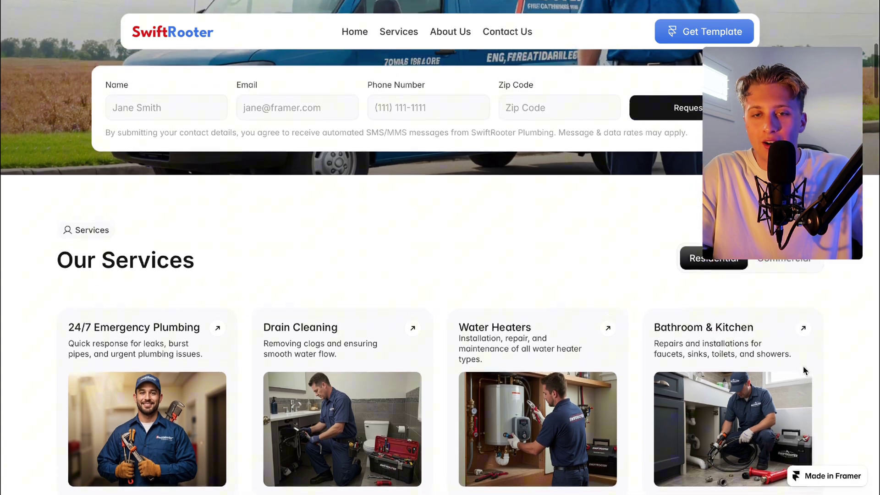
scroll(803, 370, down, 3)
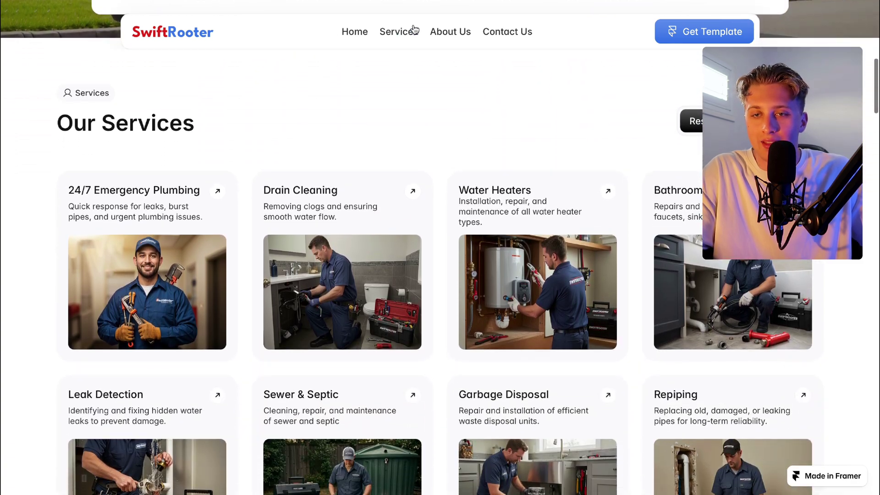
Jump to the site's Services section and open the Drain Cleaning service page.
click(412, 32)
click(422, 325)
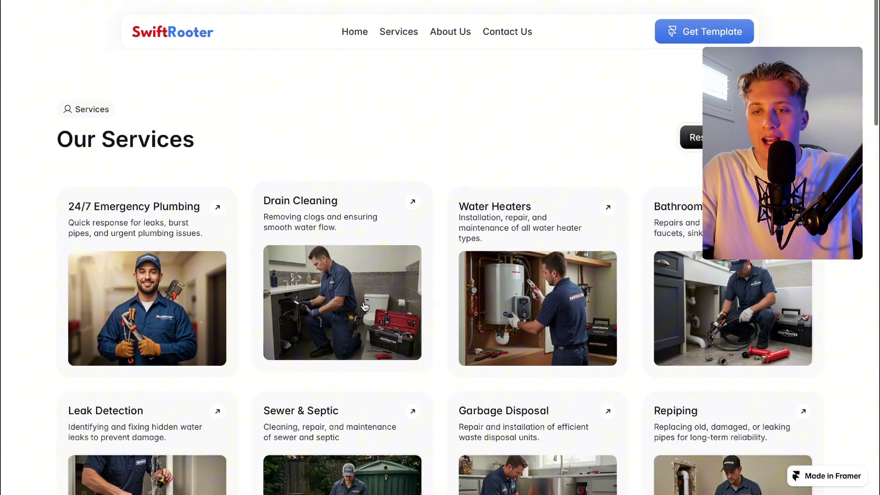
scroll(652, 208, down, 9)
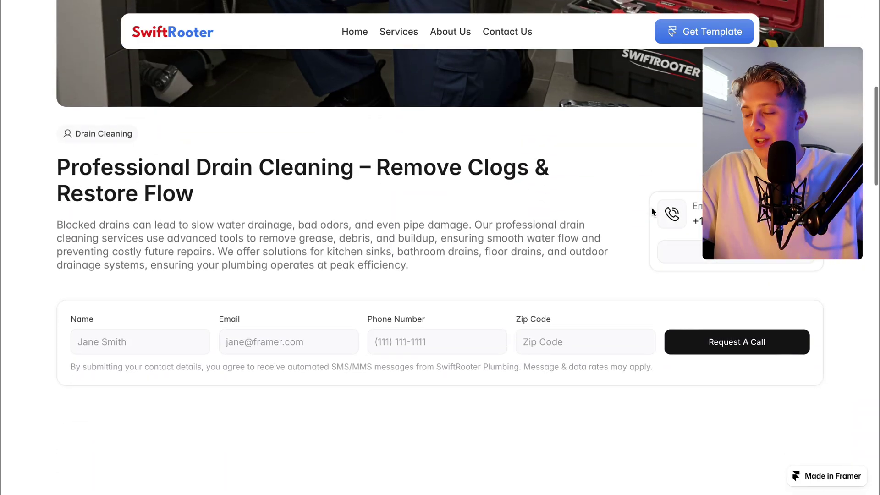
scroll(658, 56, up, 4)
scroll(658, 56, up, 5)
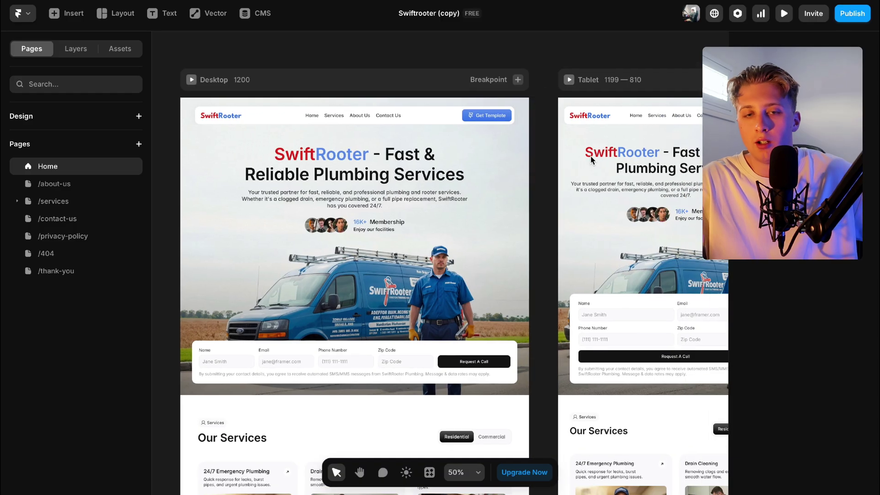
click(569, 169)
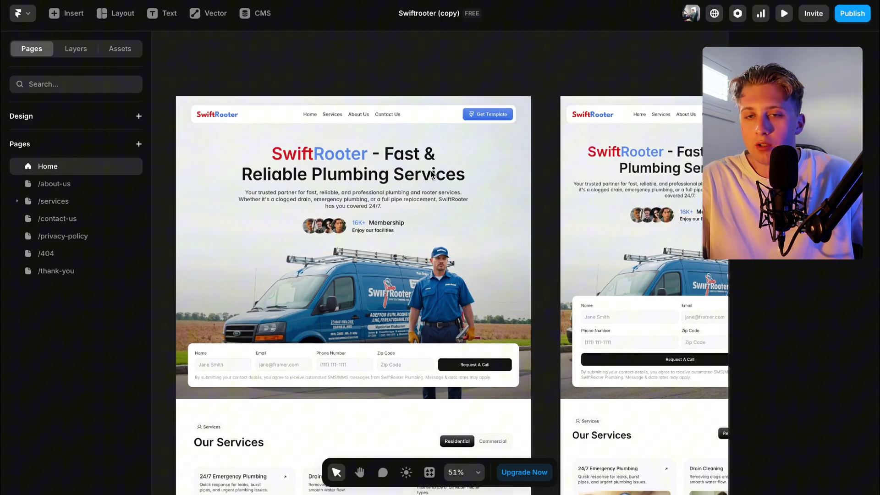
click(540, 170)
scroll(527, 184, down, 5)
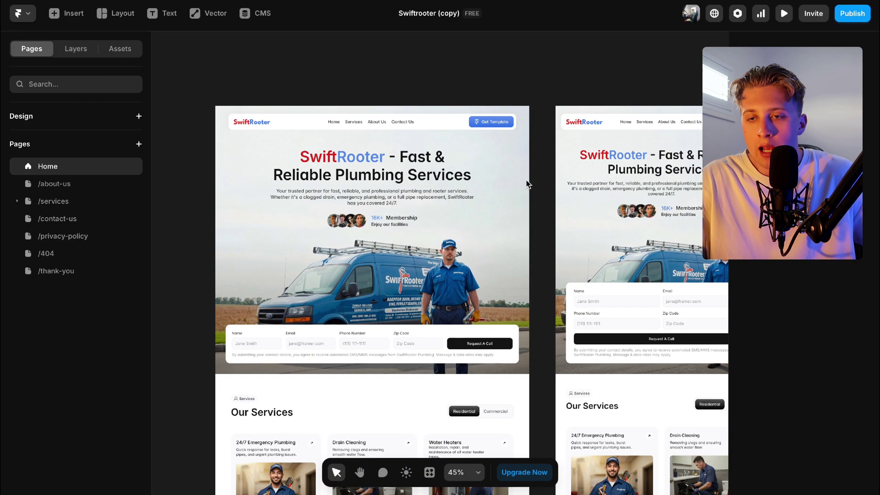
scroll(526, 184, down, 3)
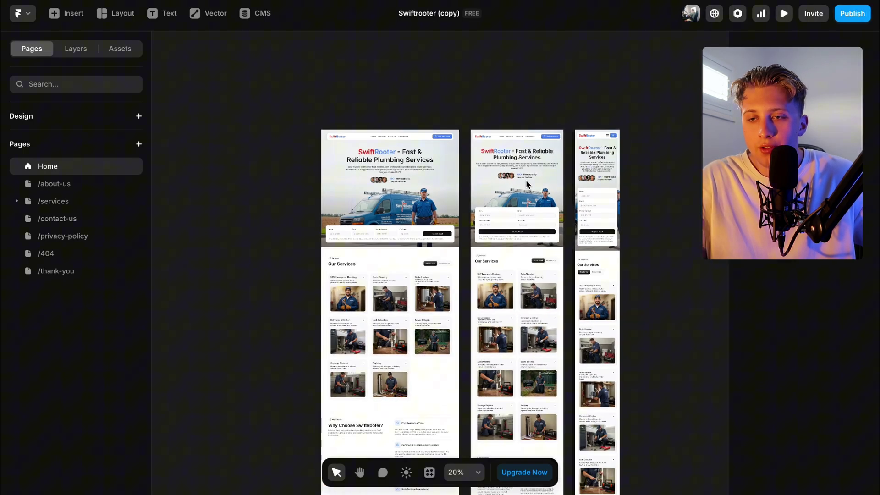
scroll(526, 184, up, 4)
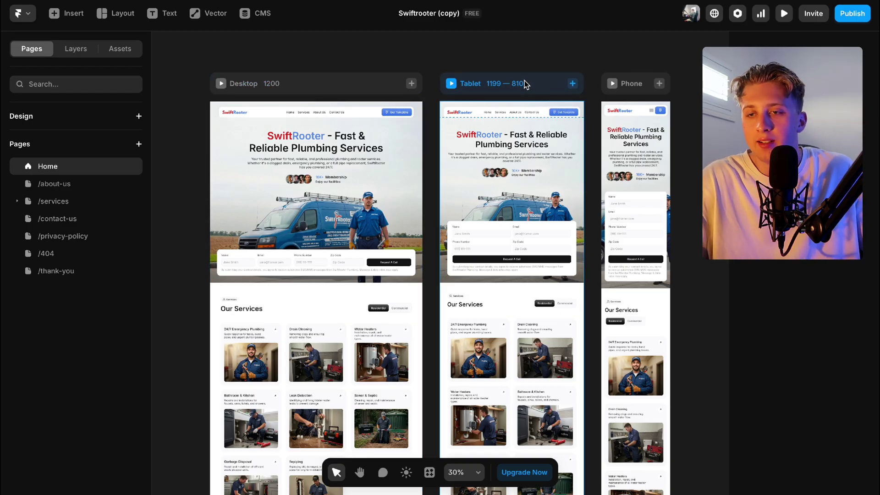
click(221, 83)
scroll(601, 260, down, 4)
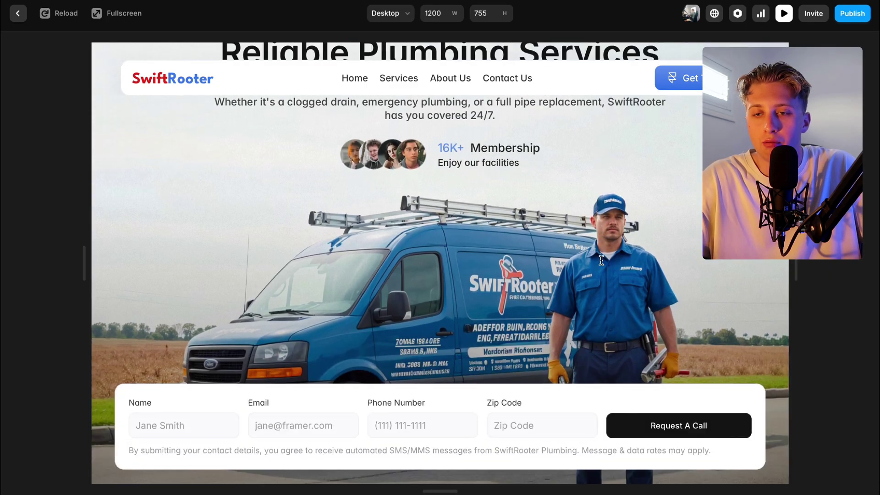
scroll(504, 183, up, 3)
click(390, 13)
click(397, 78)
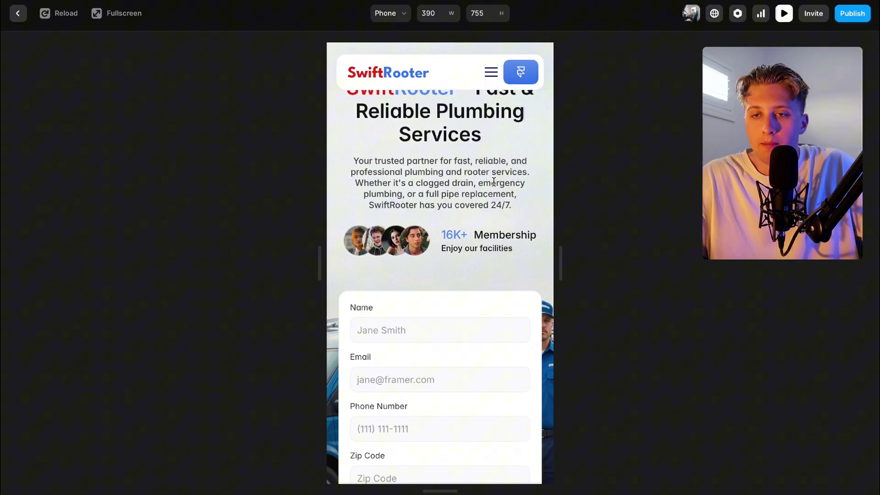
scroll(494, 83, up, 2)
click(490, 74)
click(490, 78)
scroll(489, 183, down, 10)
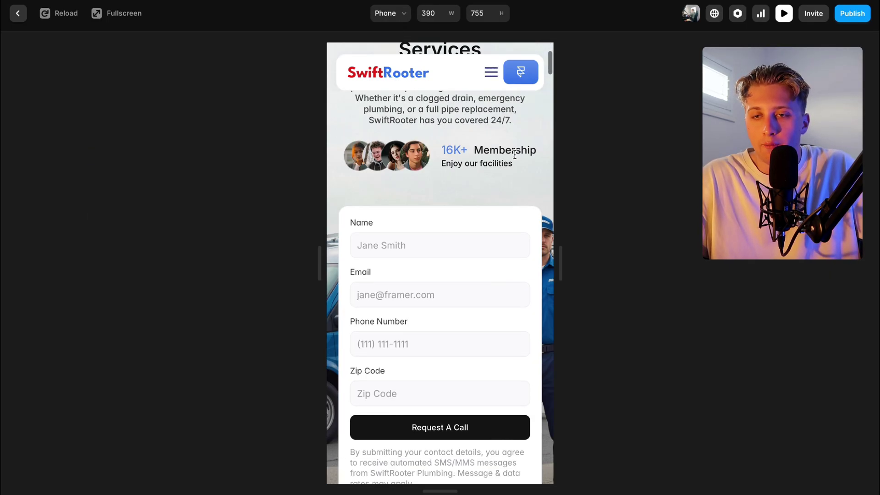
scroll(440, 229, up, 1)
click(17, 13)
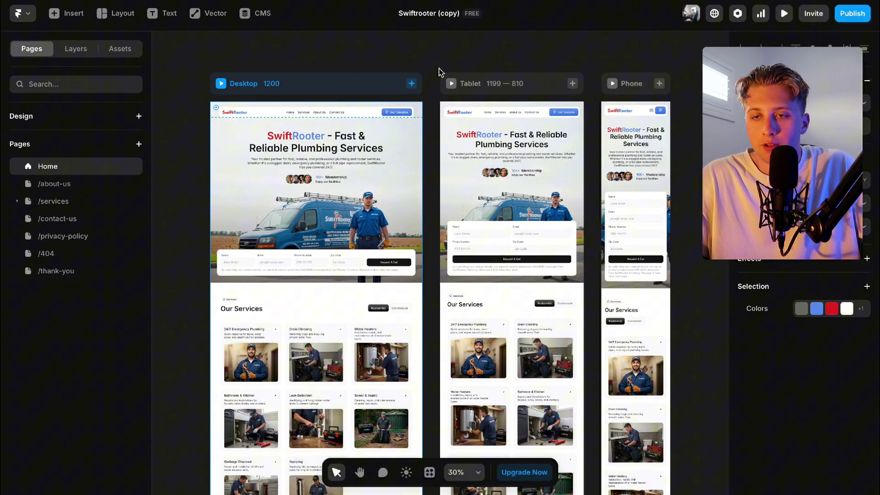
scroll(307, 133, up, 3)
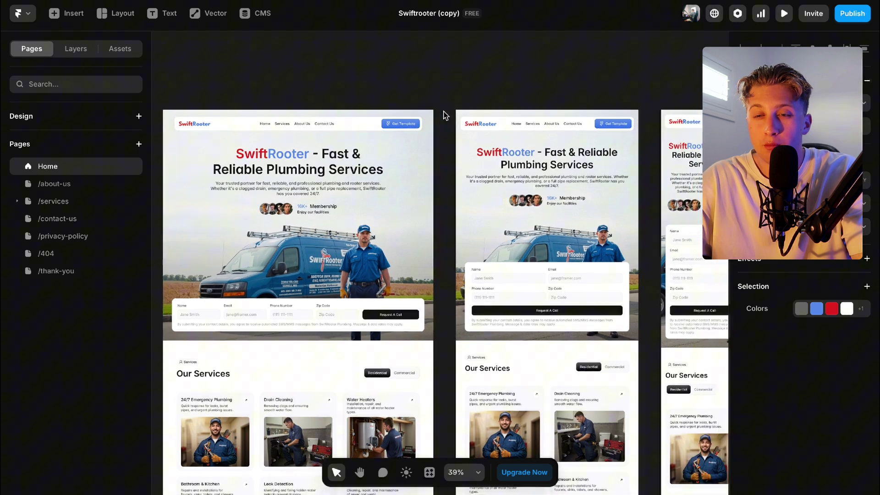
scroll(445, 115, right, 5)
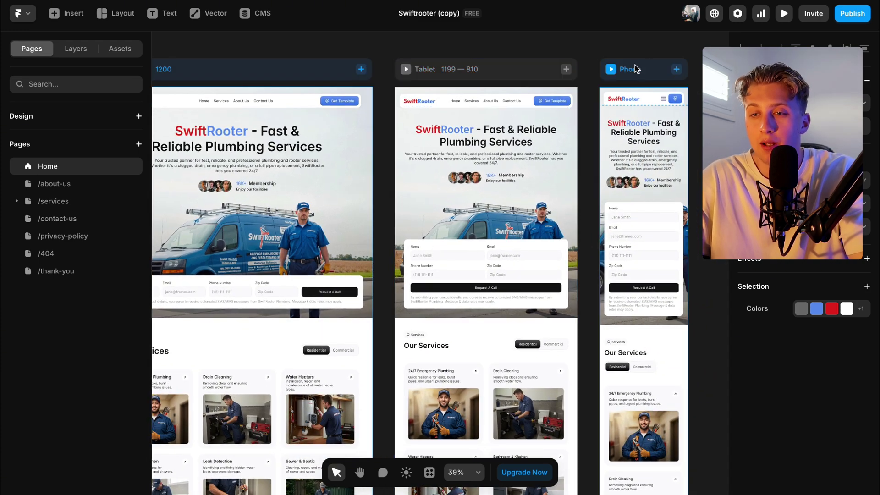
scroll(634, 69, left, 2)
scroll(634, 69, up, 1)
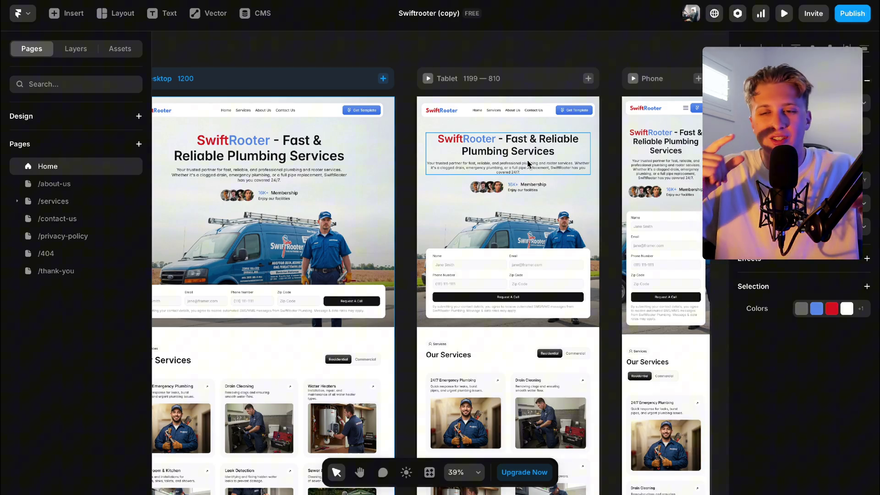
scroll(405, 253, left, 2)
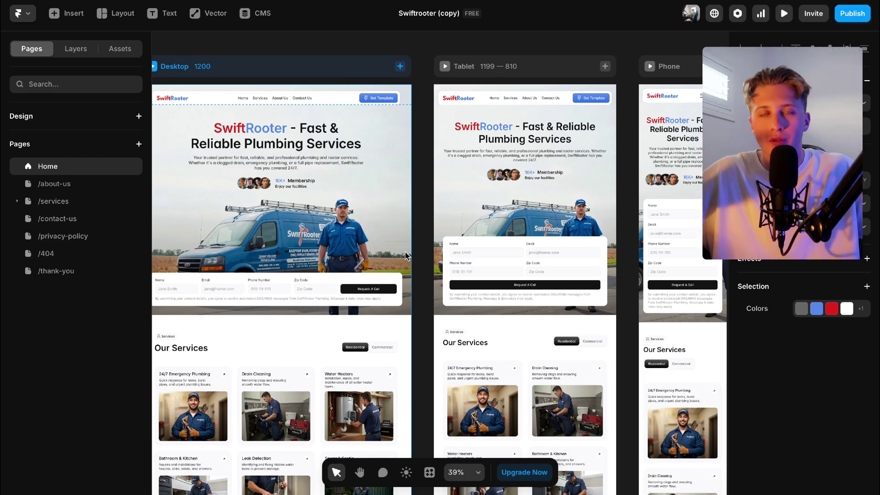
scroll(405, 255, left, 3)
scroll(405, 255, down, 1)
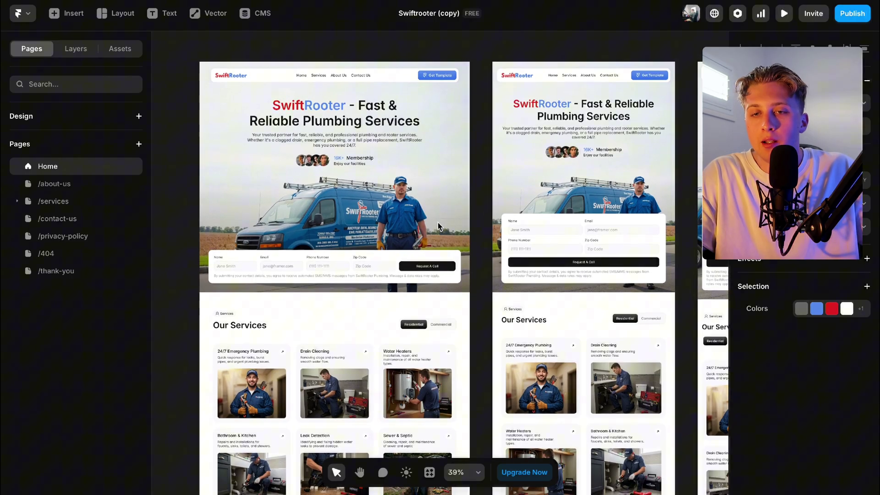
click(424, 128)
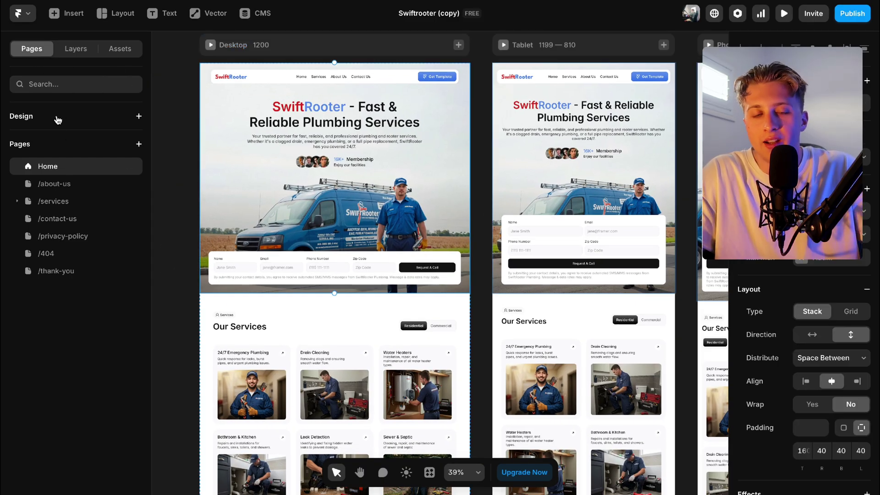
click(64, 183)
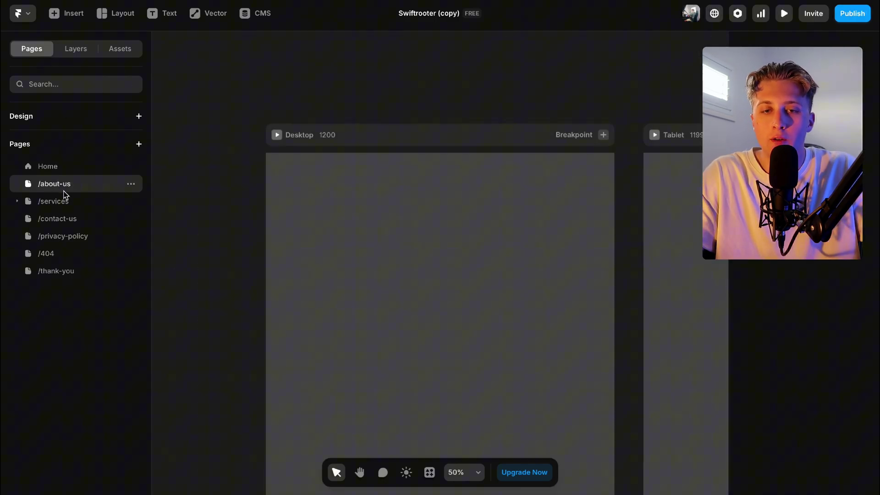
click(64, 205)
click(18, 202)
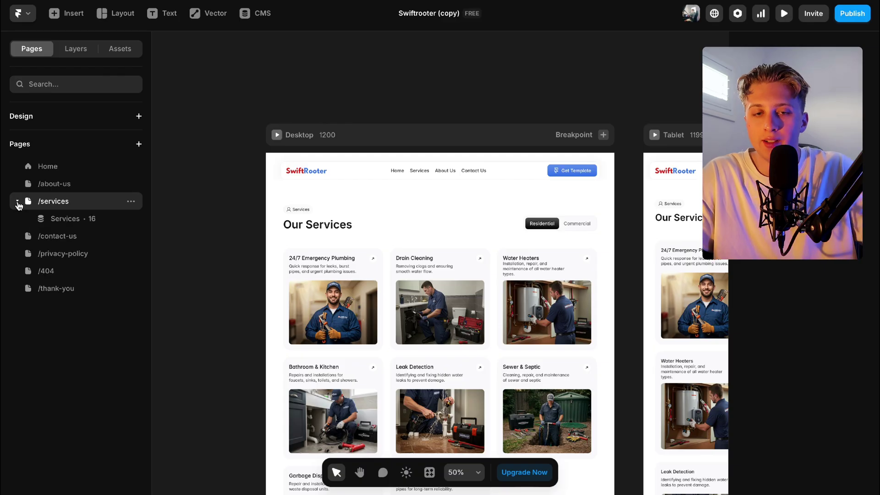
click(70, 219)
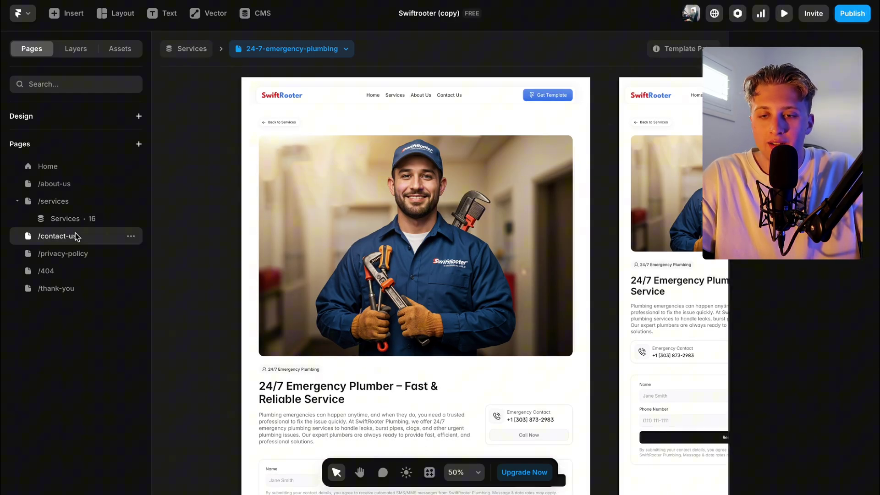
click(77, 237)
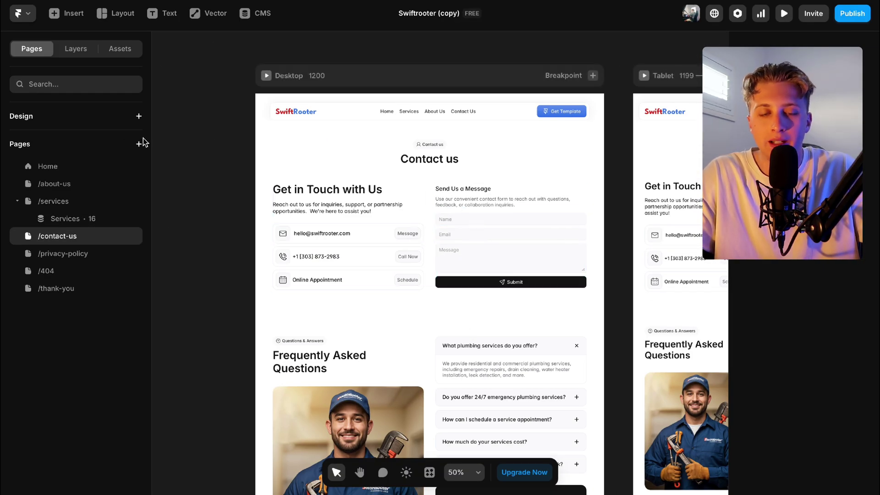
click(76, 165)
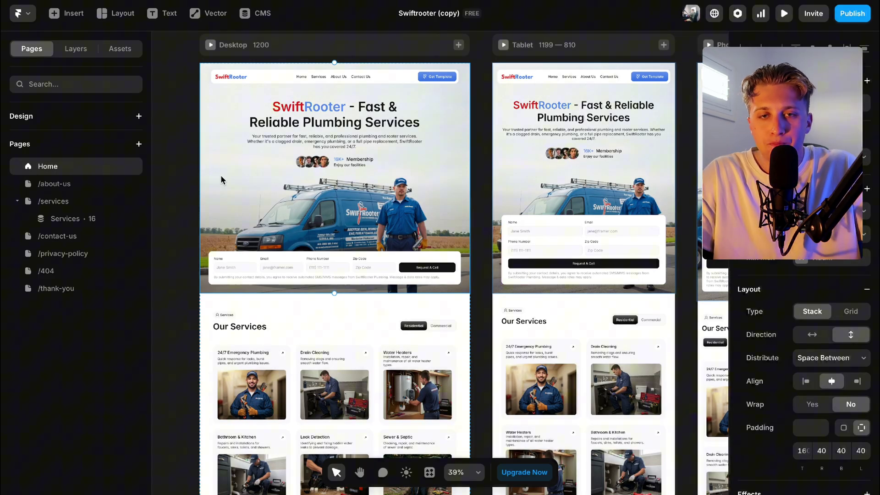
Show the Home page layer tree and select the Desktop frame and its Hero section.
click(73, 49)
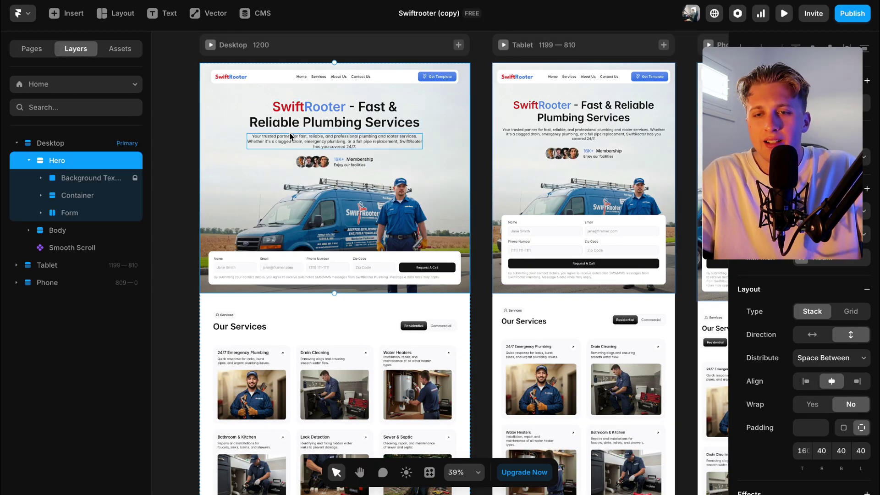
click(63, 143)
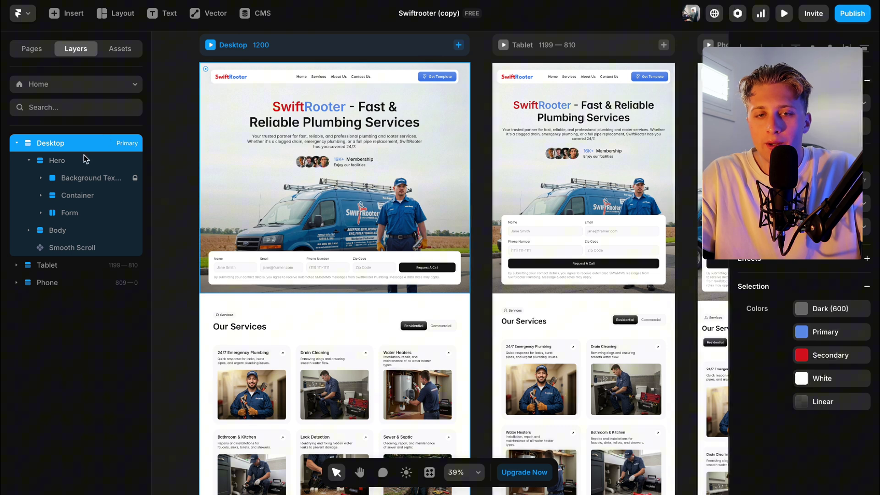
click(17, 143)
click(18, 144)
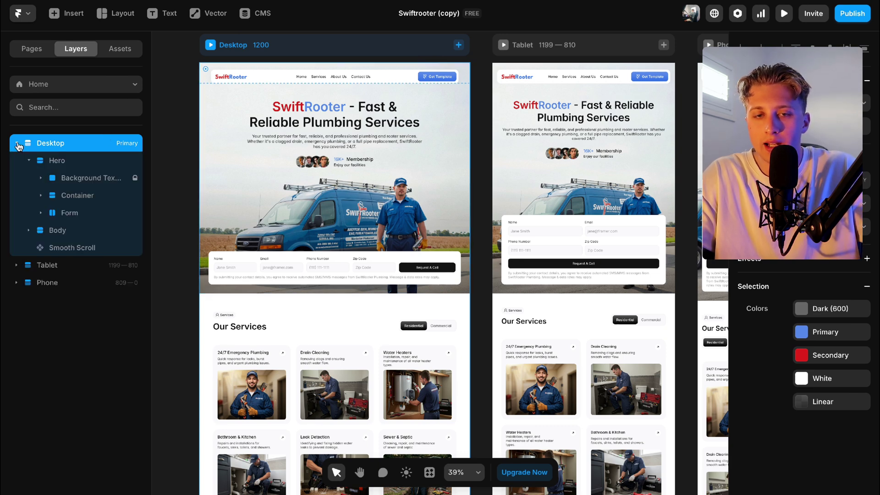
click(67, 162)
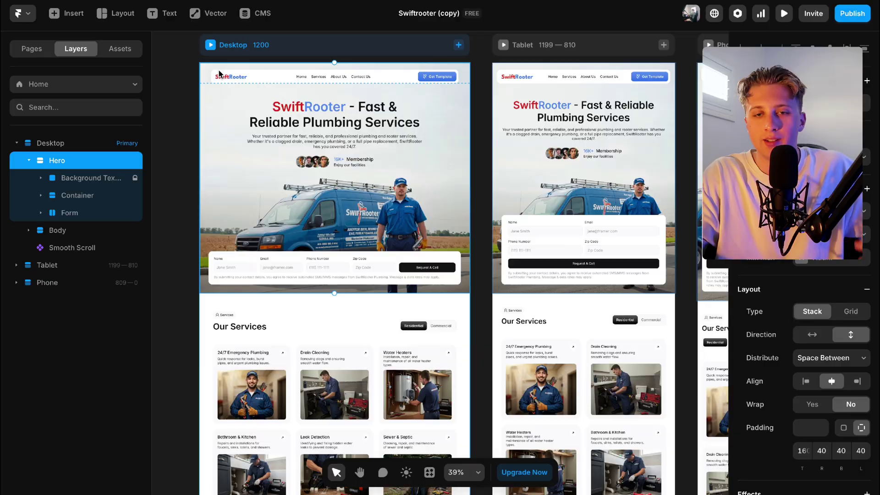
scroll(386, 57, up, 3)
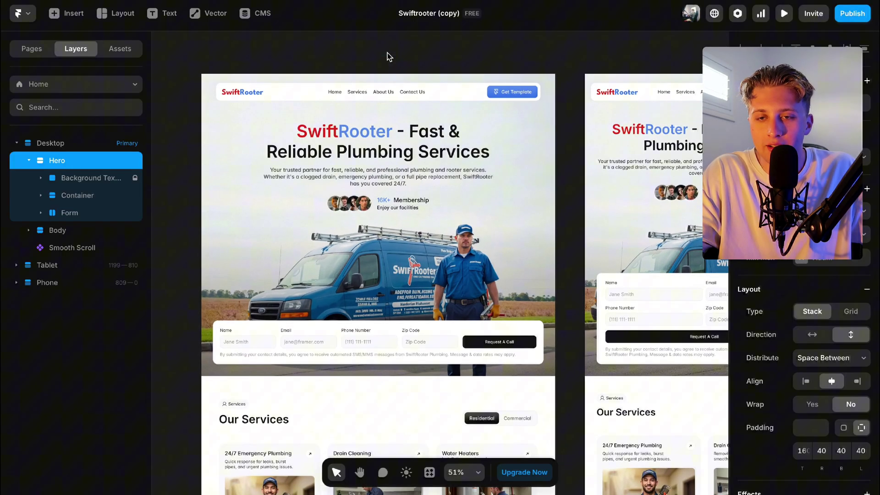
Expand Background Texture and the hero Container, then select Title, Description and Membership Container.
click(83, 180)
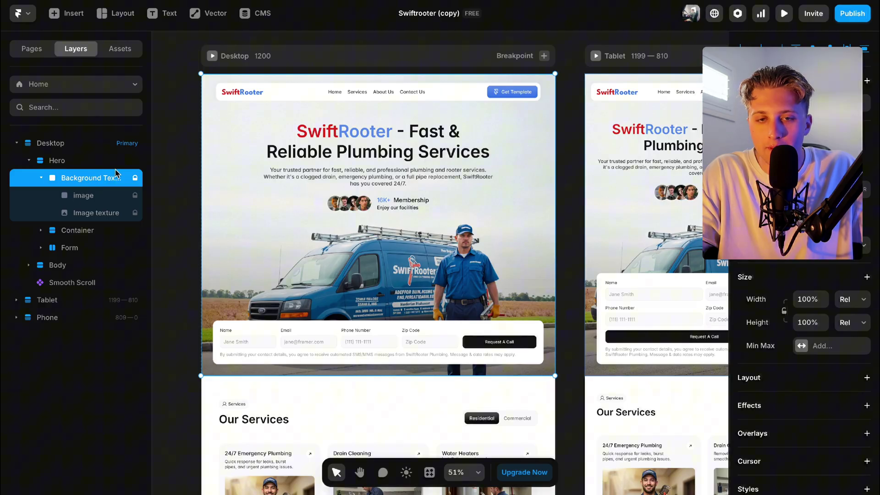
click(78, 230)
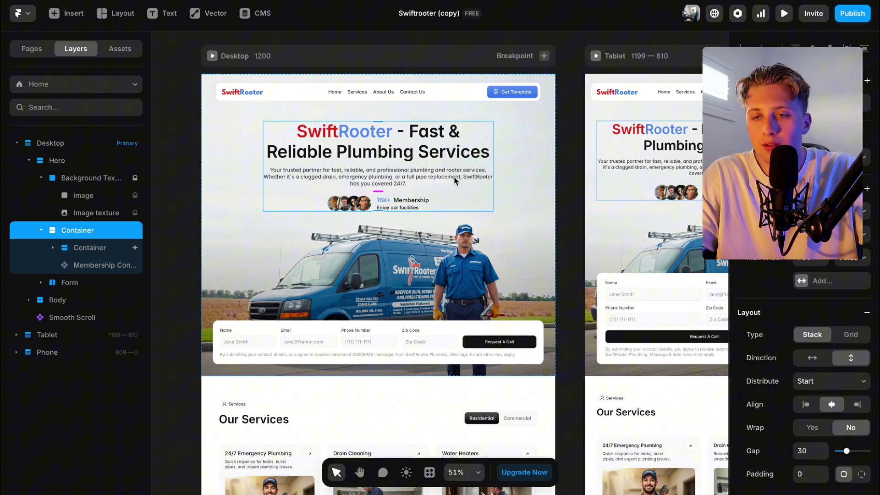
click(84, 248)
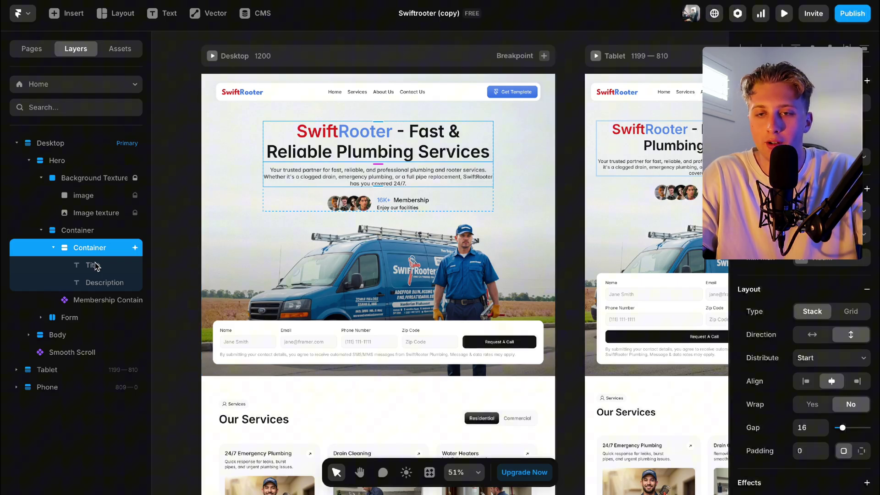
click(93, 264)
click(97, 280)
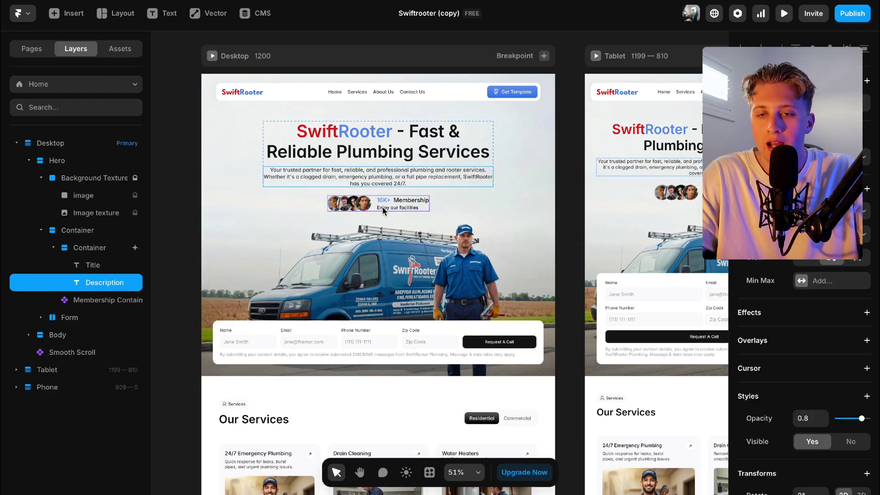
click(362, 211)
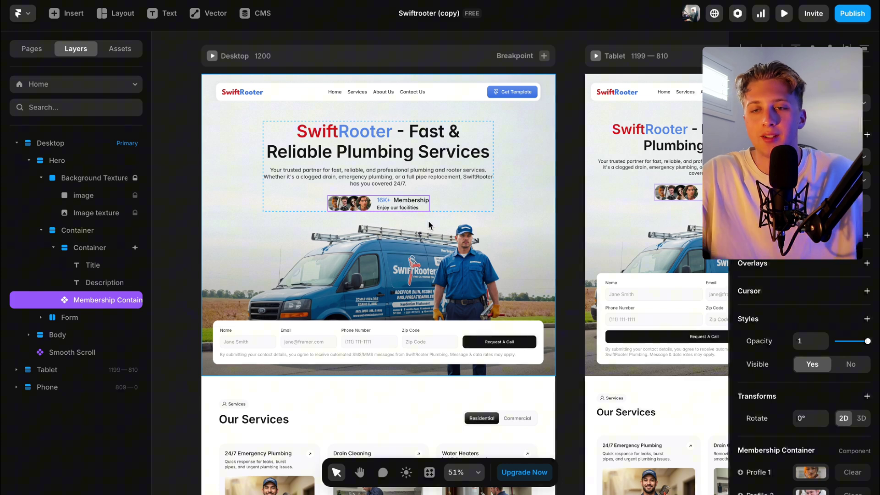
scroll(429, 224, right, 10)
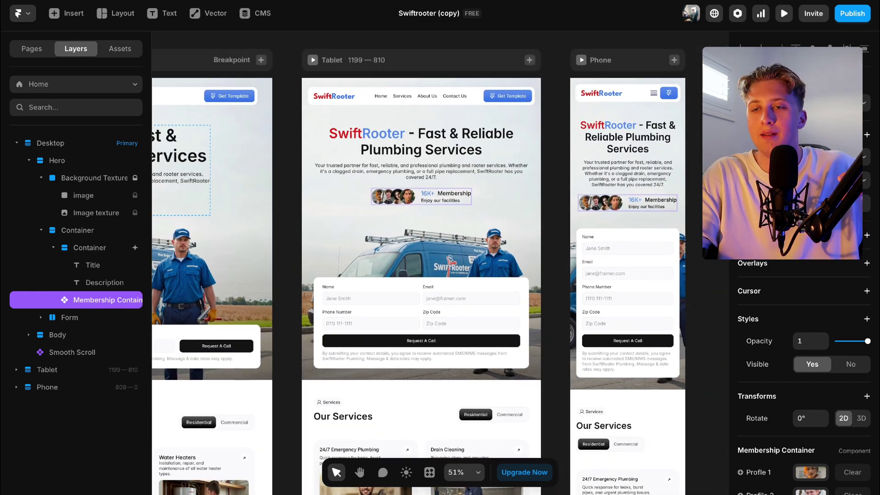
scroll(575, 188, left, 5)
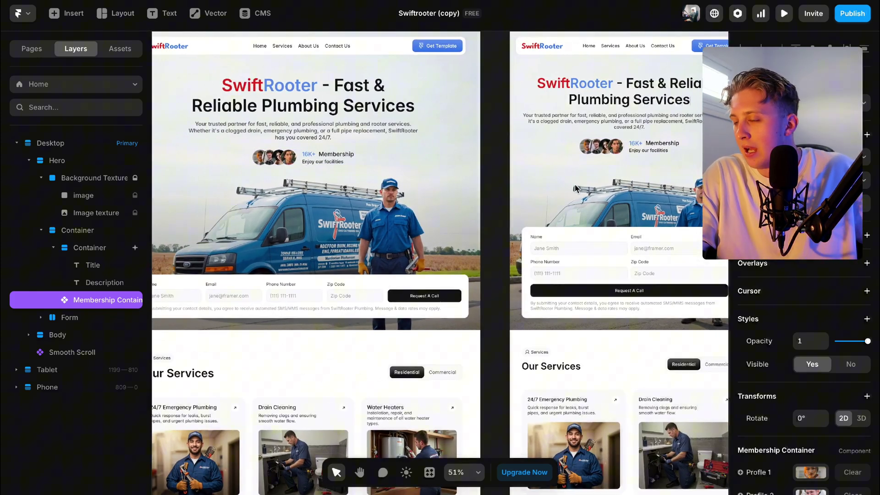
scroll(564, 202, down, 3)
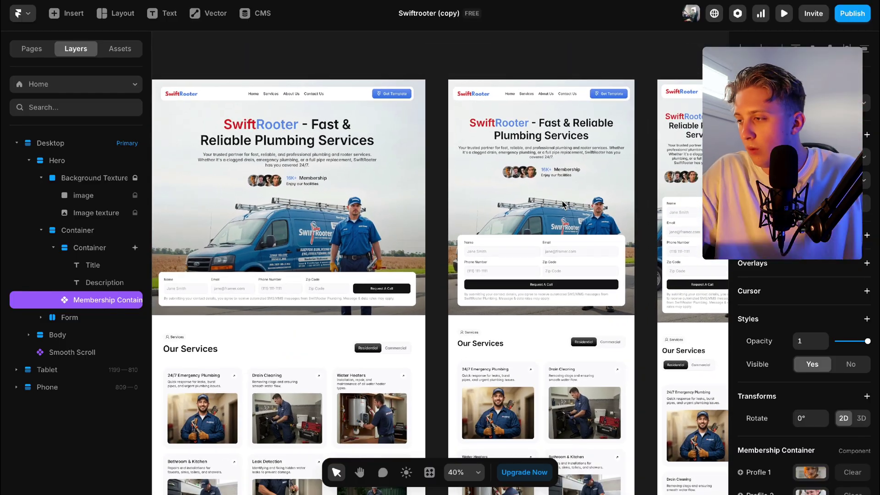
Deselect the Membership Container and select the hero Description text layer.
click(441, 148)
scroll(442, 148, left, 3)
scroll(443, 148, down, 2)
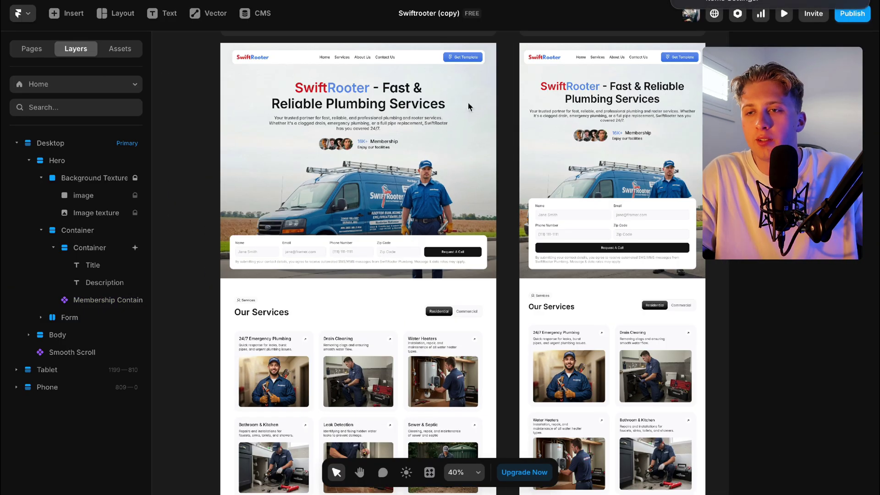
scroll(382, 234, up, 3)
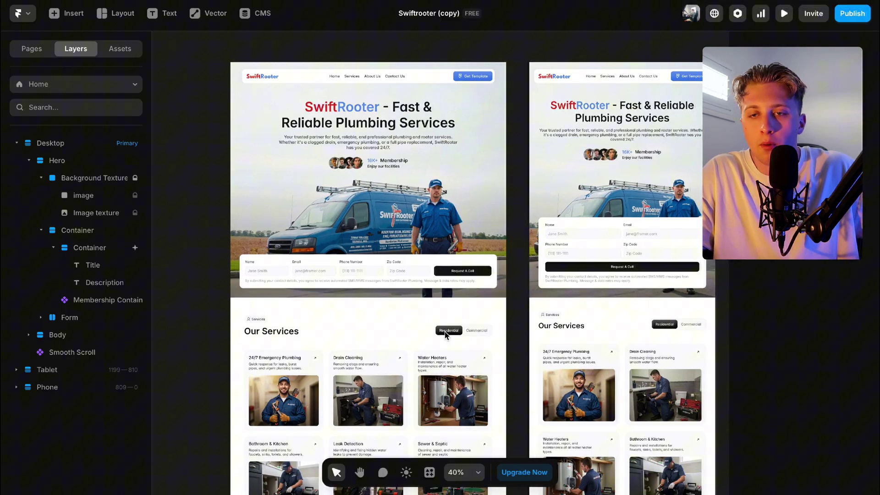
scroll(382, 233, up, 2)
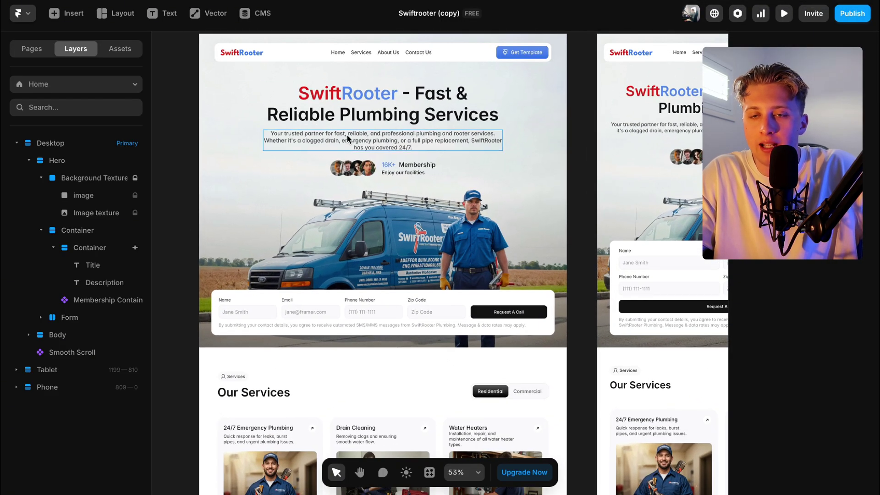
click(346, 134)
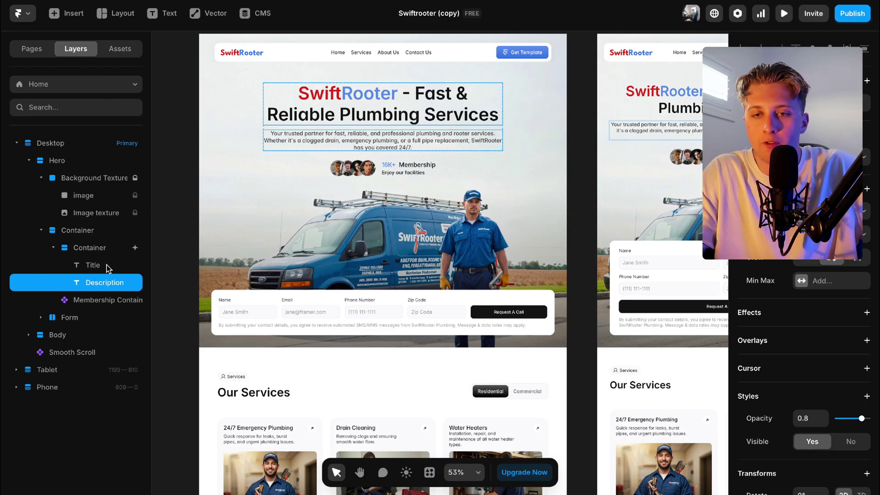
click(272, 129)
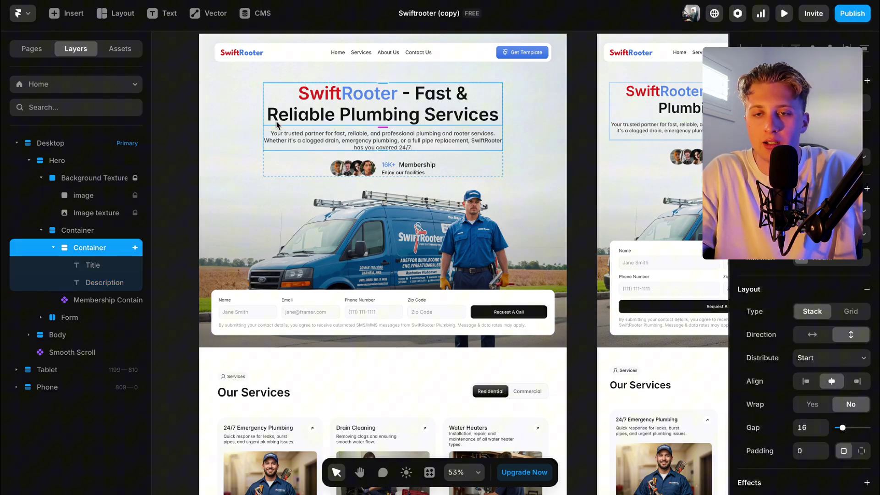
click(358, 137)
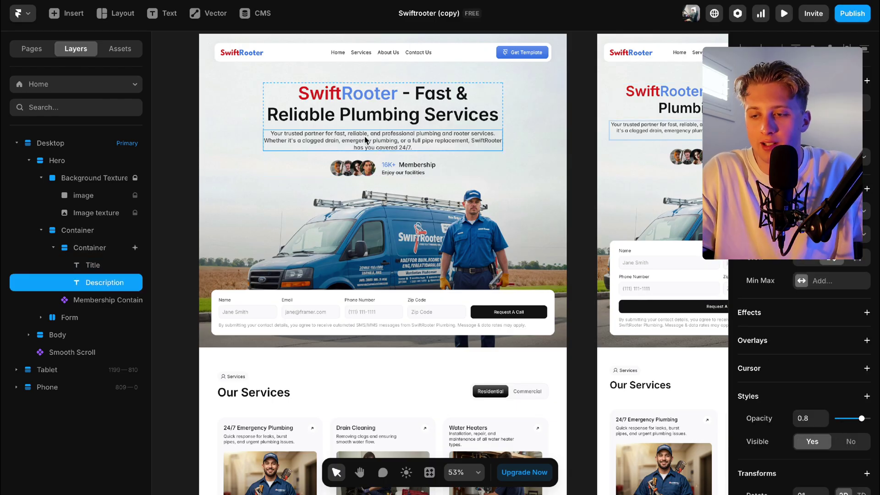
Edit the description inline, undo the accidental replacement, and select its Content field.
double_click(416, 143)
text(jdwidl)
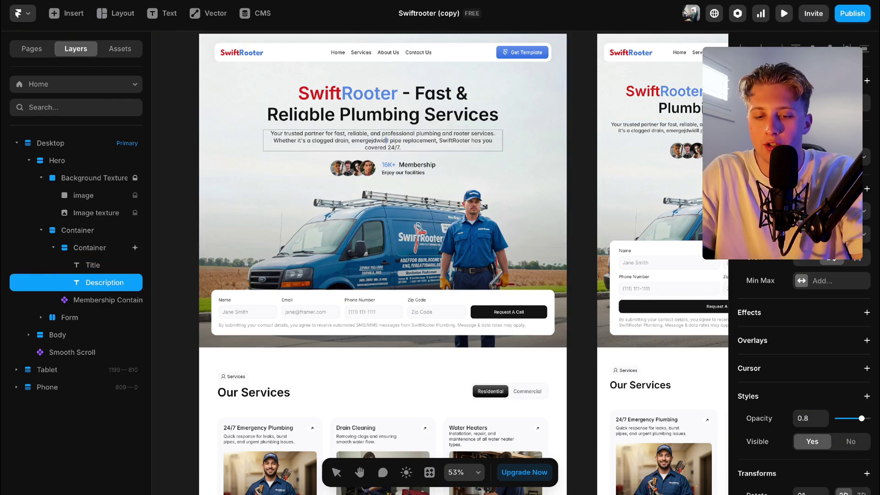
key(ctrl+z)
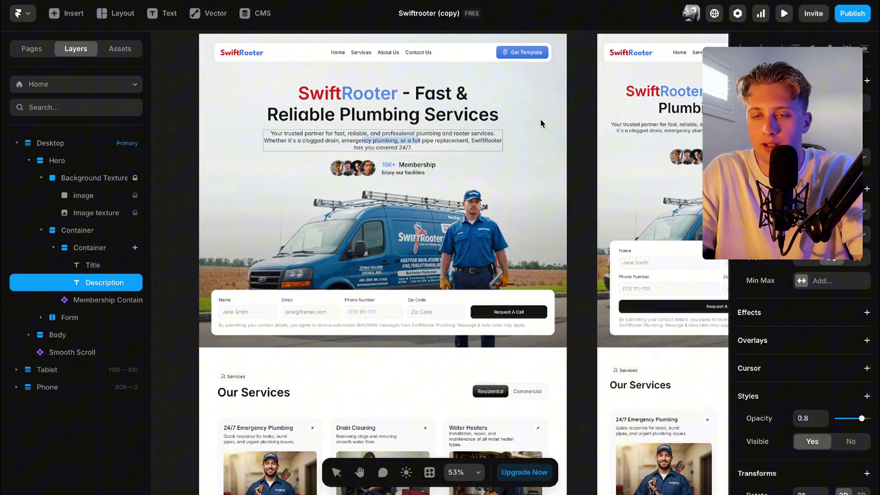
key(Escape)
scroll(798, 313, down, 5)
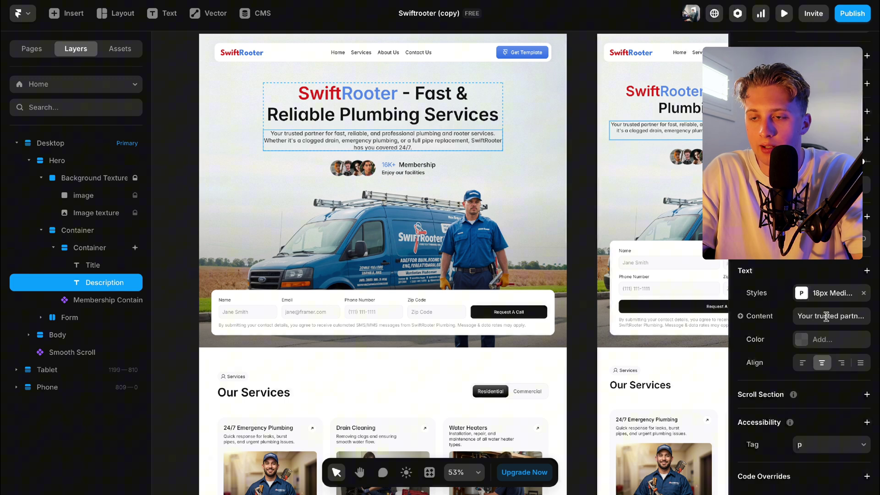
click(825, 316)
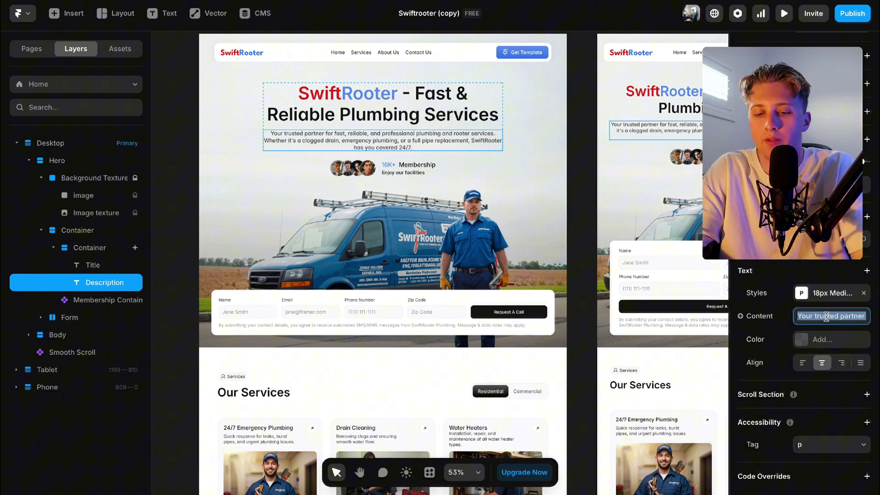
click(571, 186)
scroll(388, 143, up, 3)
scroll(388, 142, down, 3)
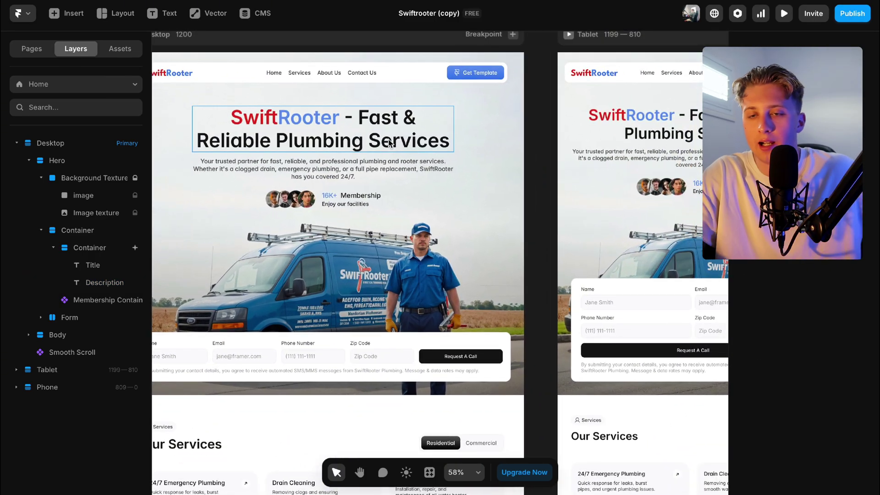
scroll(519, 124, left, 3)
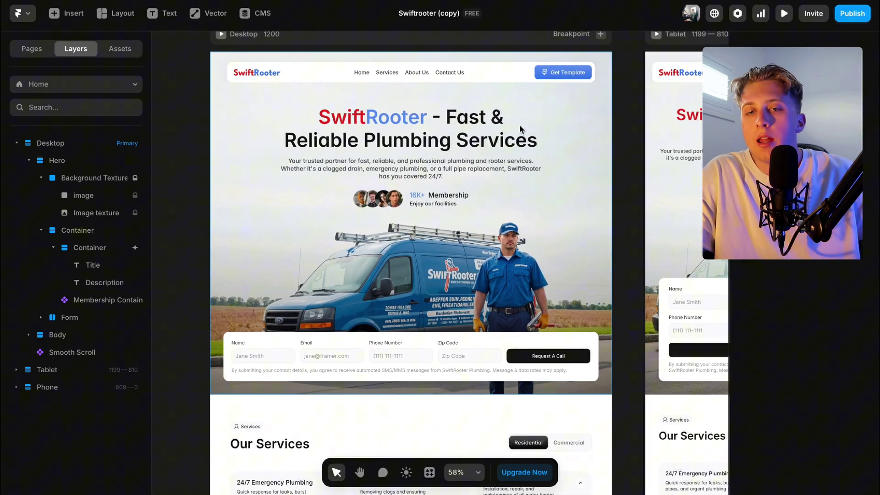
scroll(519, 124, right, 2)
scroll(518, 125, down, 1)
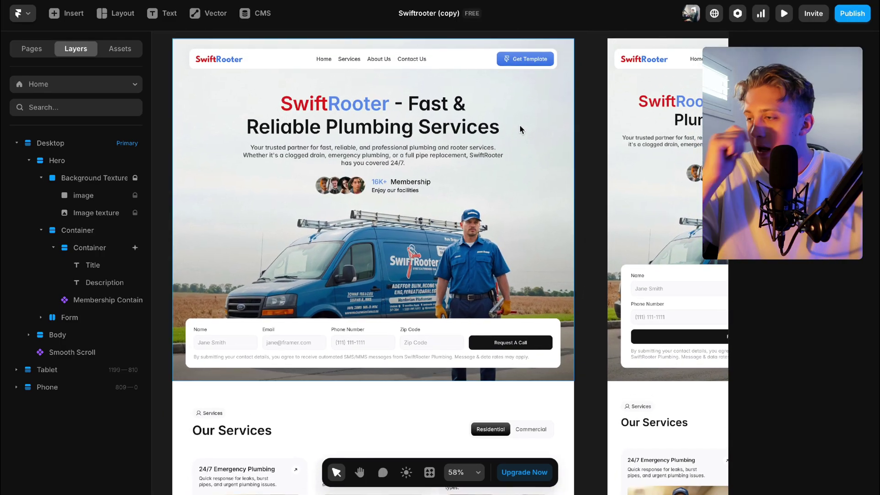
scroll(518, 127, down, 4)
scroll(520, 131, down, 5)
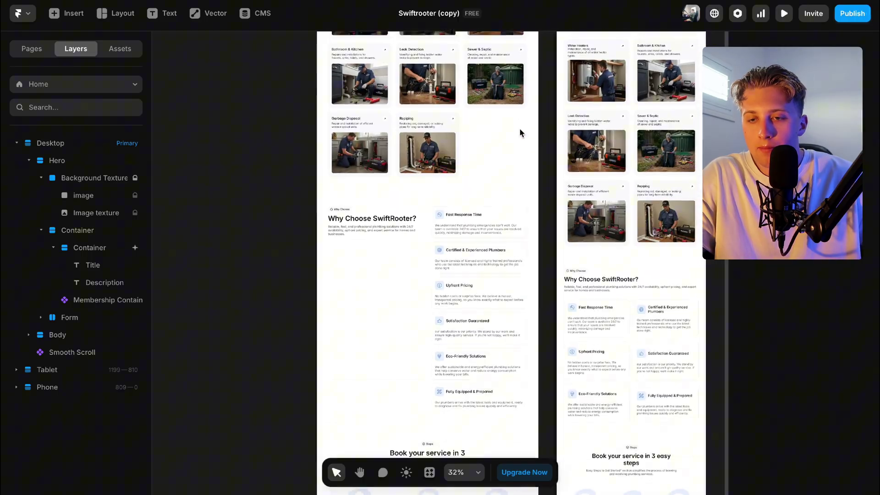
scroll(520, 133, down, 15)
scroll(521, 133, right, 2)
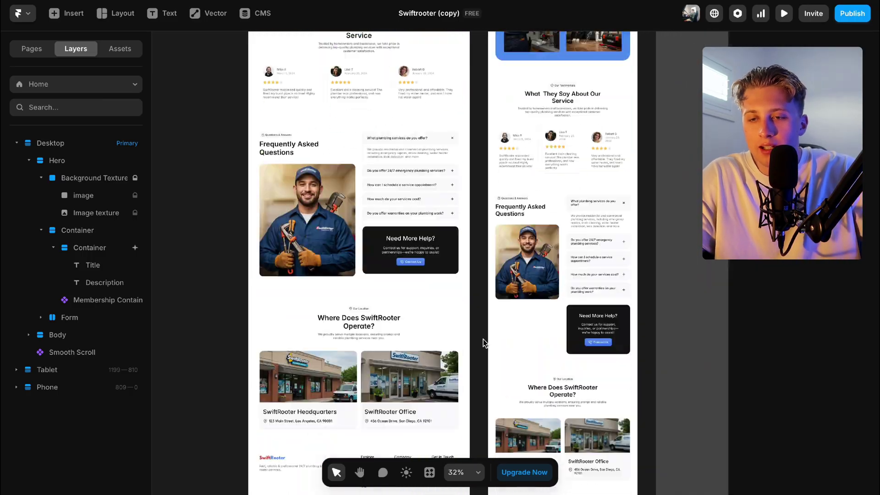
scroll(483, 339, down, 5)
scroll(483, 339, up, 20)
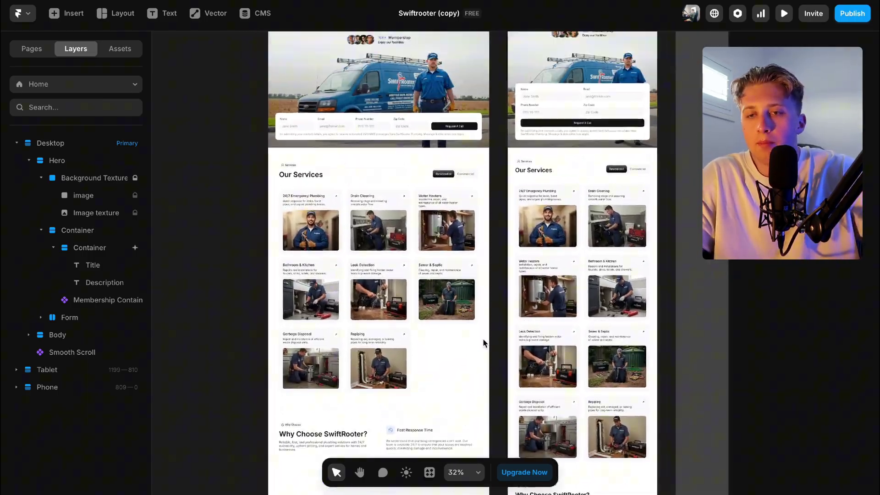
scroll(482, 343, up, 2)
scroll(487, 138, up, 6)
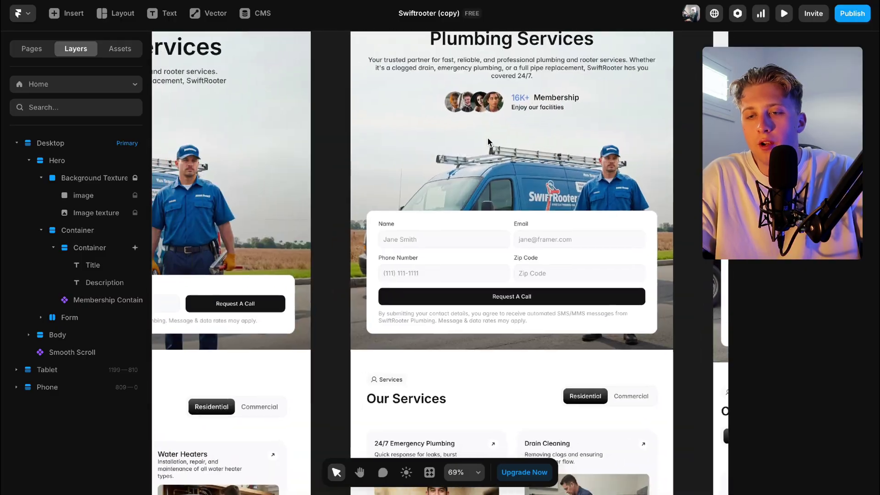
scroll(488, 138, left, 8)
scroll(487, 138, up, 2)
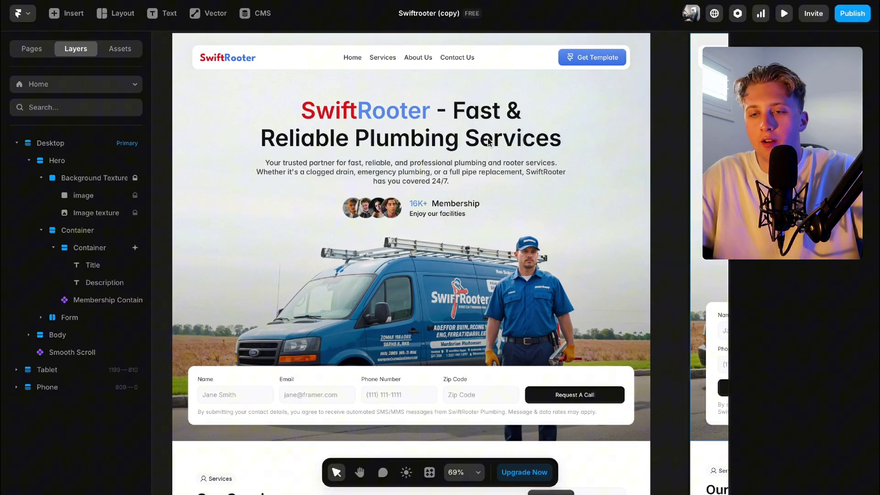
scroll(487, 139, right, 1)
scroll(487, 139, down, 3)
scroll(488, 138, up, 2)
scroll(488, 138, down, 5)
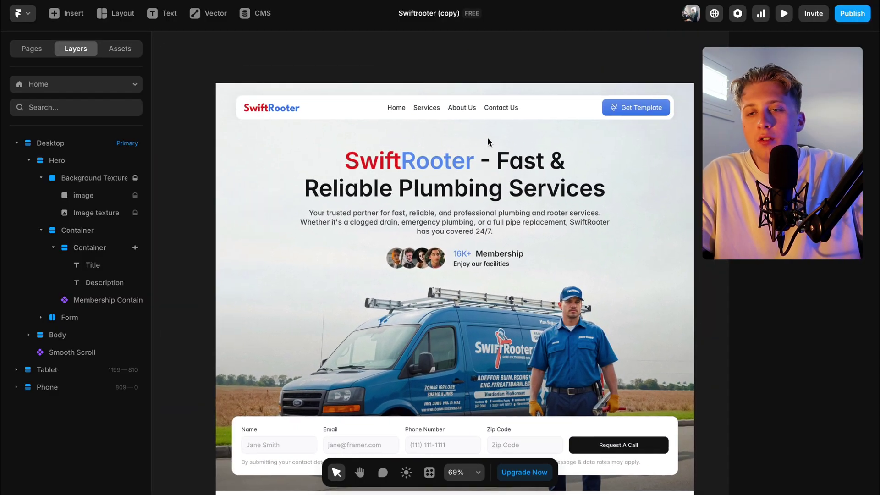
scroll(488, 138, up, 3)
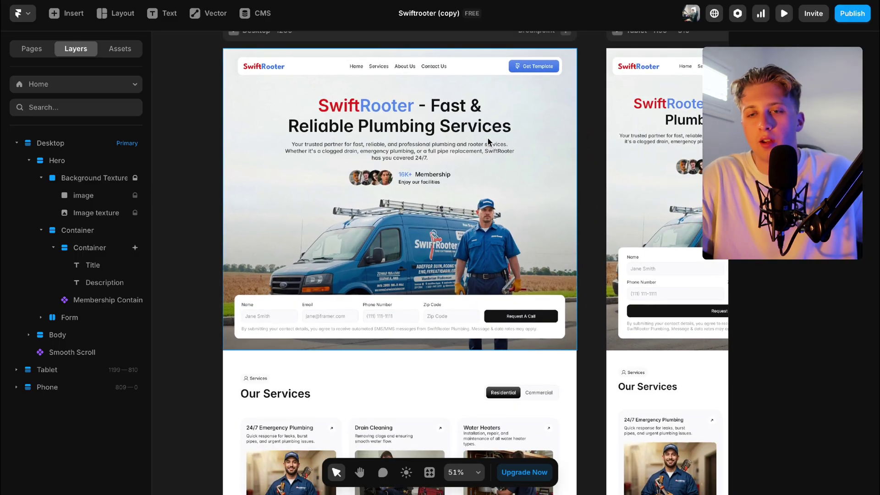
scroll(488, 141, up, 1)
scroll(488, 141, right, 1)
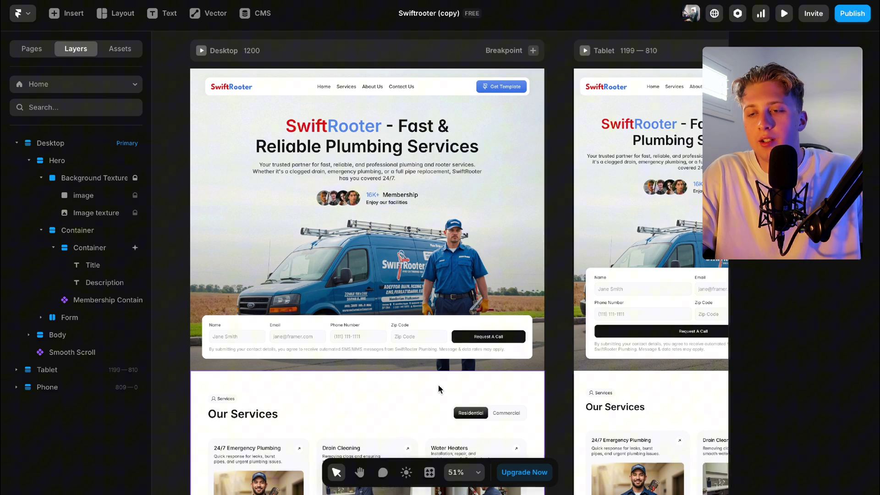
Scroll down the Home page and select the Book your service Steps section.
click(438, 389)
scroll(381, 161, down, 6)
scroll(381, 161, left, 1)
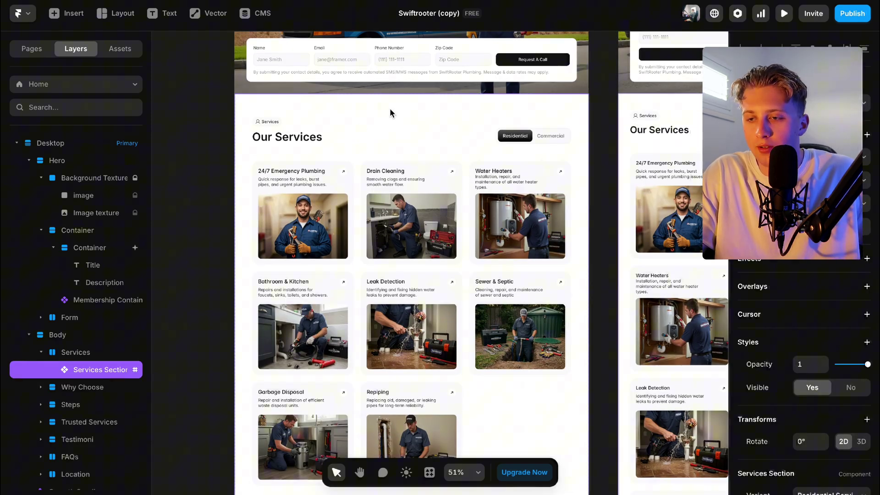
scroll(806, 354, down, 3)
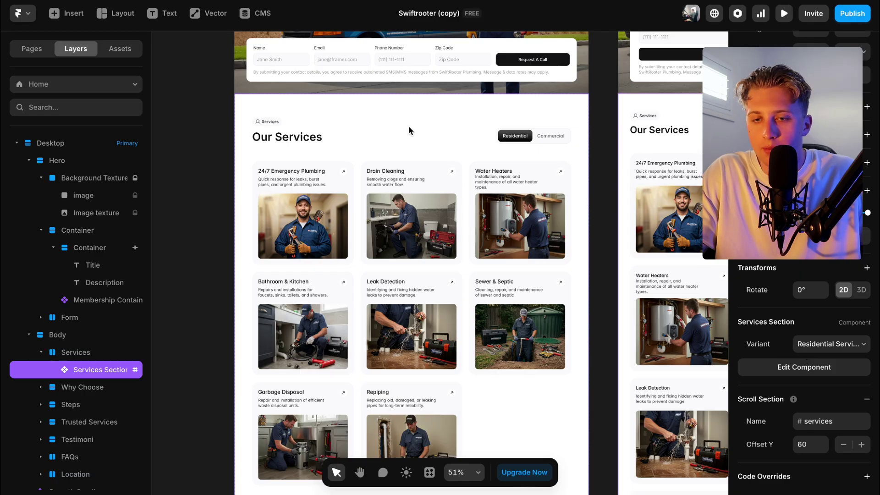
scroll(408, 130, down, 10)
click(367, 197)
scroll(368, 199, down, 2)
scroll(367, 199, down, 6)
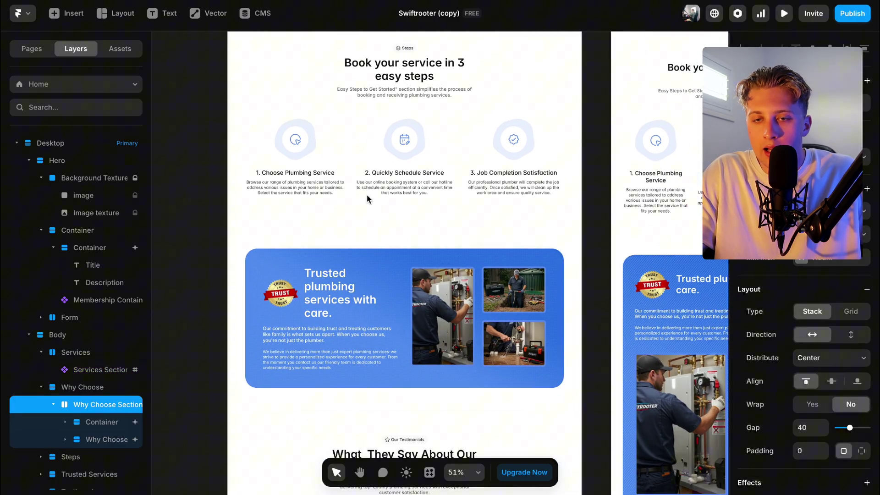
click(284, 214)
scroll(877, 351, down, 5)
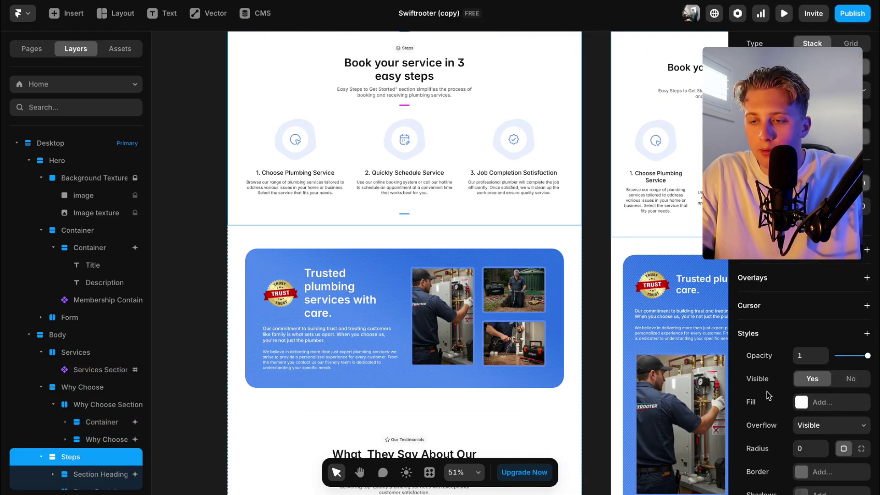
scroll(540, 334, up, 3)
Try Secondary, Black and White fills on the Steps section, remove the fill, then show Assets.
click(802, 402)
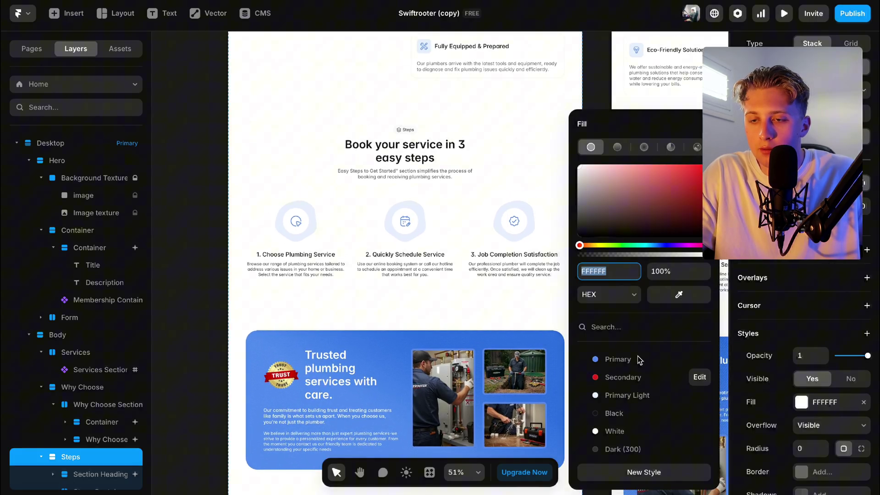
click(639, 376)
click(635, 415)
click(637, 431)
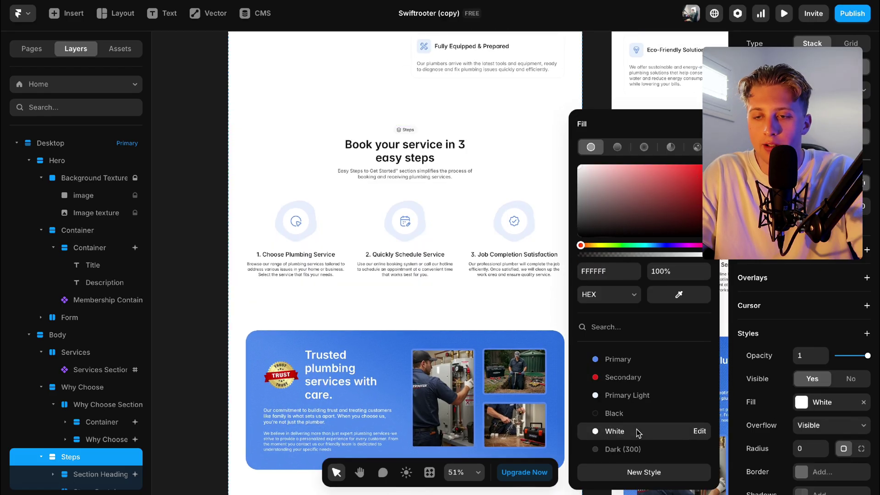
click(614, 413)
click(616, 377)
click(864, 403)
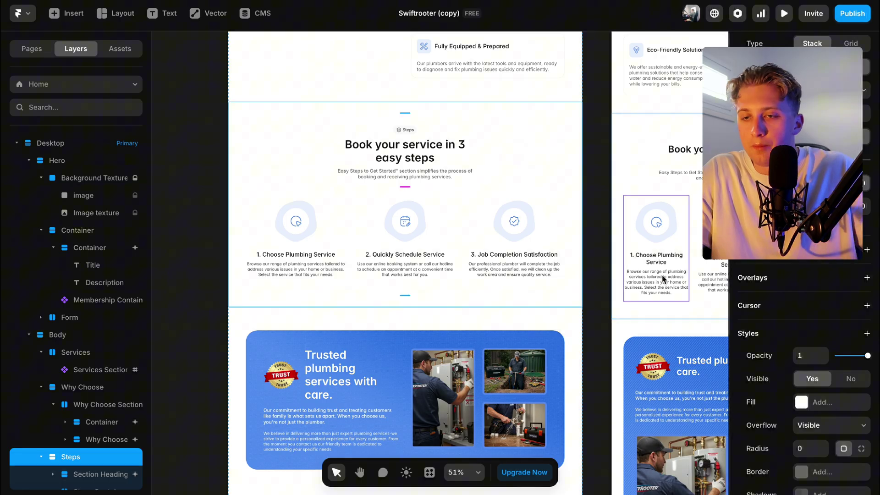
click(603, 249)
click(120, 48)
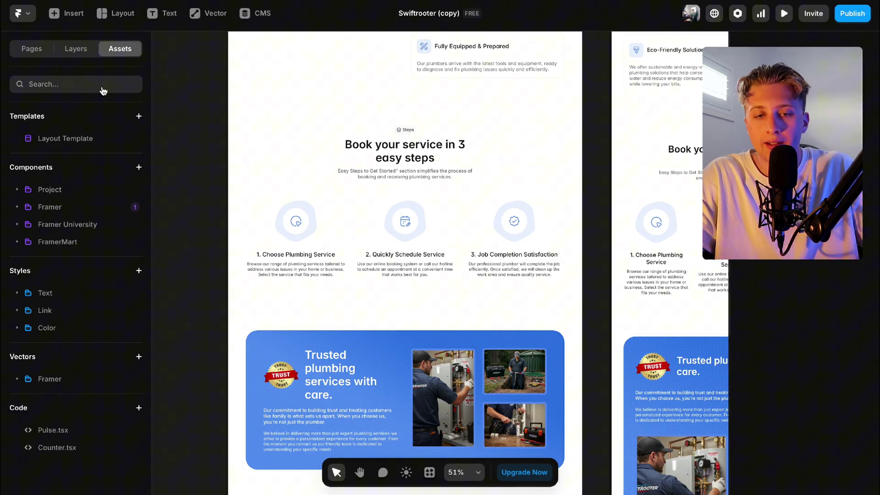
Trial FF2F00 red as the Primary colour style, undo it back to blue, then show Pages.
click(18, 332)
scroll(91, 352, down, 2)
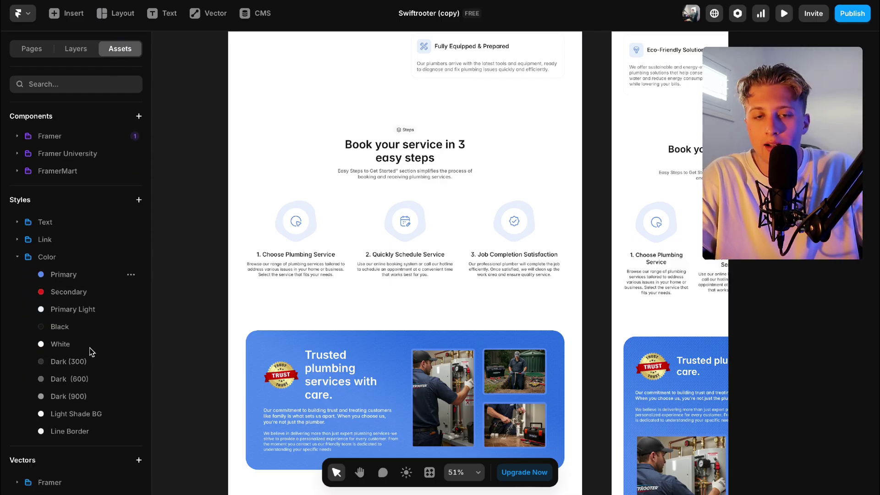
click(68, 274)
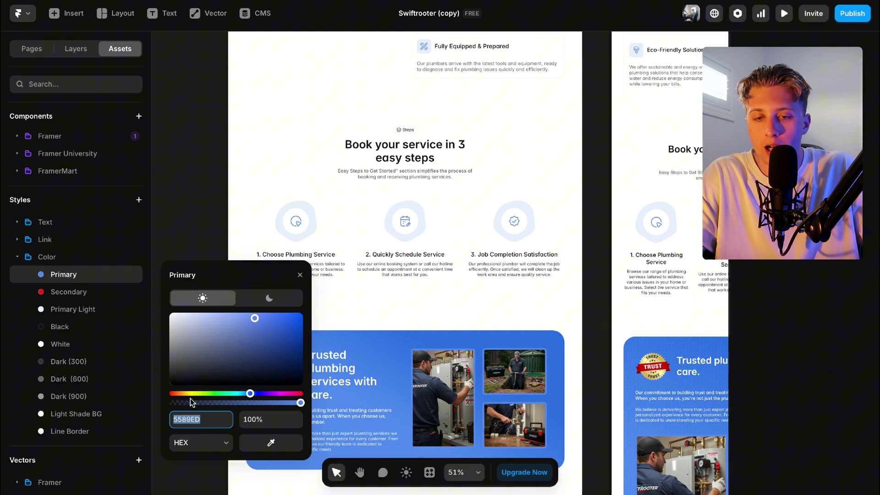
text(FF2F00)
scroll(350, 295, down, 10)
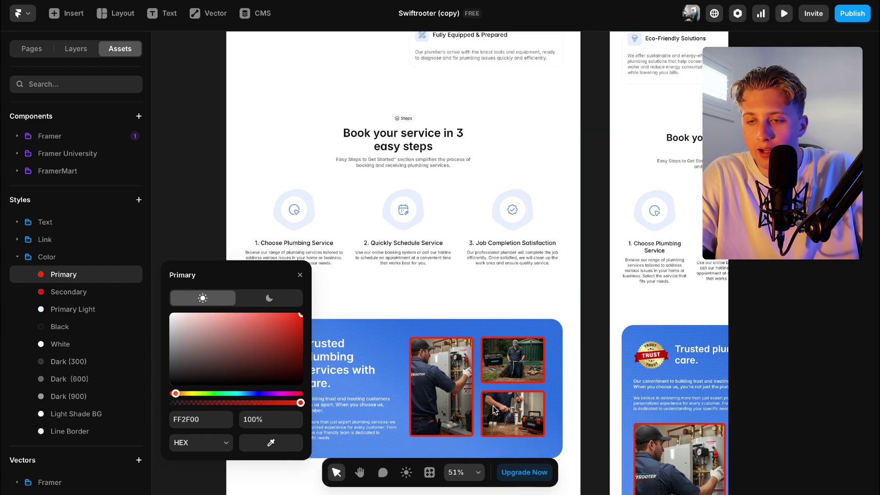
scroll(487, 298, down, 8)
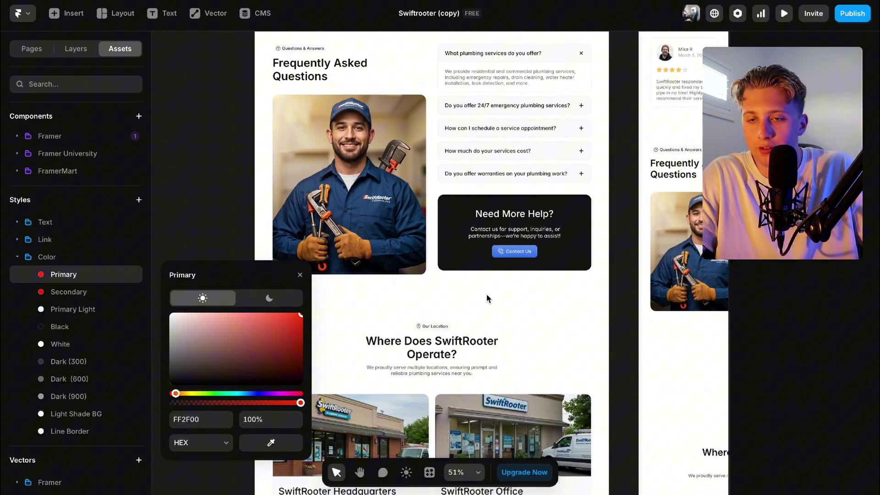
scroll(367, 331, up, 12)
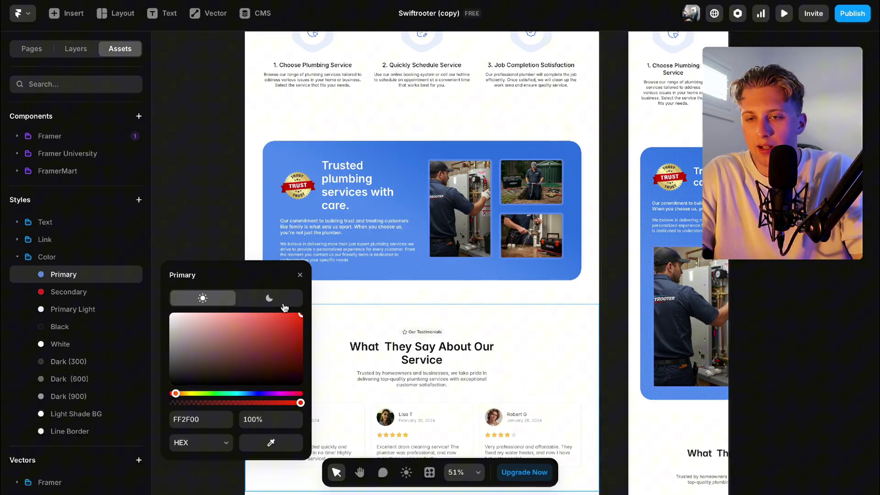
key(ctrl+z)
click(35, 46)
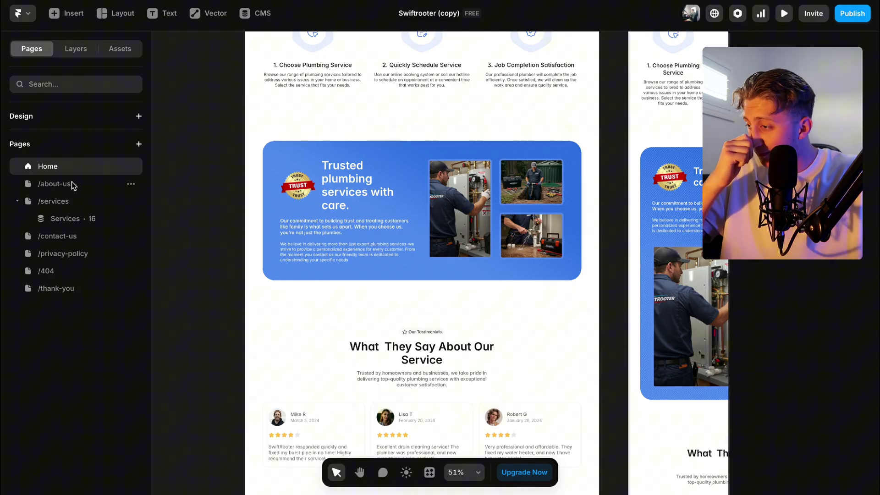
Open the /services page and expand it to reveal the Services collection page.
scroll(268, 143, up, 7)
scroll(268, 148, up, 5)
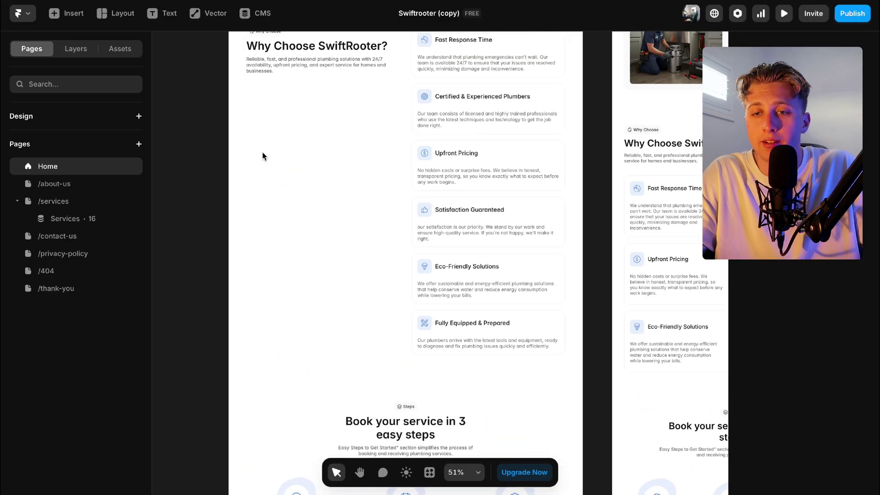
ctrl+scroll(262, 153, down, 2)
scroll(262, 153, up, 8)
scroll(417, 279, down, 1)
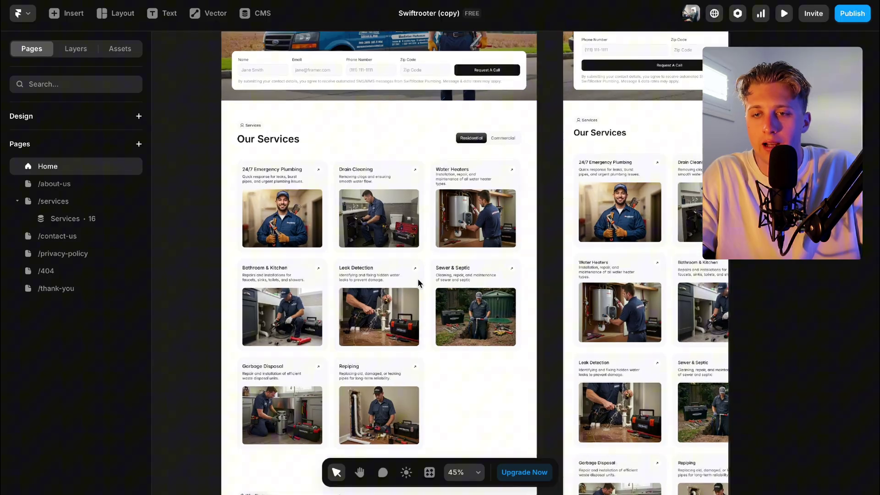
scroll(417, 278, up, 5)
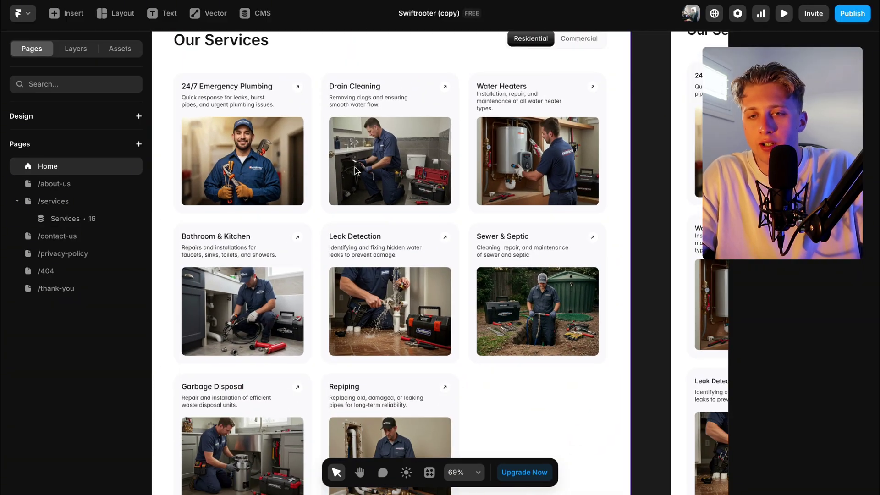
click(356, 170)
ctrl+scroll(357, 170, down, 2)
click(21, 202)
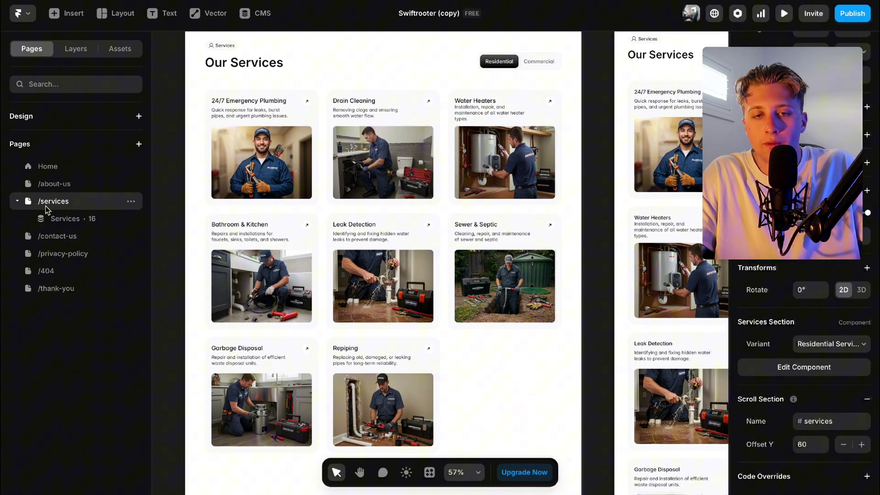
click(16, 202)
click(18, 203)
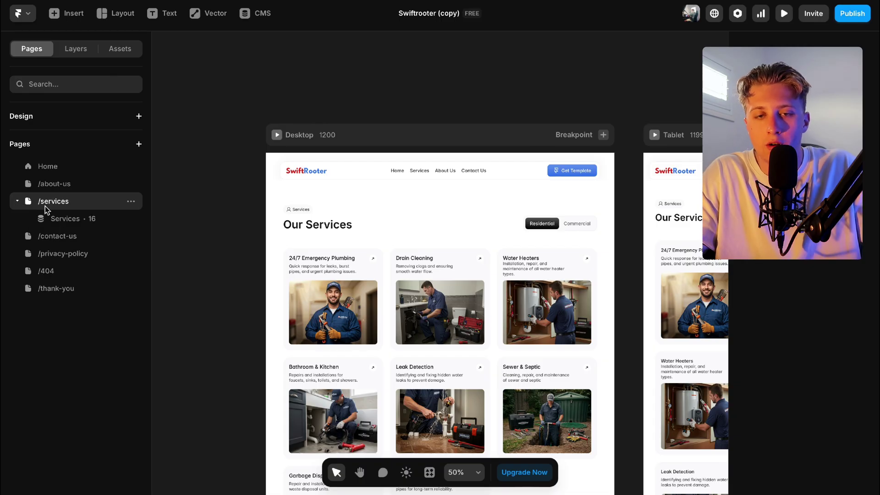
Open the 24-7-emergency-plumbing detail page and scroll through its preview.
click(76, 218)
scroll(291, 271, down, 3)
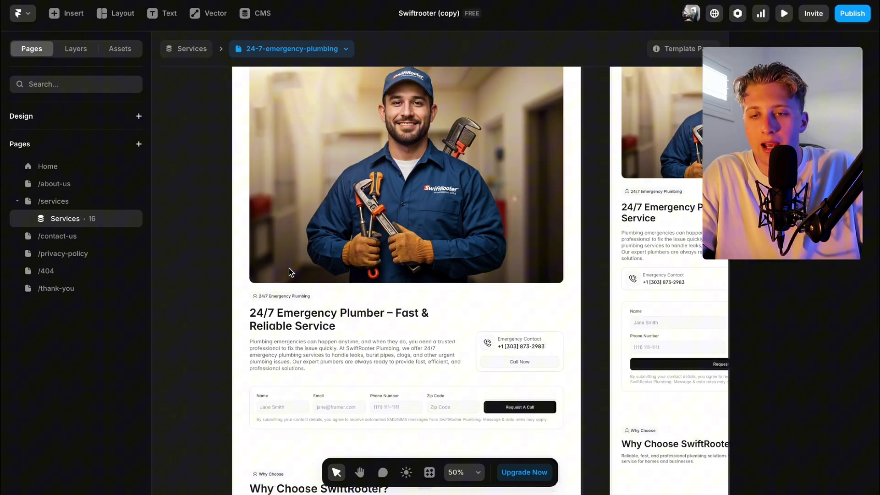
scroll(288, 272, up, 3)
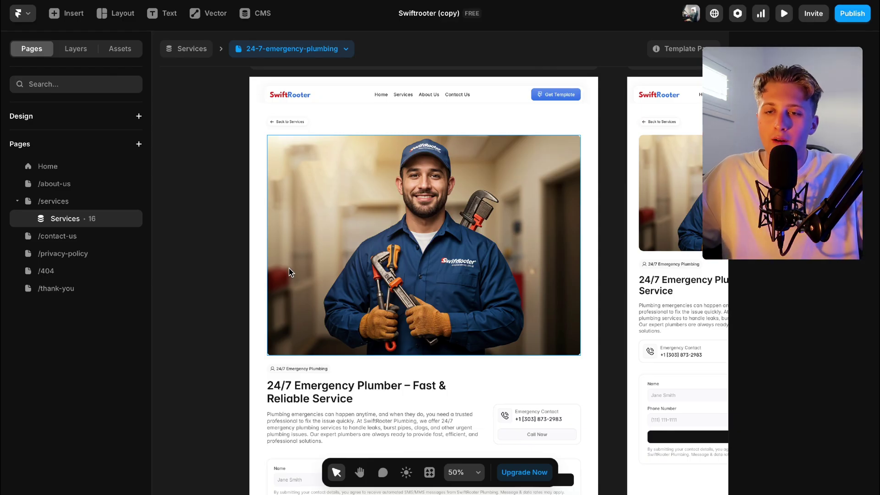
scroll(403, 214, down, 10)
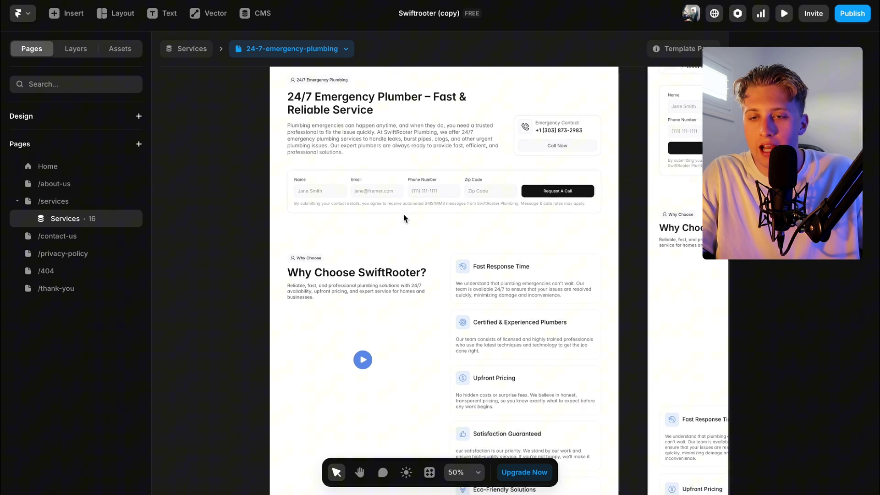
scroll(403, 214, down, 5)
scroll(403, 214, up, 12)
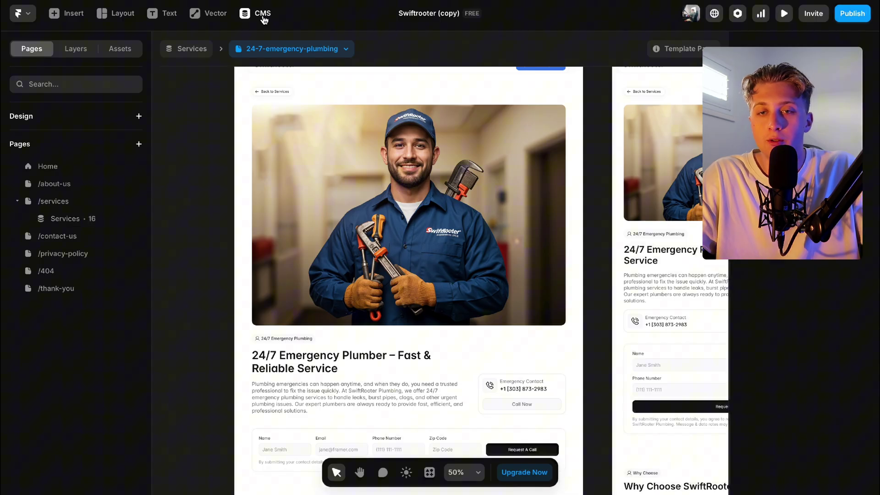
Change the 24/7 Emergency Plumbing CMS item's Services Name to 'Test' and return to the canvas.
click(262, 14)
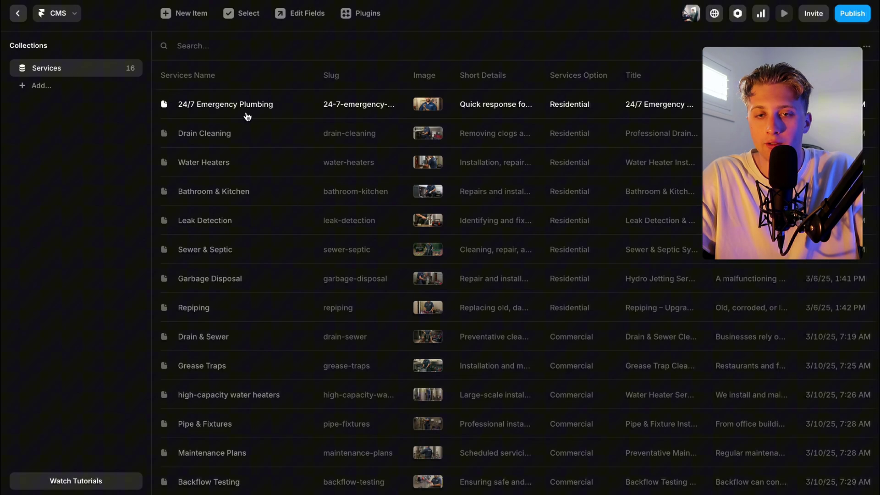
click(229, 106)
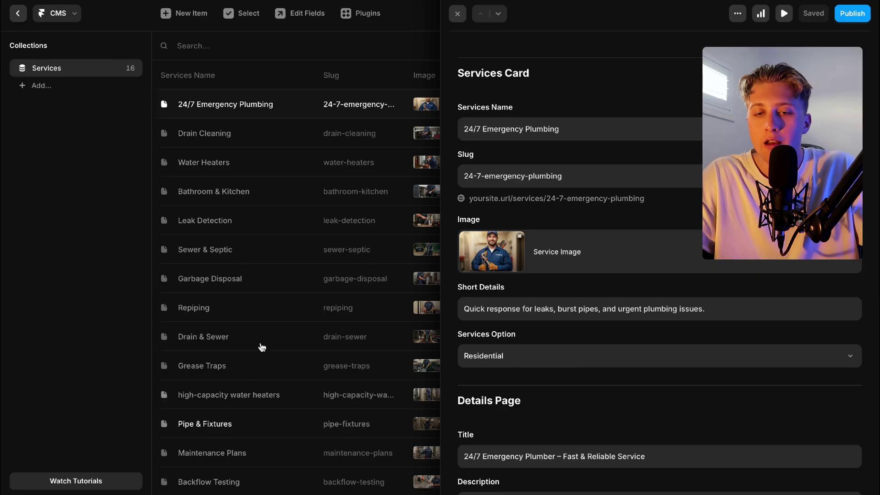
scroll(613, 132, down, 2)
scroll(613, 132, up, 2)
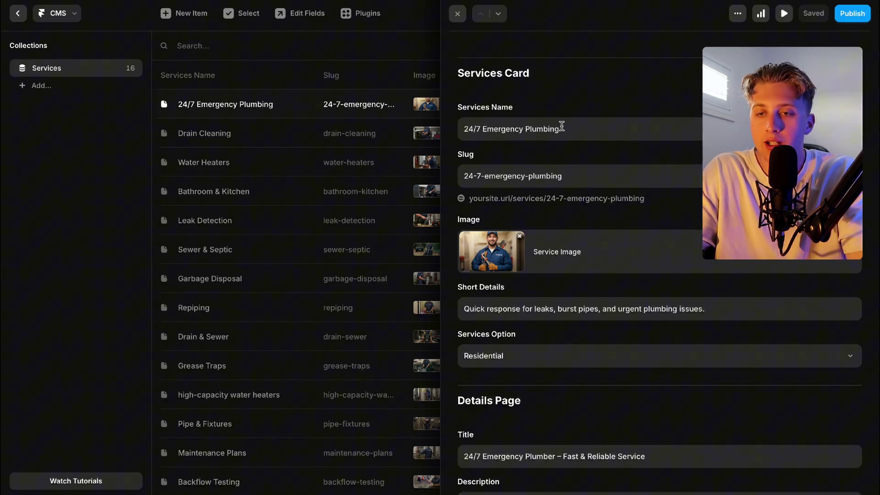
click(561, 127)
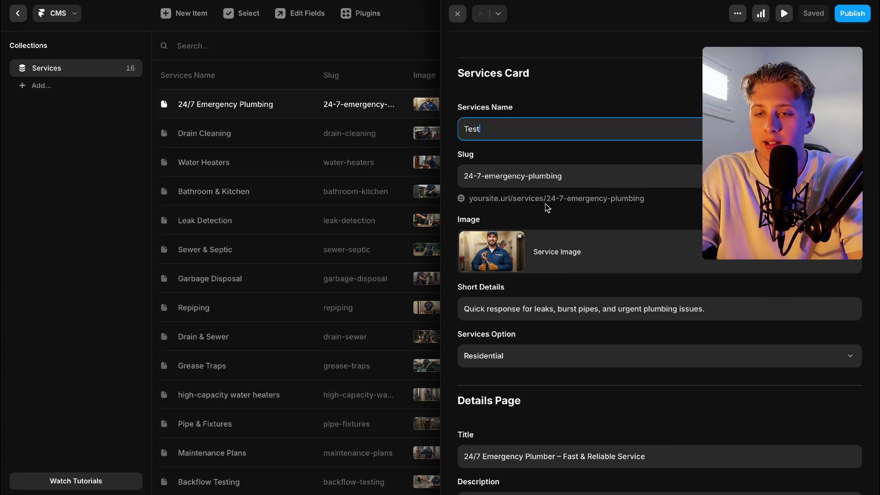
scroll(546, 207, down, 1)
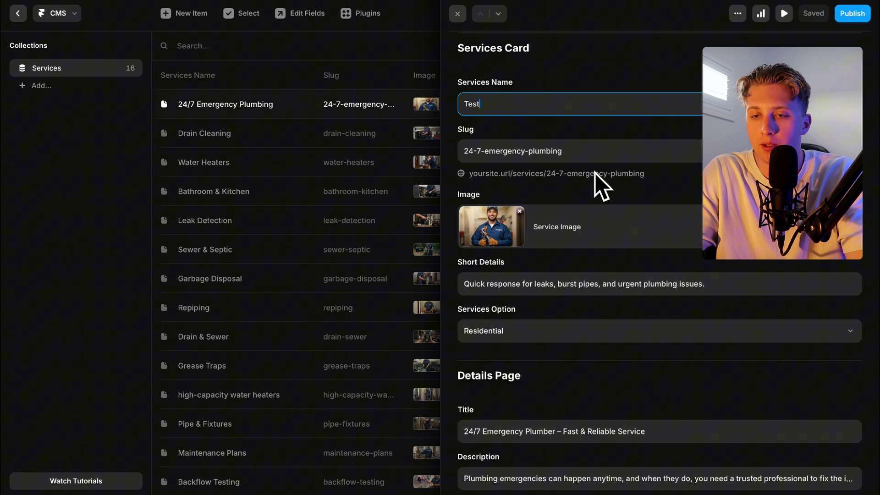
scroll(603, 178, down, 1)
scroll(603, 179, up, 2)
click(534, 221)
click(573, 258)
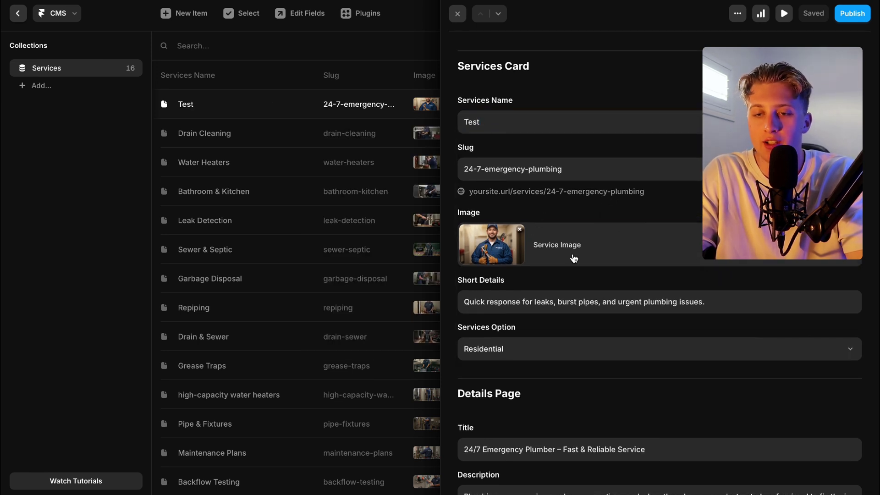
scroll(573, 258, down, 1)
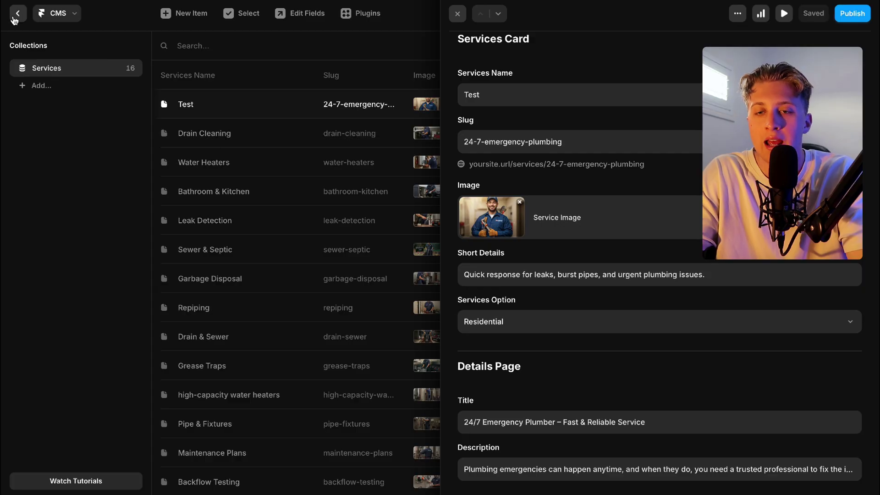
click(16, 16)
Open the Home page on the canvas, then open and close the Publish options.
click(52, 173)
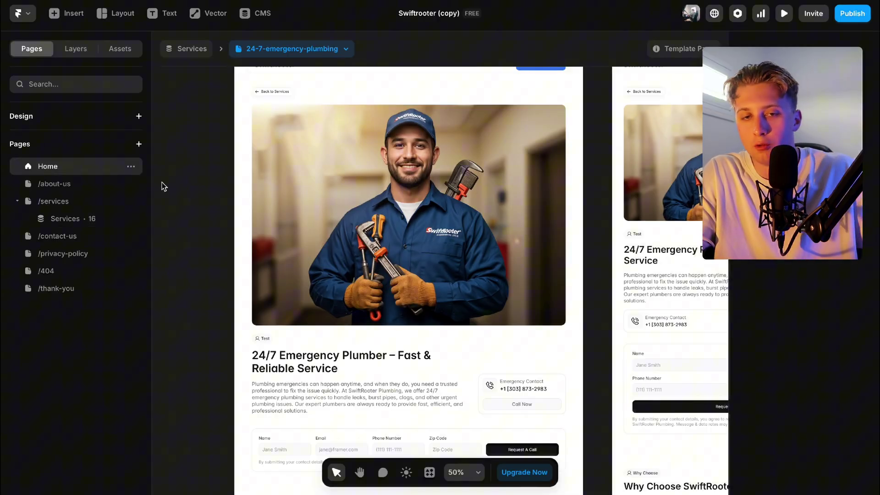
scroll(236, 175, up, 5)
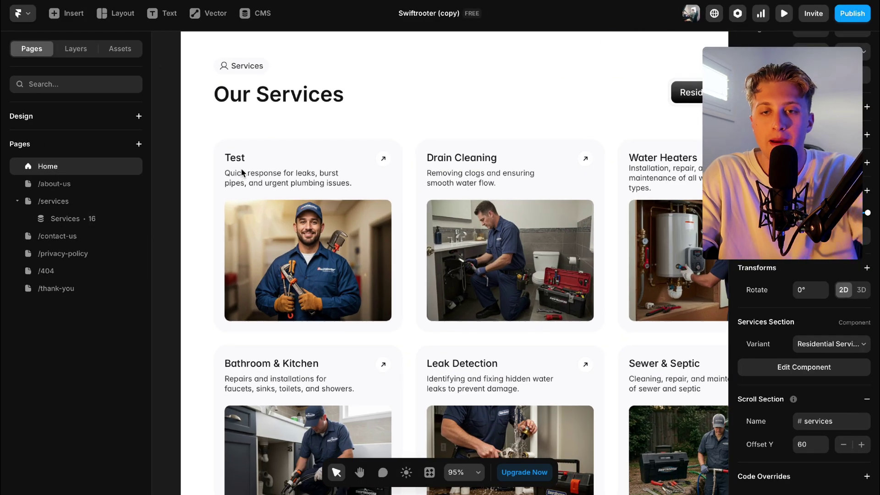
scroll(242, 172, down, 4)
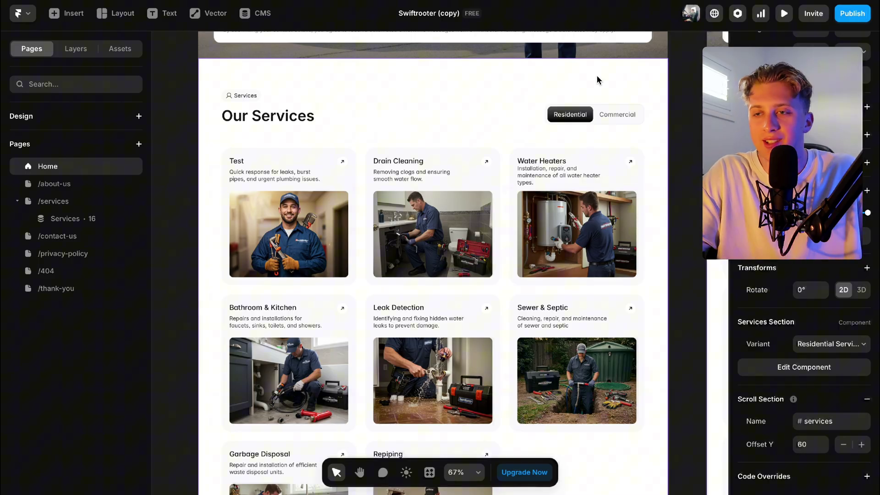
click(842, 17)
click(187, 213)
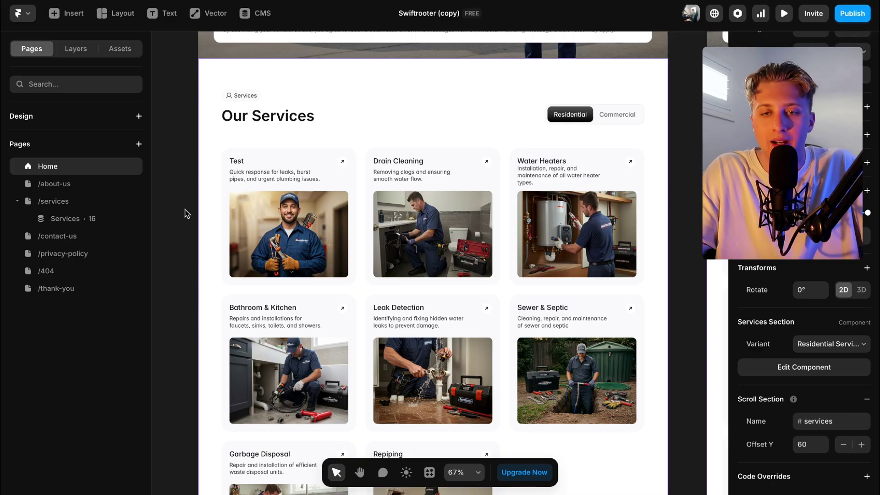
scroll(404, 234, down, 1)
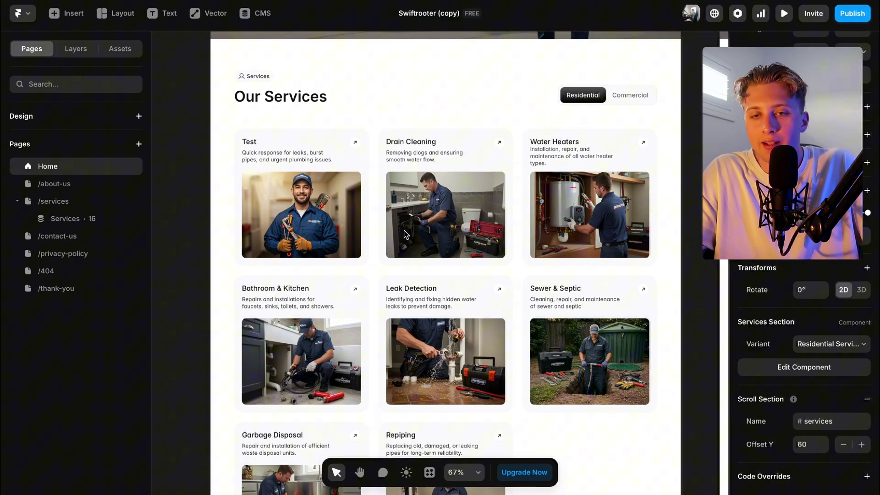
Recheck the Test item in the CMS, then return and pan the canvas around the services grid.
click(262, 14)
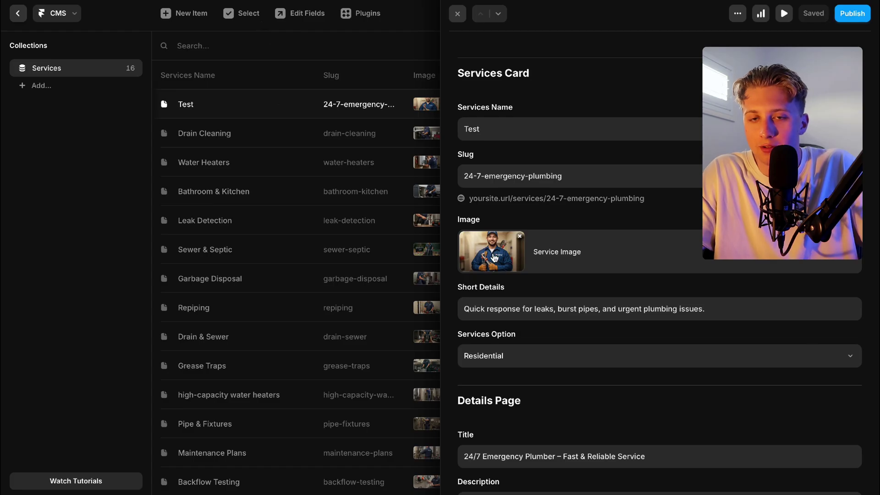
click(17, 13)
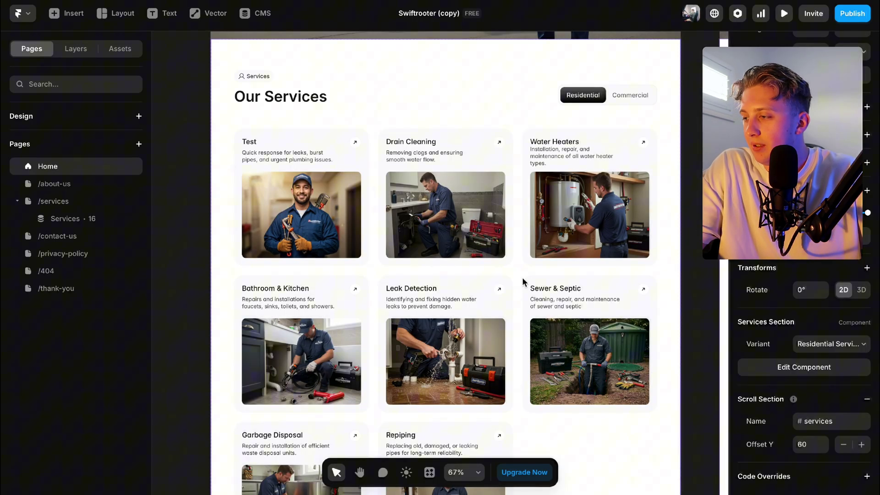
scroll(547, 273, up, 5)
scroll(548, 273, right, 3)
scroll(548, 273, up, 1)
scroll(547, 273, right, 1)
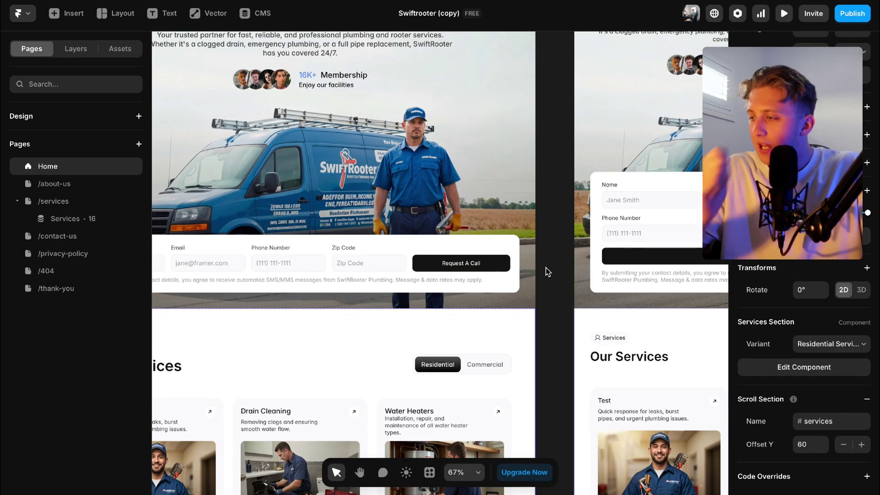
scroll(540, 227, up, 2)
scroll(537, 229, down, 3)
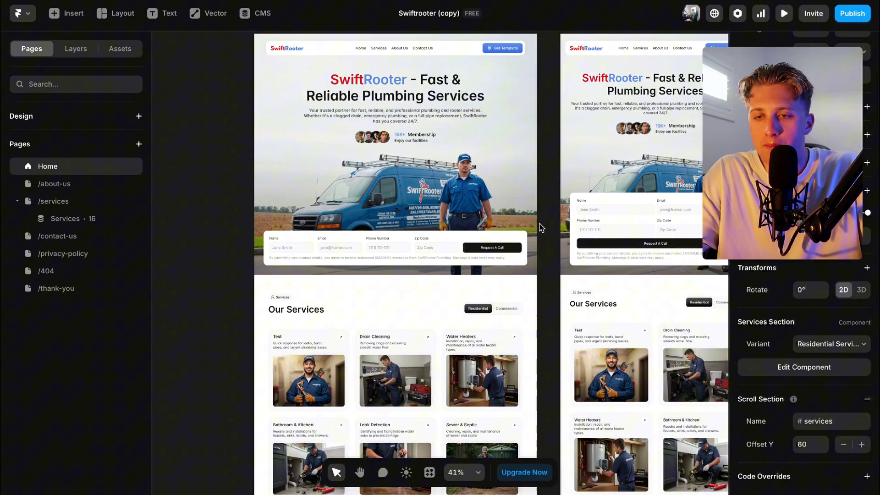
scroll(421, 288, up, 1)
scroll(420, 287, up, 1)
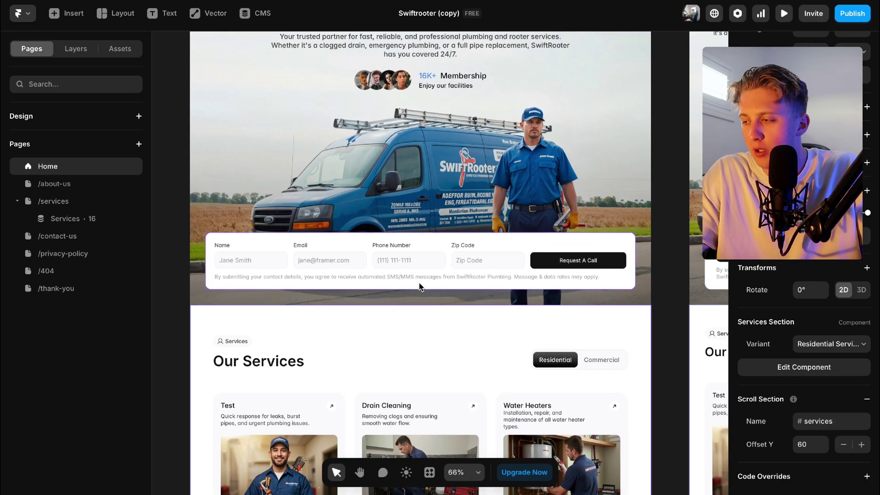
scroll(418, 287, up, 1)
scroll(418, 287, right, 1)
On the /contact-us page, duplicate the form's Email field, check its input types, then undo.
click(74, 241)
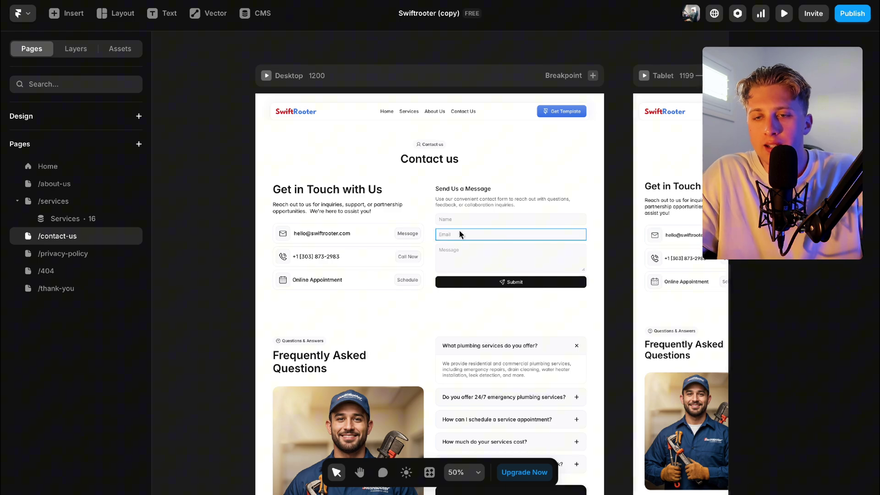
scroll(433, 227, up, 2)
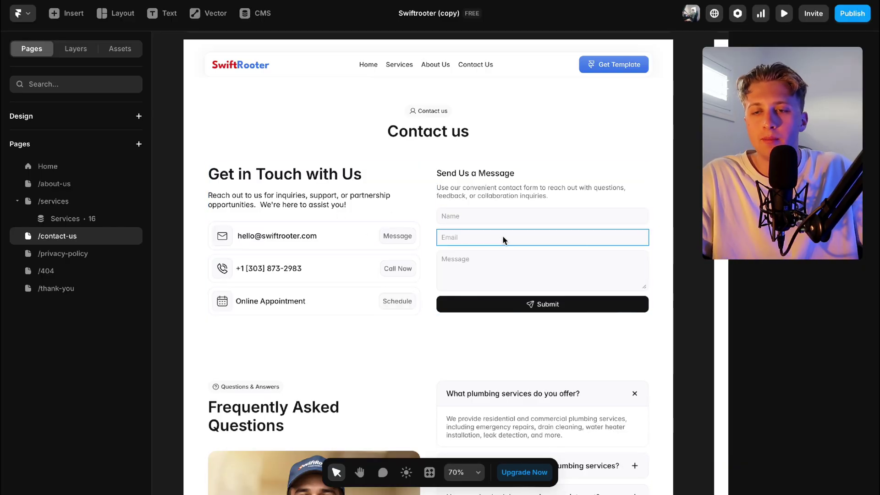
click(499, 227)
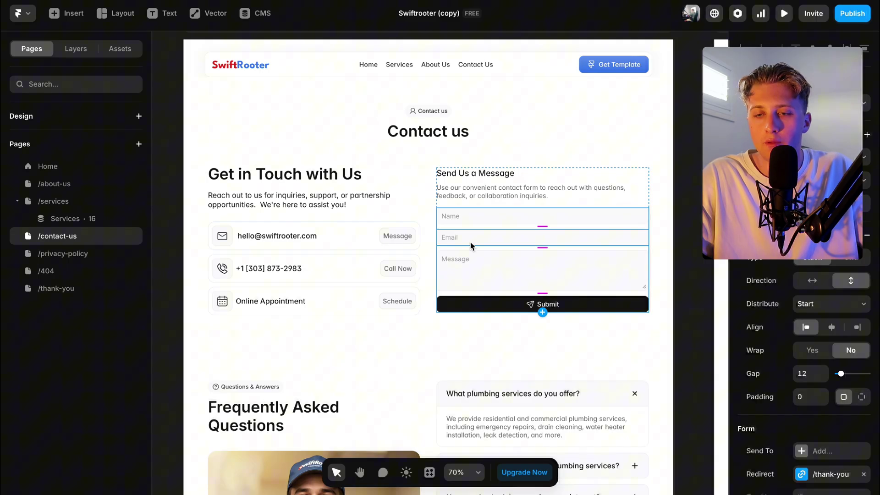
click(469, 241)
key(ctrl+d)
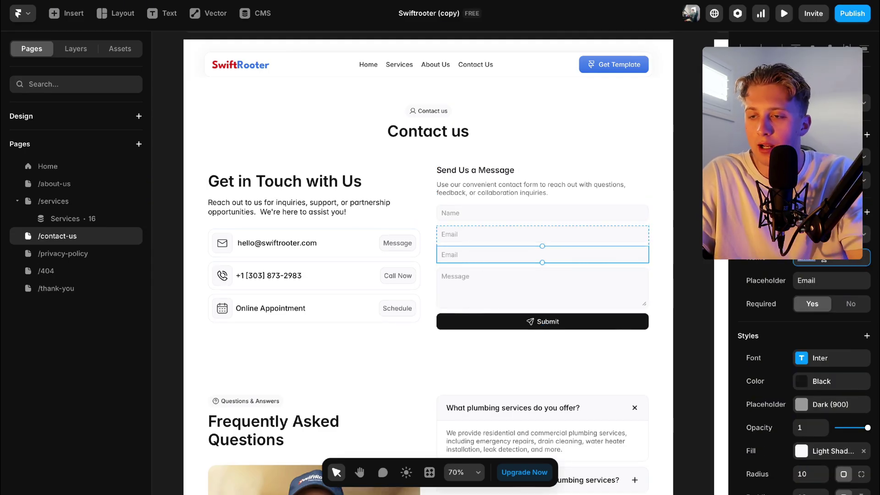
click(824, 235)
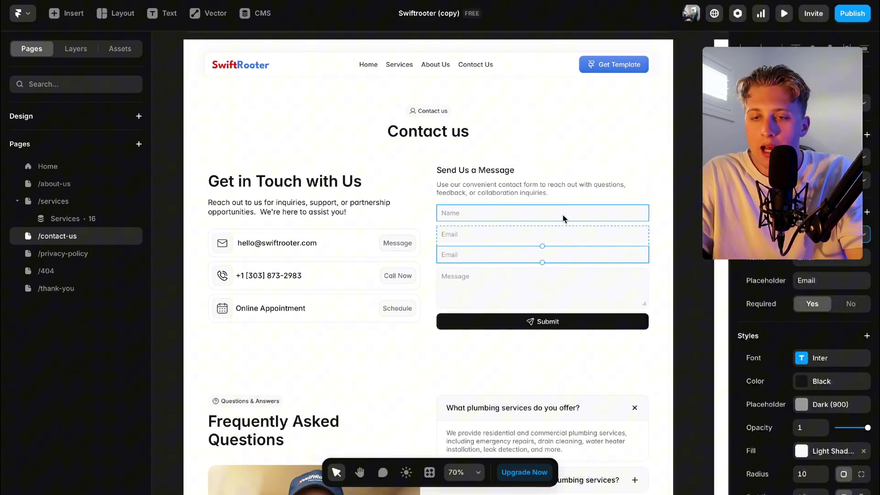
key(ctrl+z)
Select the Form layer in the Layers panel to show its Send To, Redirect and Tracking settings.
click(443, 228)
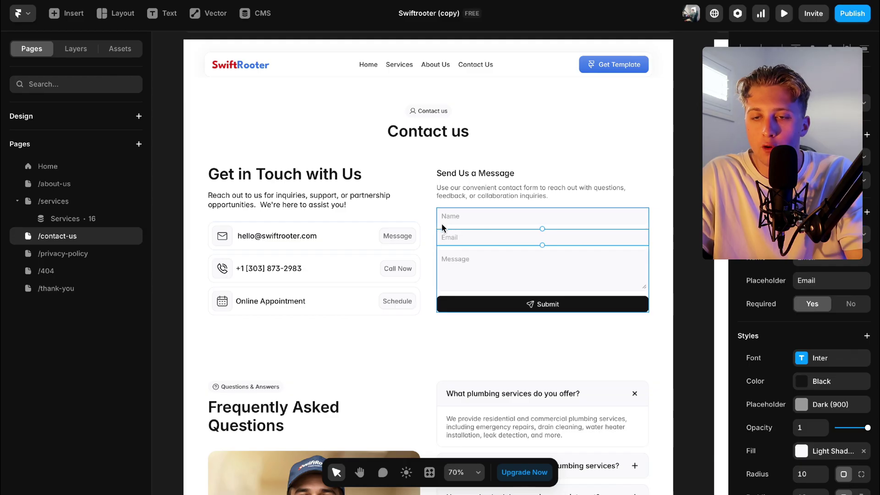
click(67, 55)
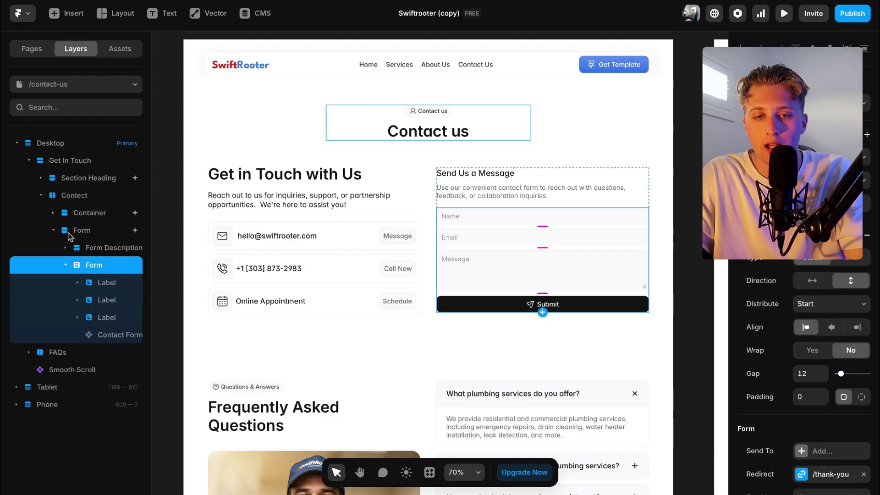
click(106, 282)
click(105, 317)
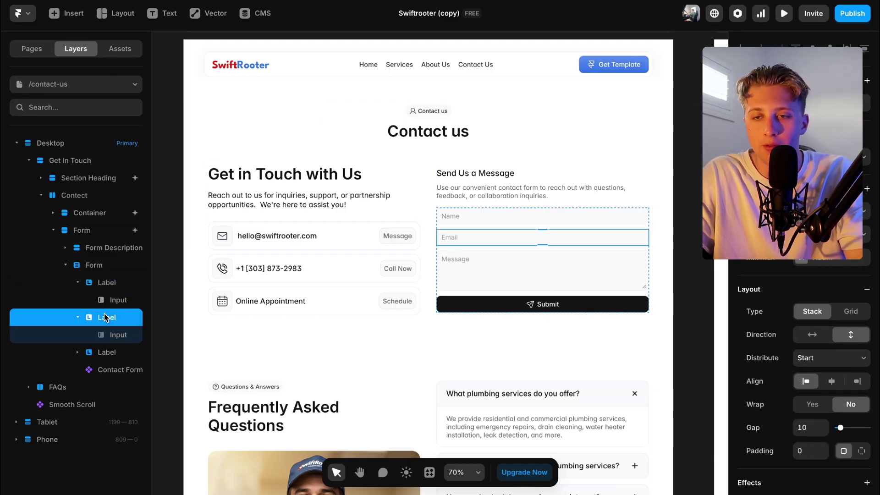
click(101, 264)
scroll(841, 283, down, 2)
scroll(841, 282, down, 3)
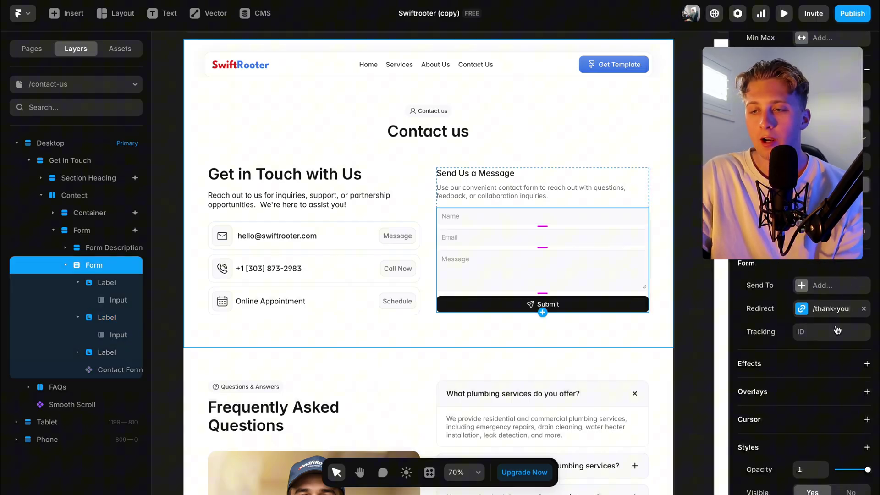
scroll(843, 321, up, 4)
scroll(858, 411, down, 5)
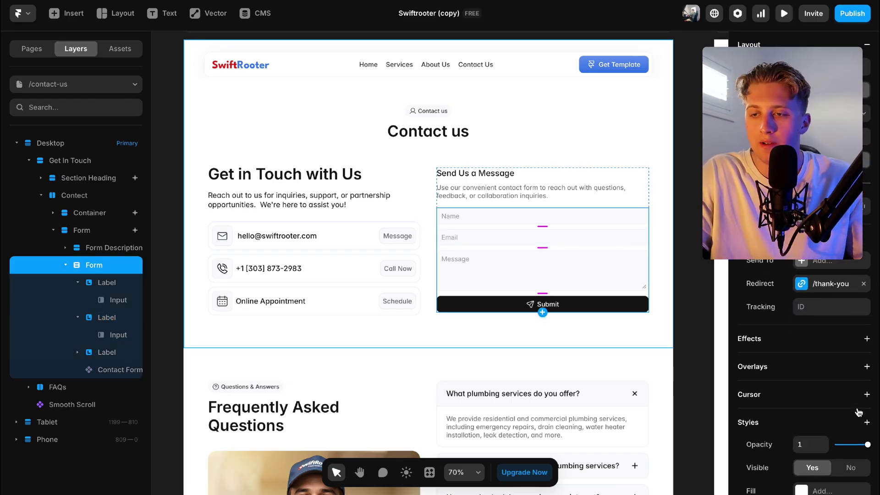
Add Email as the form's submission destination, then remove it again.
click(806, 261)
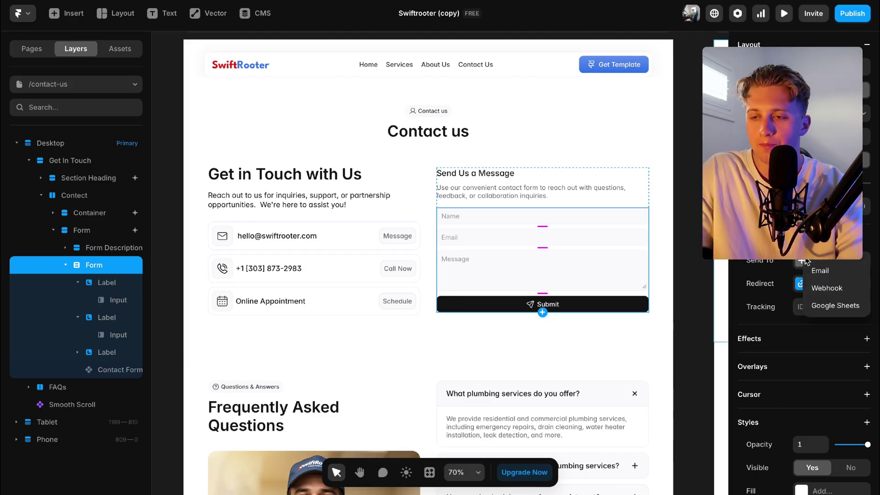
click(833, 270)
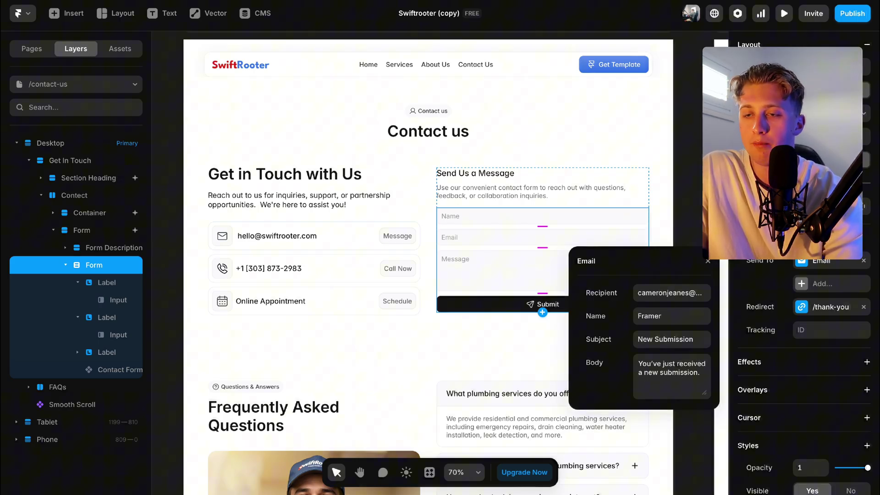
key(Escape)
click(612, 250)
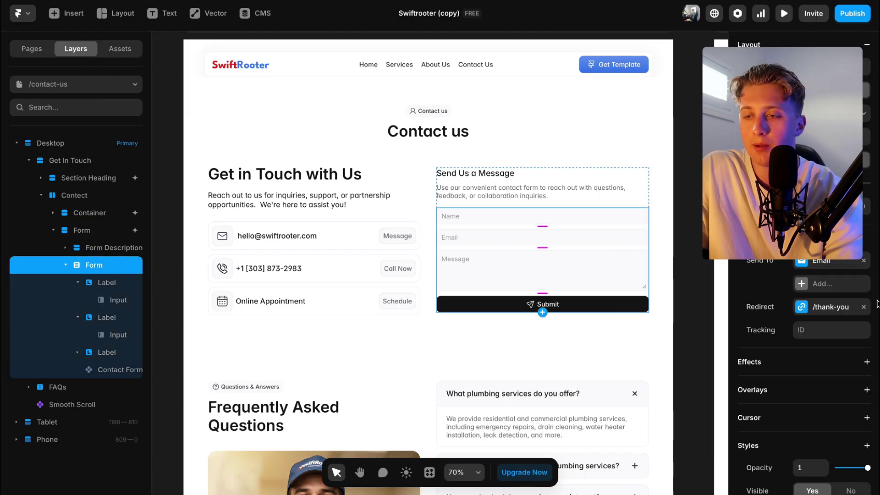
click(863, 262)
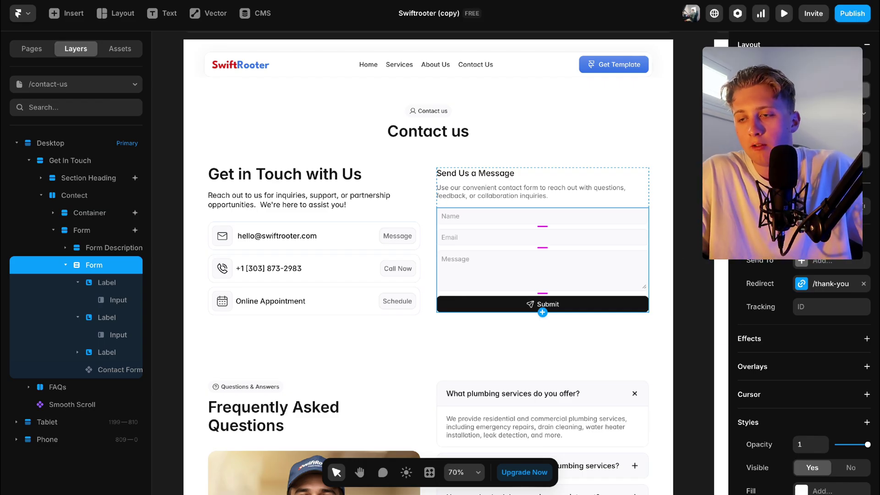
Add Google Sheets as the contact form's submission destination.
click(803, 261)
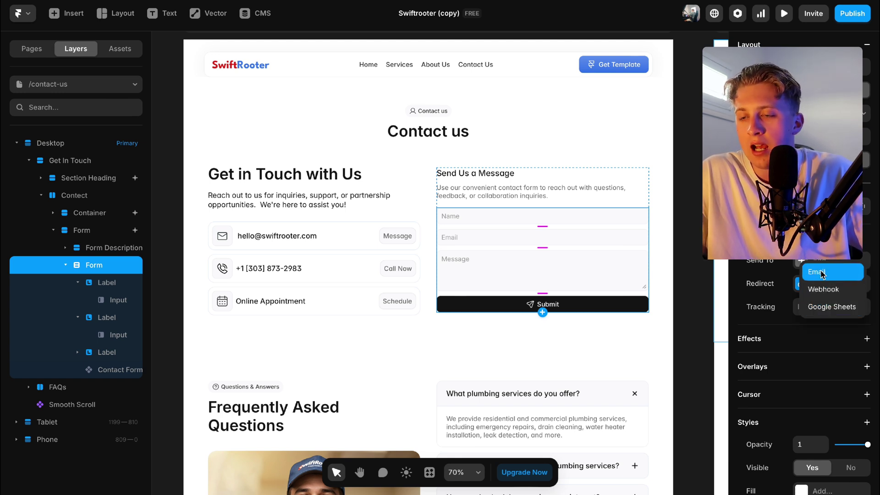
click(852, 310)
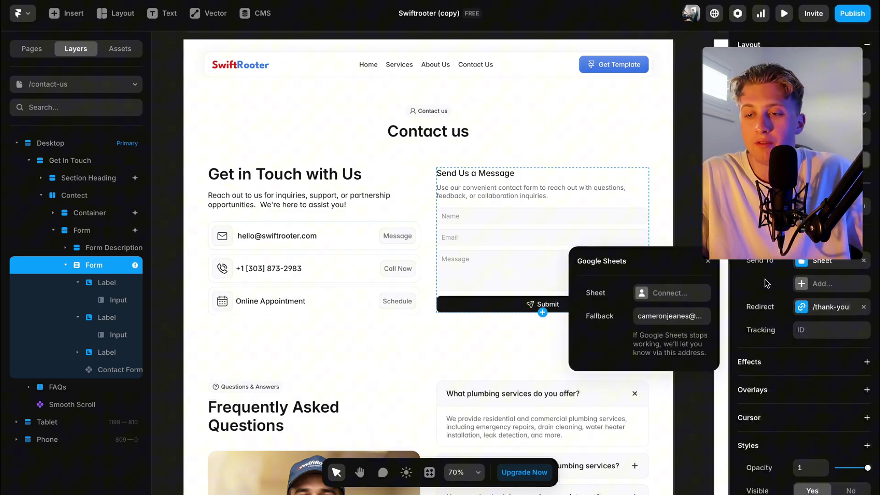
click(709, 265)
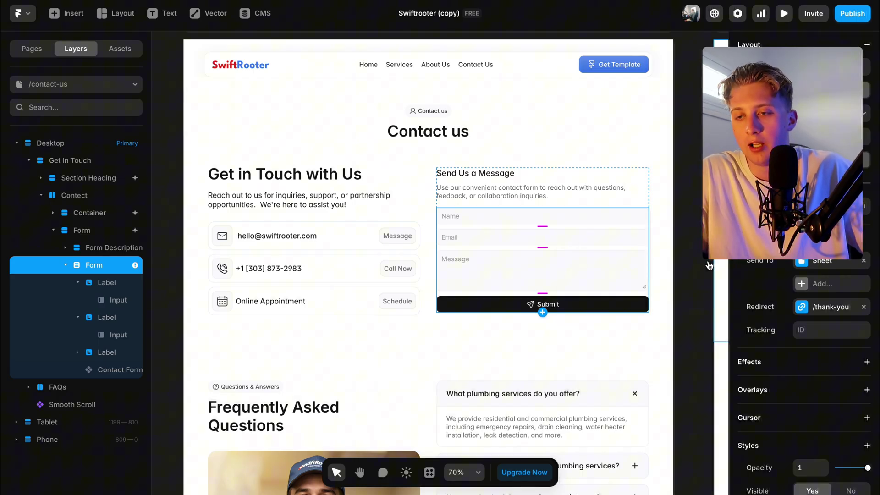
click(708, 263)
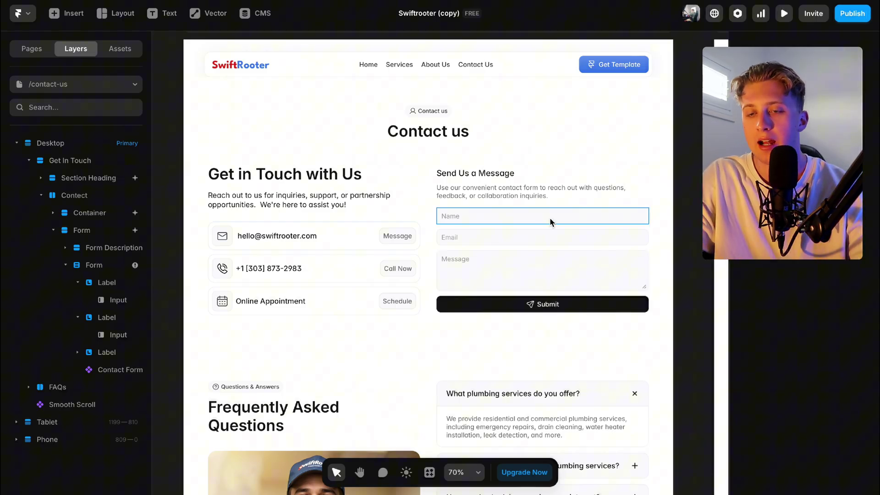
Switch from the contact page to the Home page using the Pages list.
scroll(537, 300, down, 5)
scroll(537, 301, up, 2)
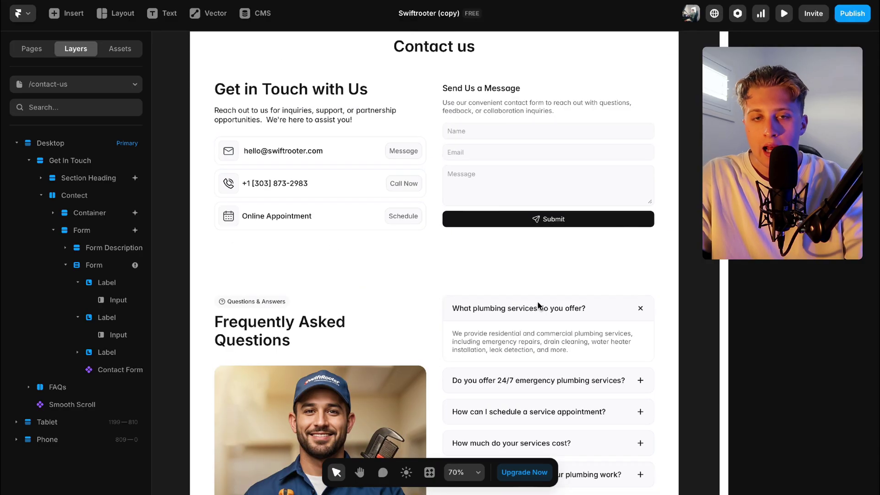
click(32, 48)
click(62, 175)
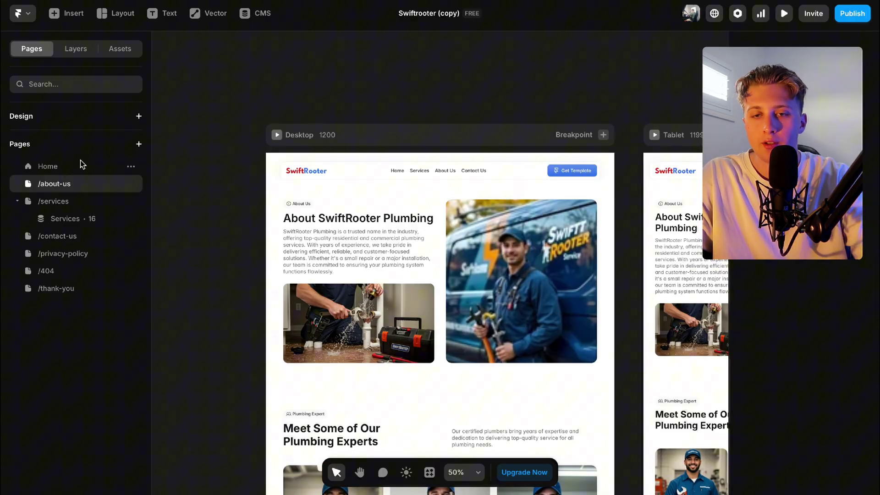
click(65, 166)
scroll(369, 302, up, 5)
scroll(369, 304, up, 1)
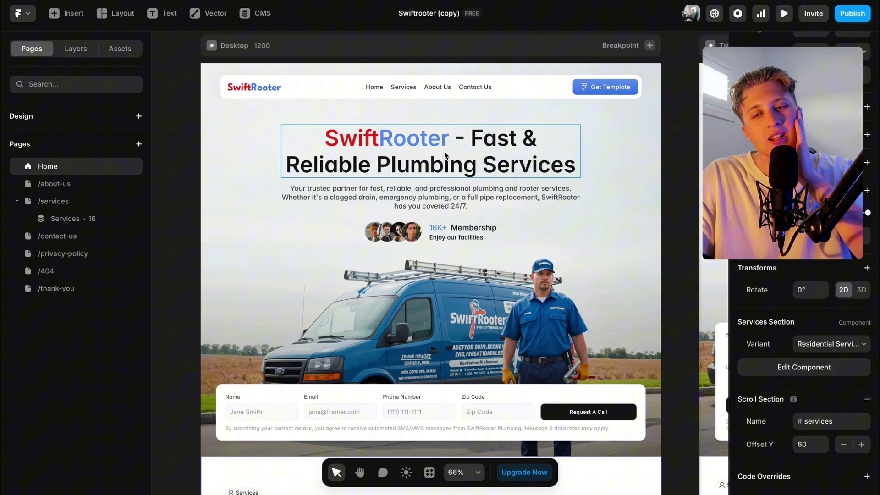
Inspect the hero heading text and the Services section's CMS collection.
double_click(407, 158)
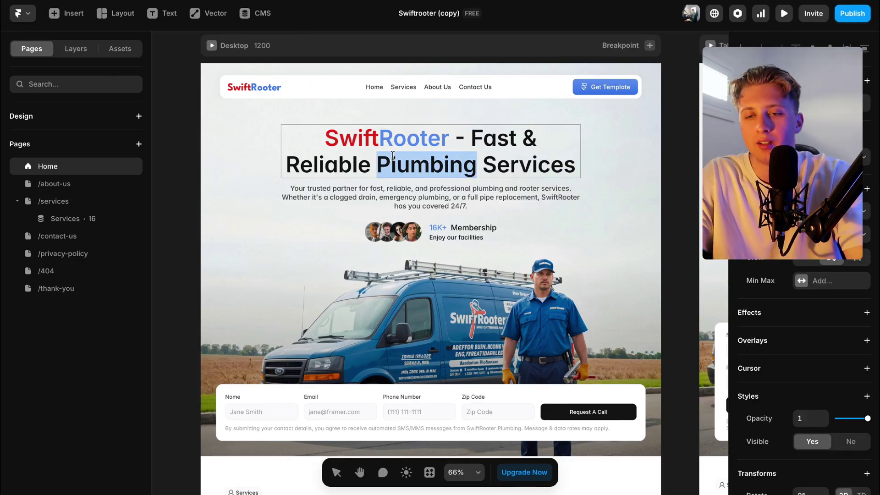
click(676, 146)
scroll(675, 177, down, 14)
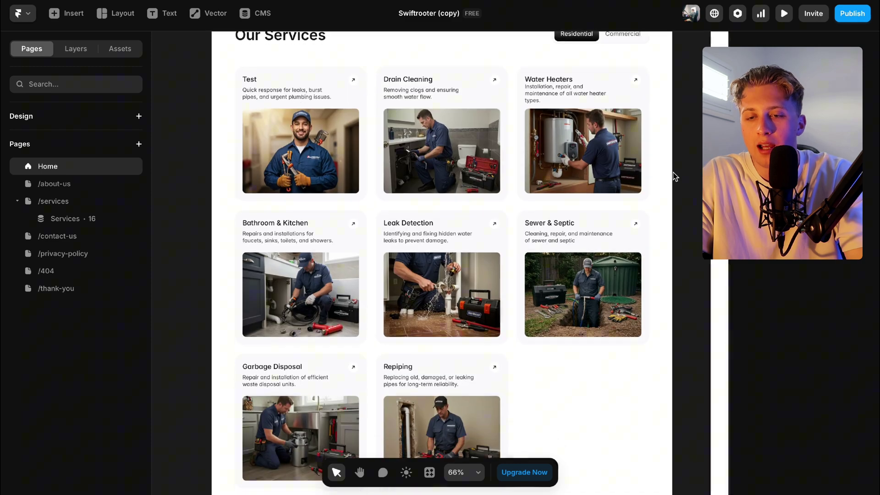
scroll(674, 175, up, 4)
click(408, 125)
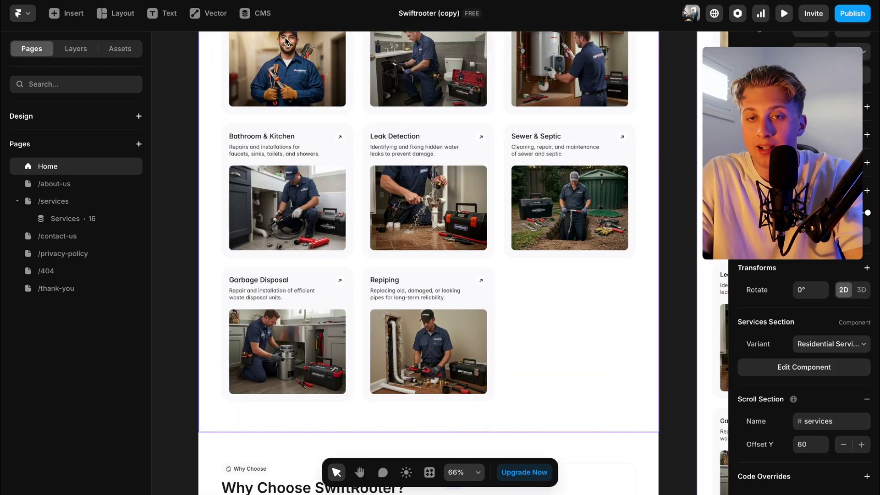
click(243, 9)
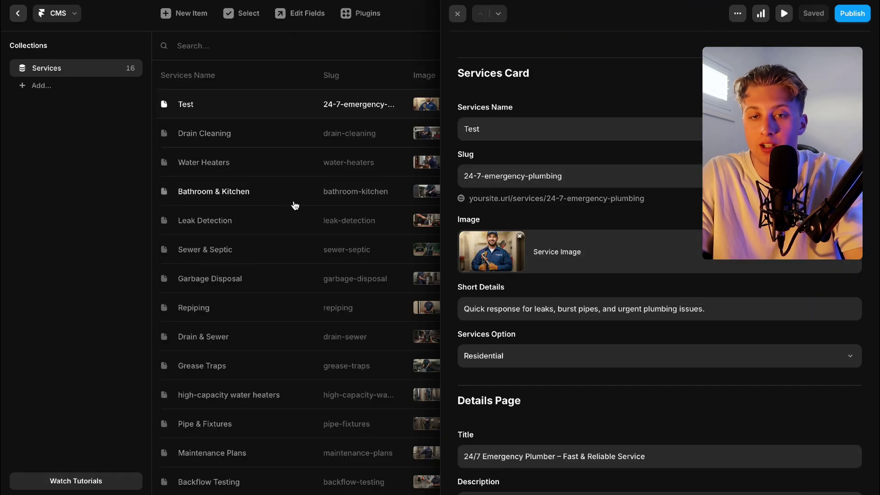
click(17, 14)
Inspect the Why Choose cards and the Fast Response Time card's Why Choose Card component.
scroll(557, 321, down, 10)
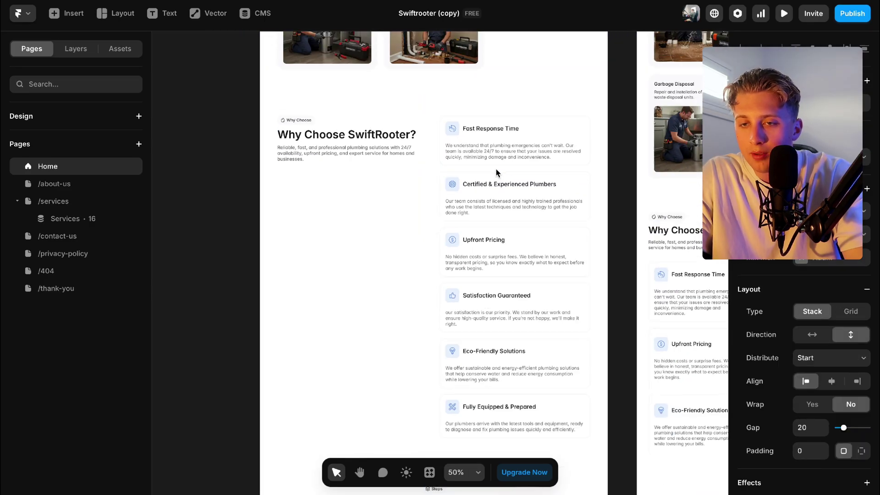
scroll(495, 172, down, 2)
click(490, 133)
scroll(825, 362, down, 5)
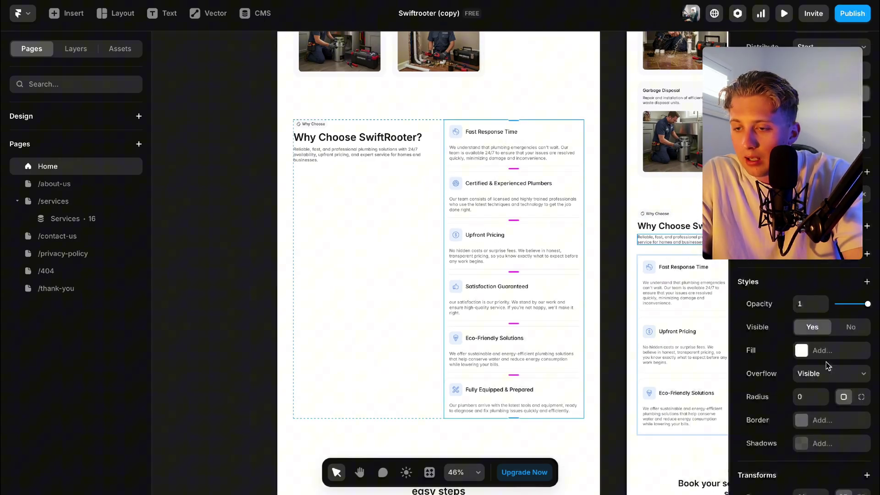
scroll(828, 365, down, 4)
click(494, 132)
scroll(498, 132, up, 3)
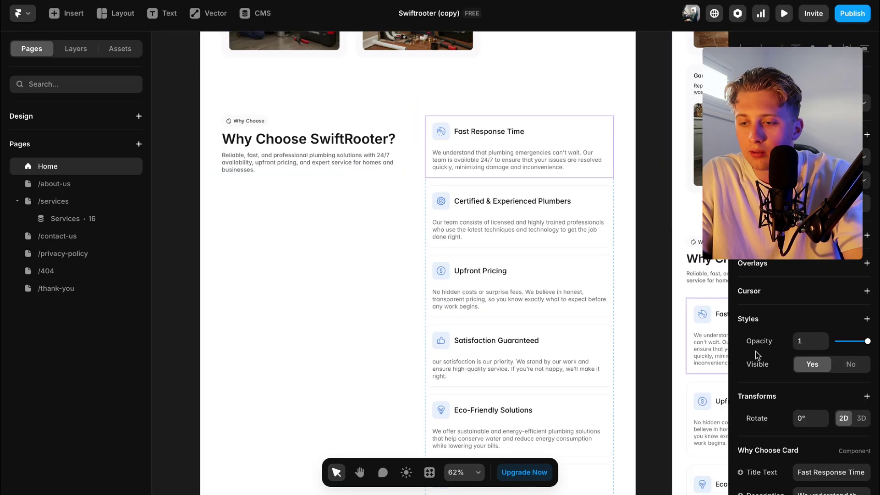
scroll(757, 355, down, 4)
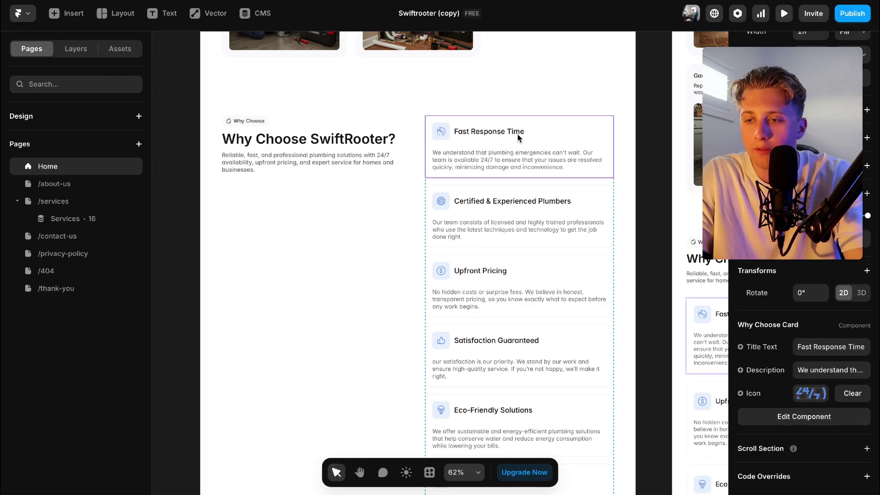
double_click(826, 348)
click(658, 261)
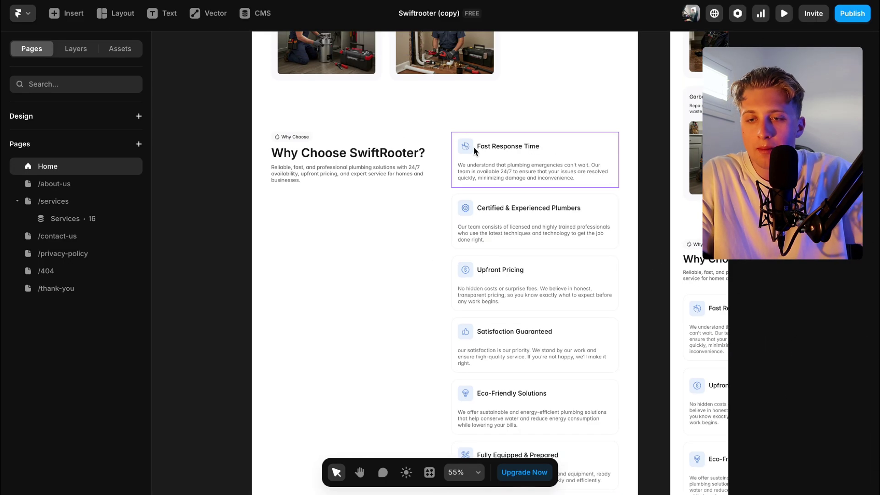
scroll(473, 147, up, 5)
scroll(474, 148, down, 3)
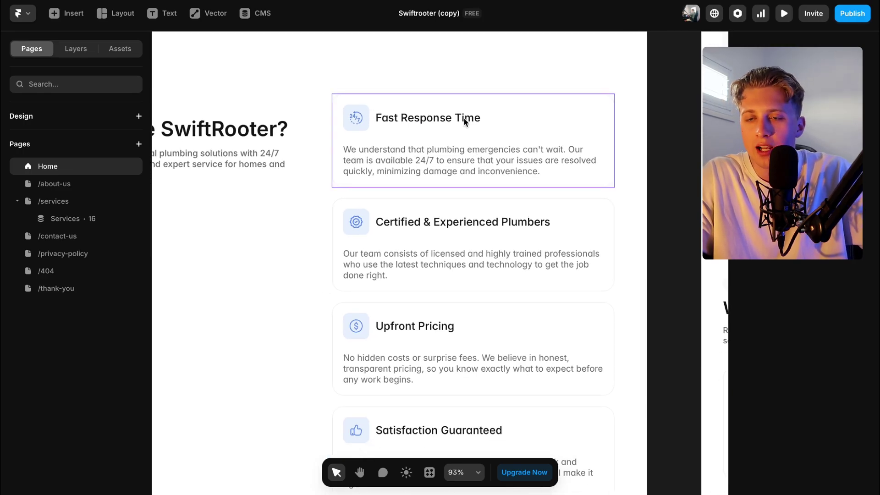
click(475, 127)
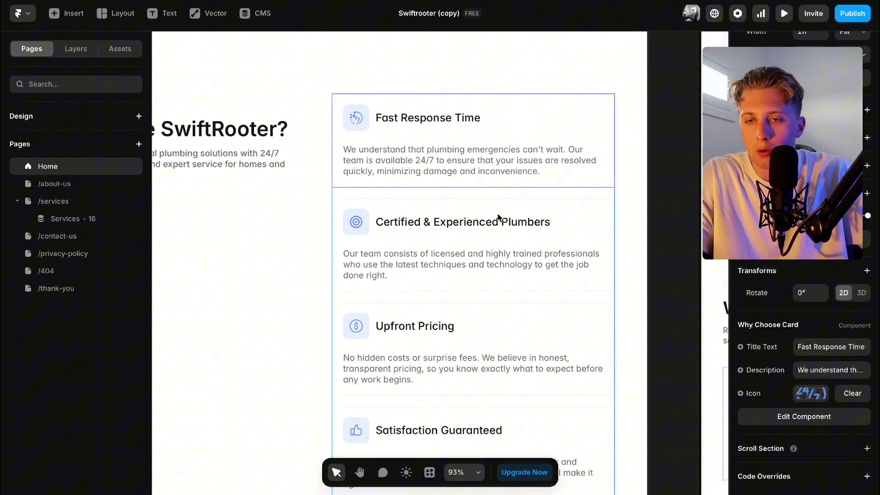
double_click(541, 126)
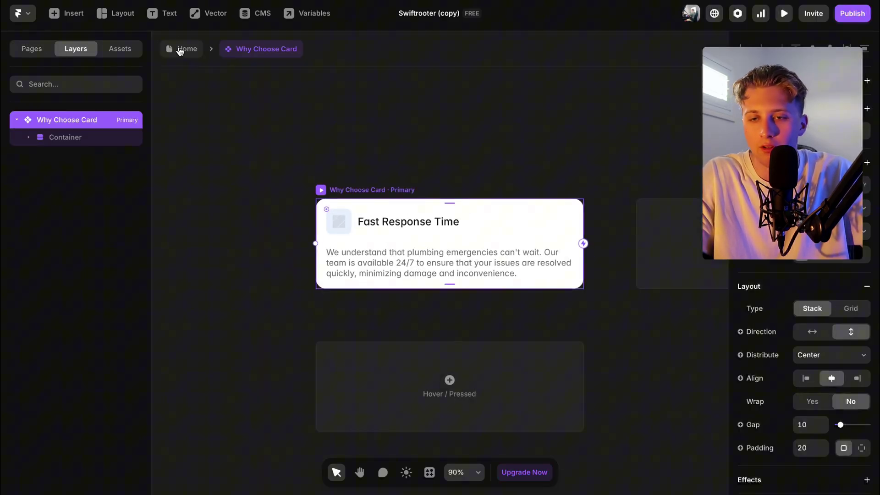
click(180, 49)
Select the first Steps Card and then the middle Testimonial Card.
scroll(611, 306, down, 5)
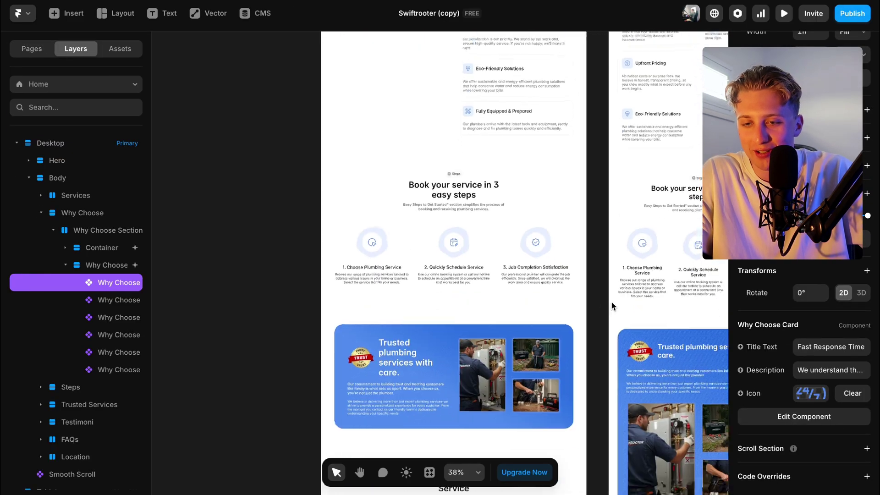
ctrl+scroll(491, 273, up, 5)
click(373, 251)
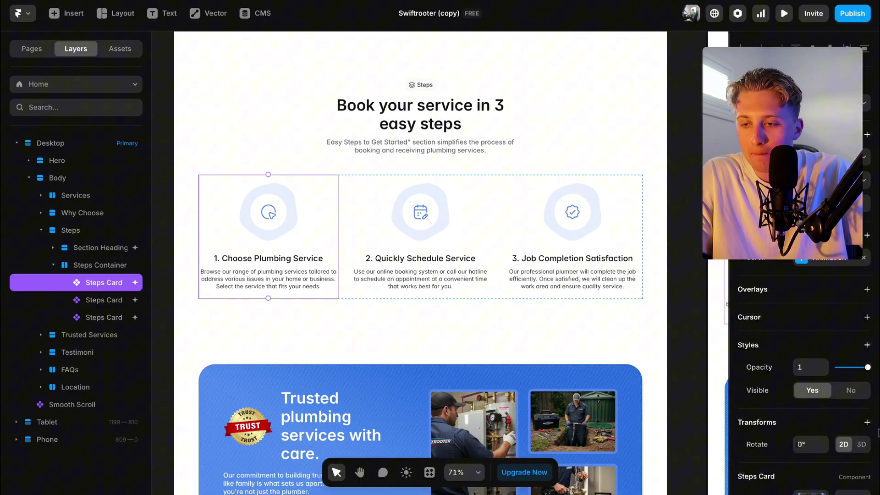
scroll(879, 432, down, 3)
scroll(481, 231, down, 3)
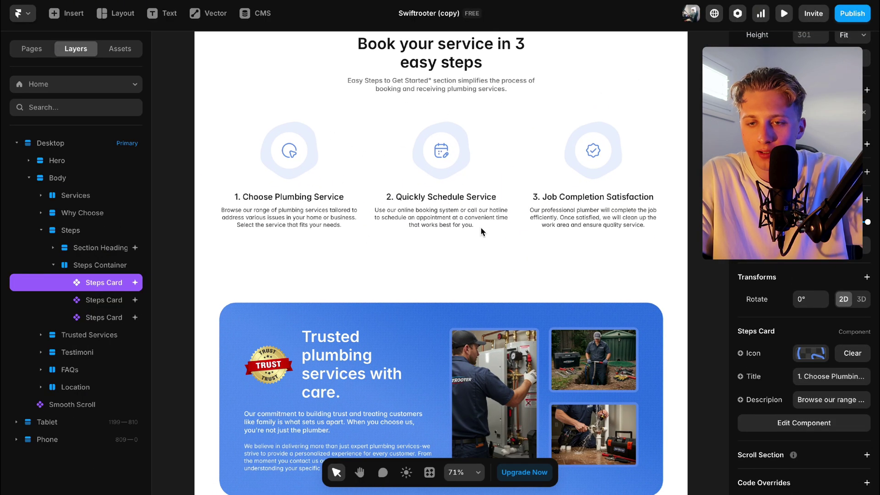
ctrl+scroll(481, 231, down, 3)
scroll(481, 231, down, 6)
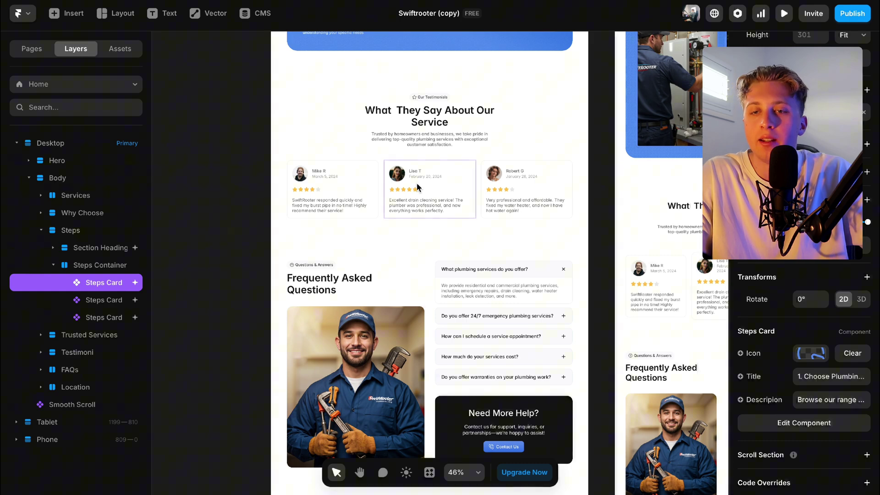
ctrl+scroll(416, 182, up, 4)
click(439, 199)
ctrl+scroll(439, 197, up, 3)
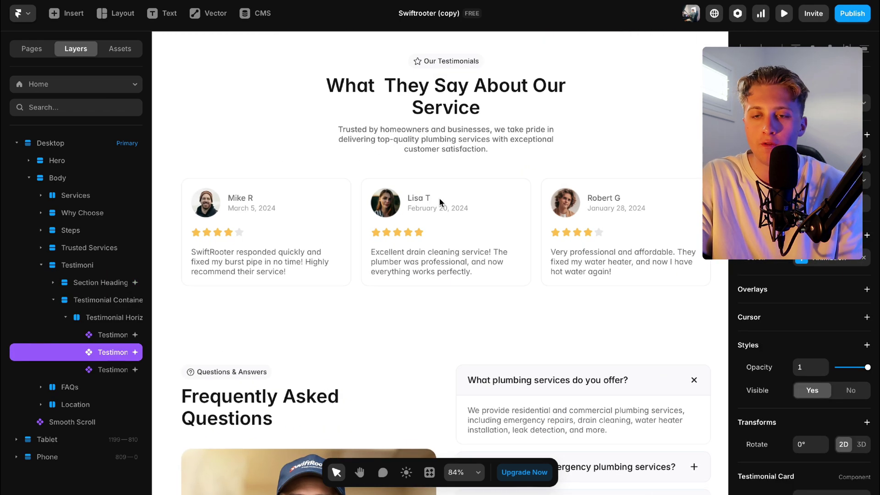
scroll(851, 358, down, 3)
scroll(851, 357, down, 2)
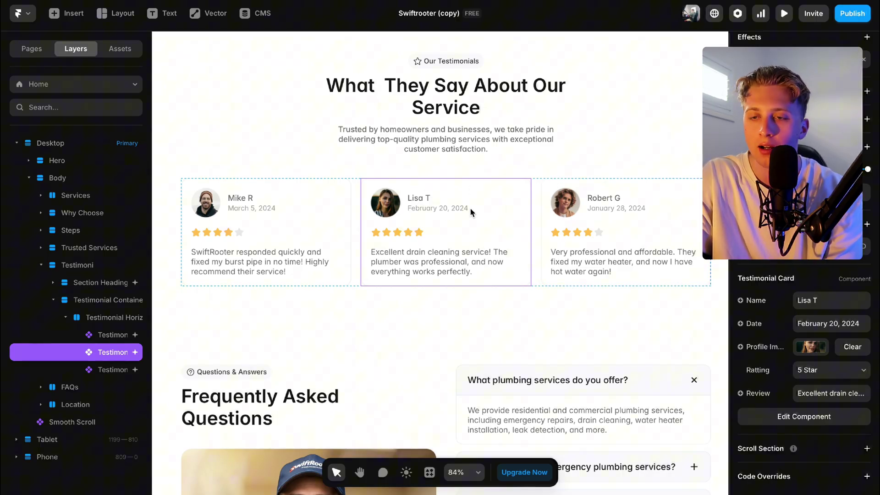
Set the Testimonial Card component's fill to the red Secondary colour.
double_click(506, 209)
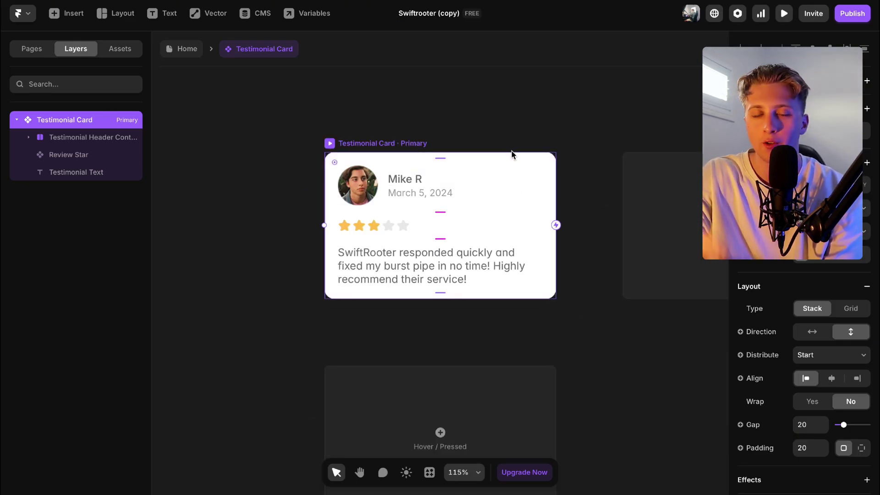
scroll(779, 302, down, 6)
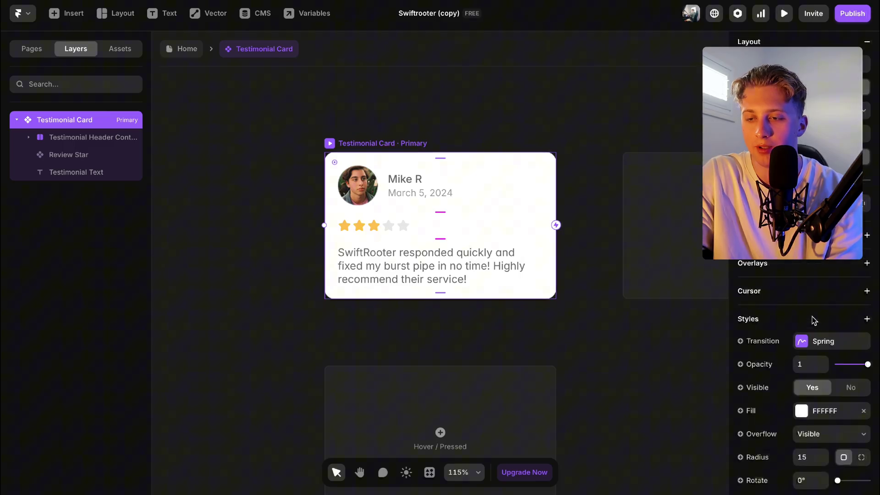
click(806, 357)
click(642, 378)
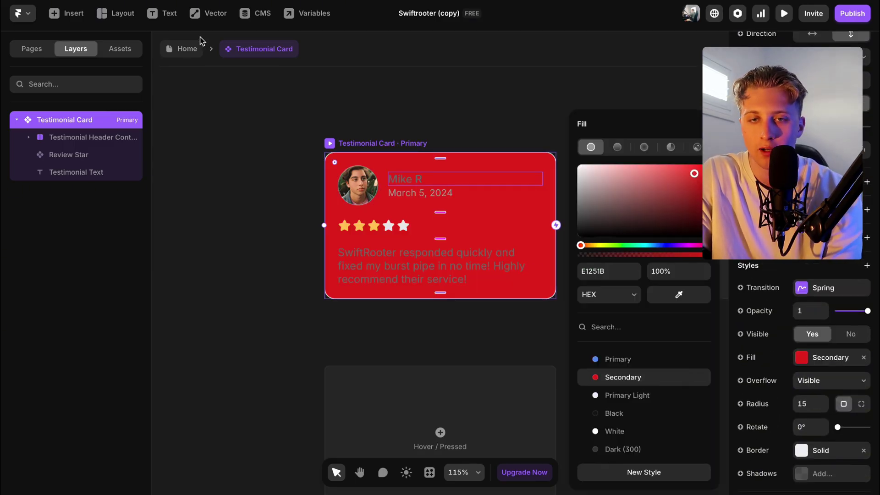
click(186, 54)
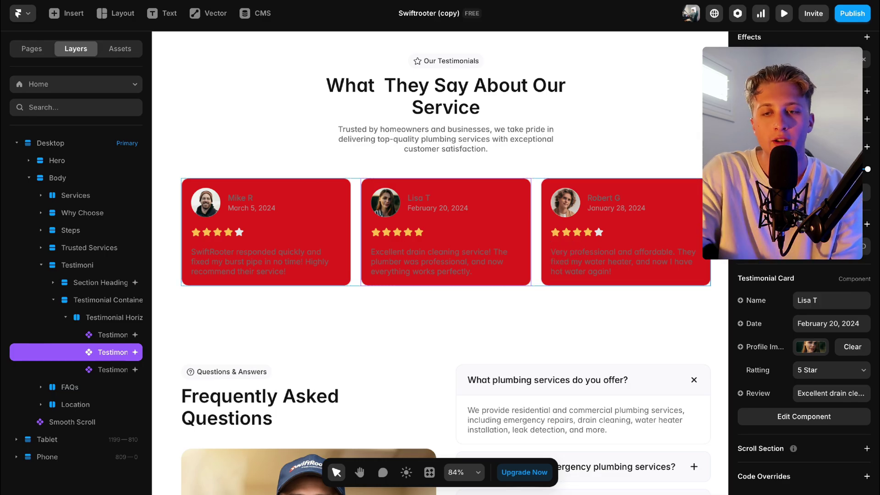
Undo the red fill so the testimonial cards are white again, back on Home.
double_click(439, 256)
key(ctrl+z)
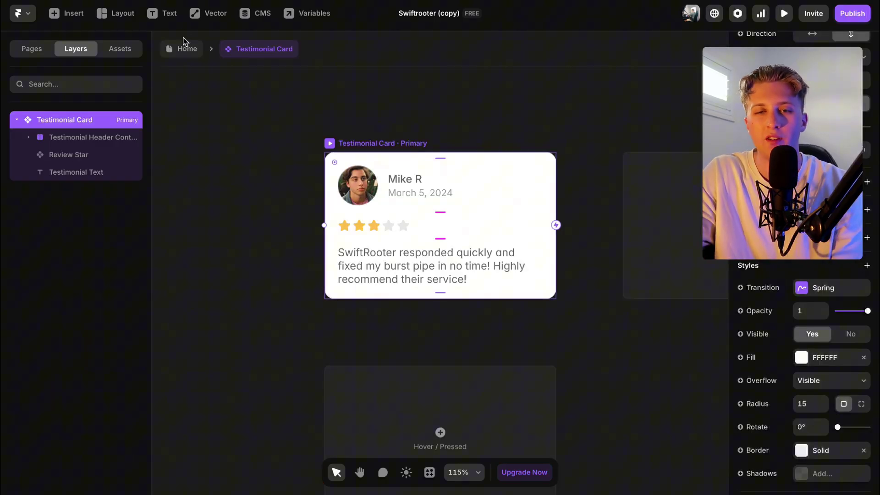
key(Escape)
scroll(560, 276, down, 5)
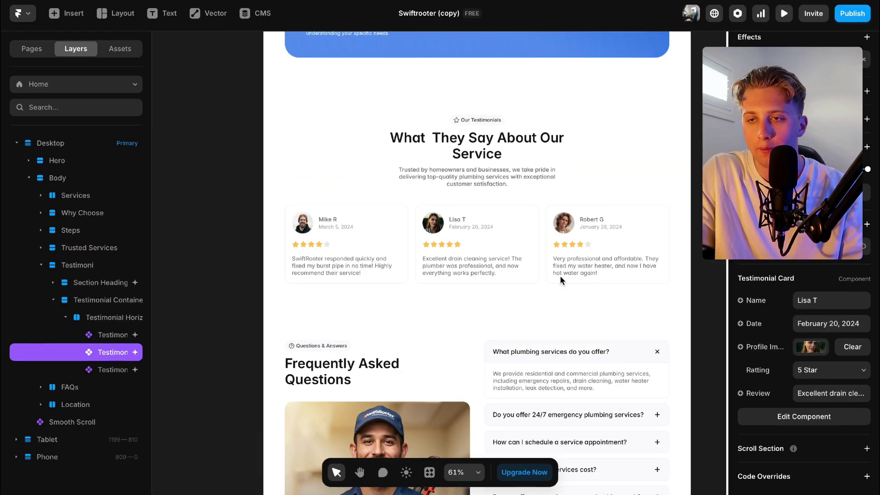
scroll(560, 276, down, 6)
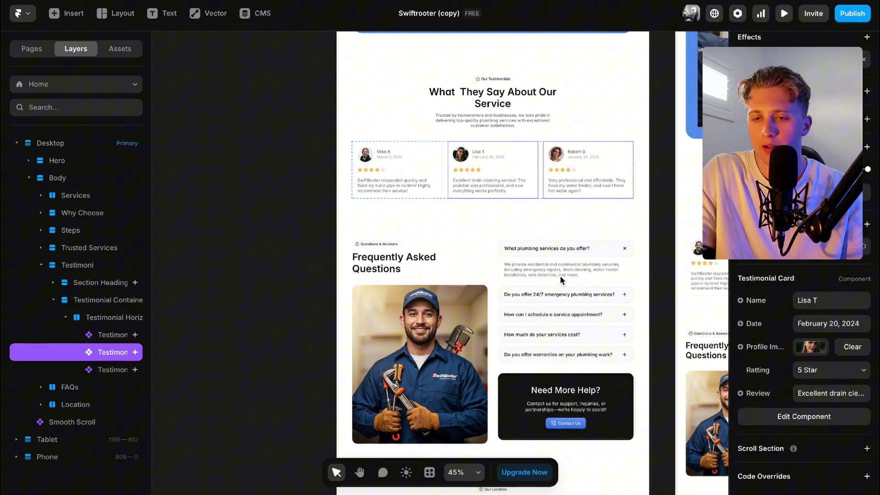
scroll(560, 276, down, 3)
scroll(560, 276, up, 15)
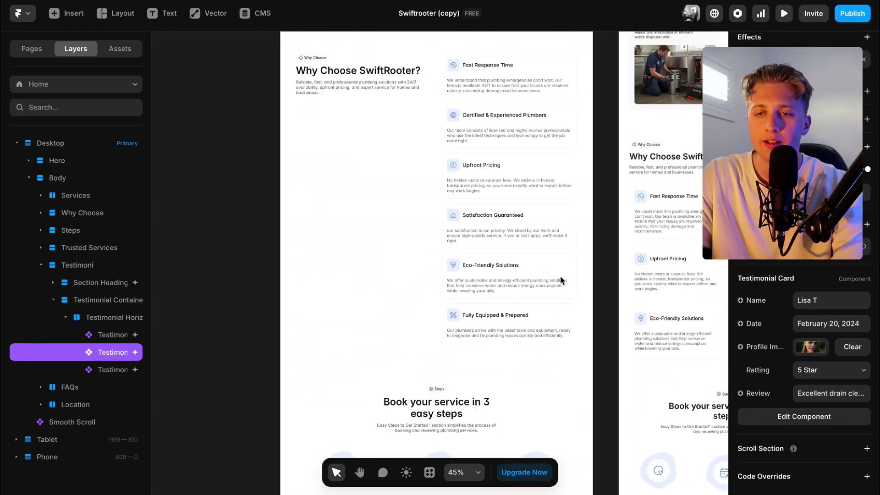
scroll(561, 280, up, 4)
scroll(561, 281, down, 4)
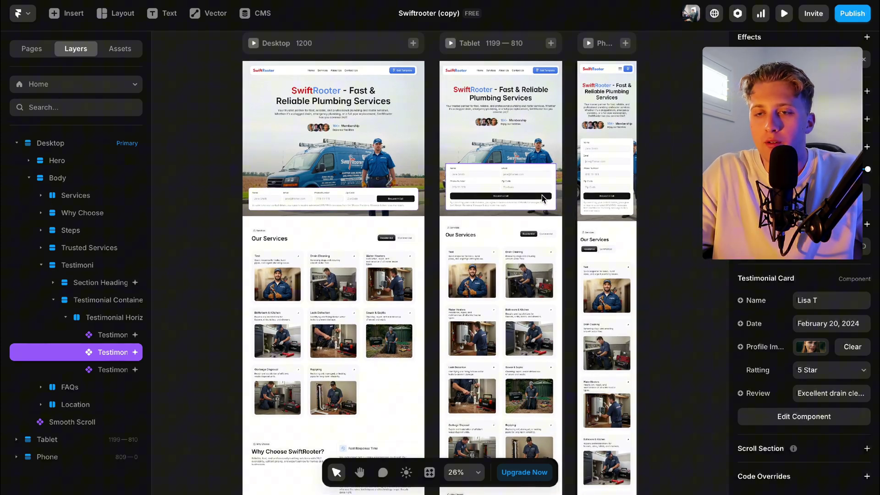
scroll(555, 257, up, 2)
scroll(529, 213, up, 3)
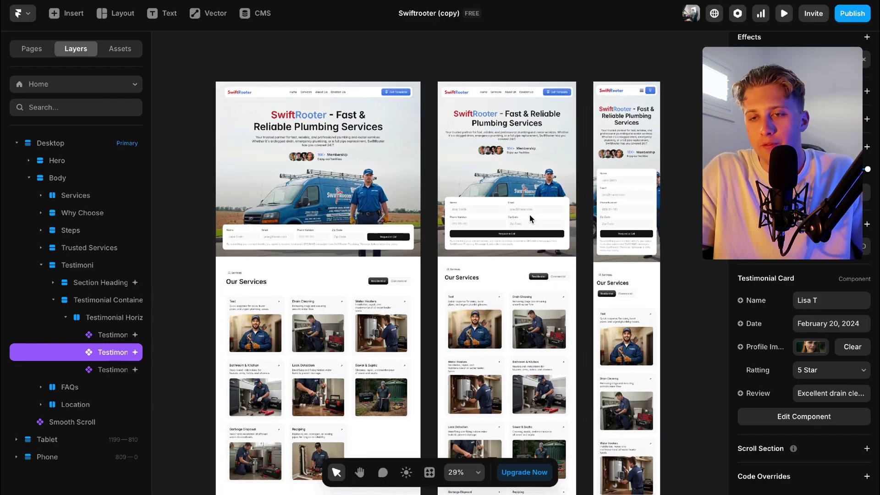
scroll(529, 213, down, 2)
scroll(529, 213, left, 2)
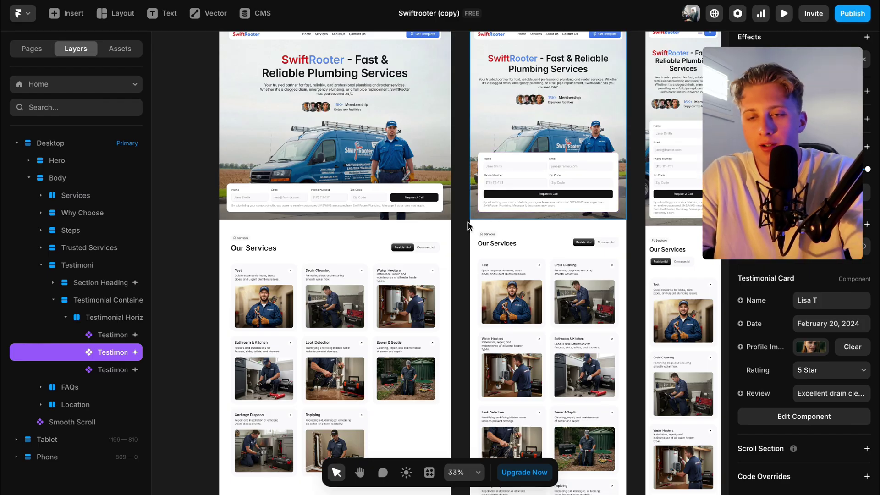
scroll(467, 224, up, 2)
scroll(467, 224, right, 1)
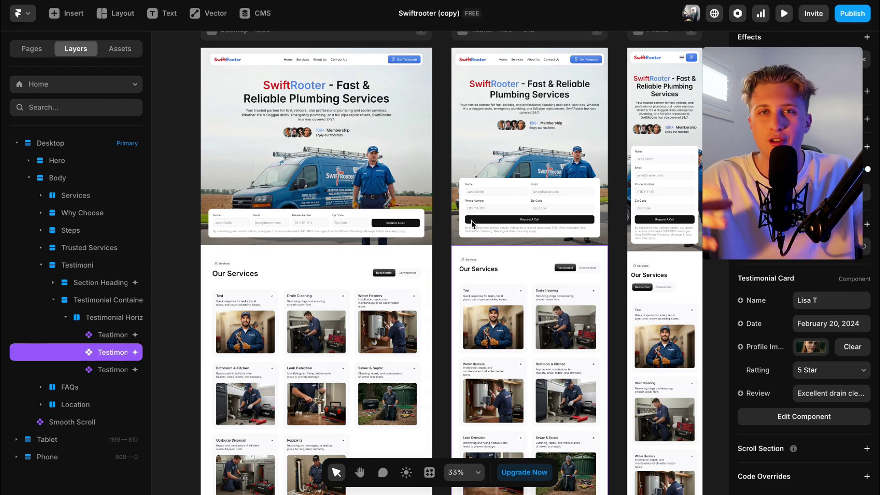
click(441, 221)
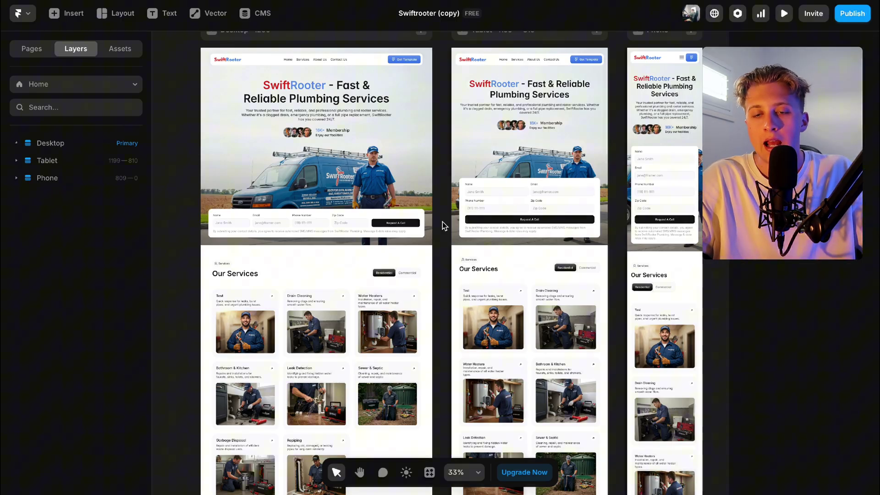
scroll(441, 221, down, 5)
Show the Insert library of elements from the main app menu.
click(30, 14)
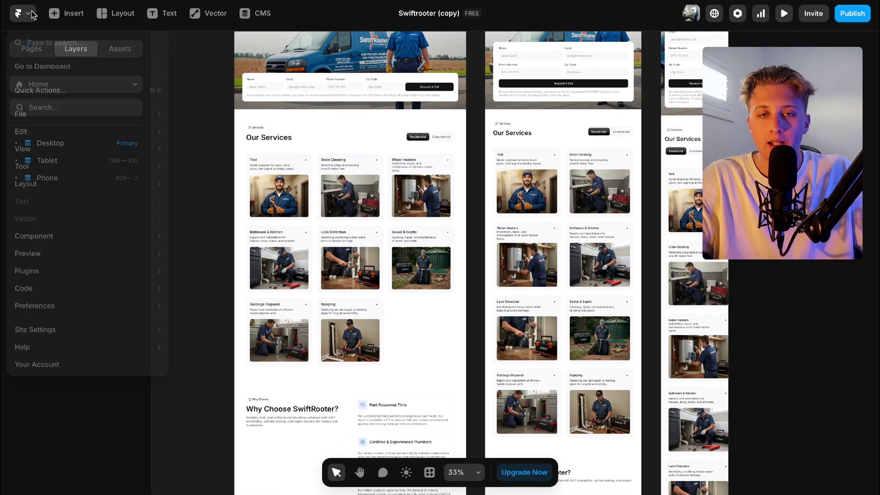
click(59, 16)
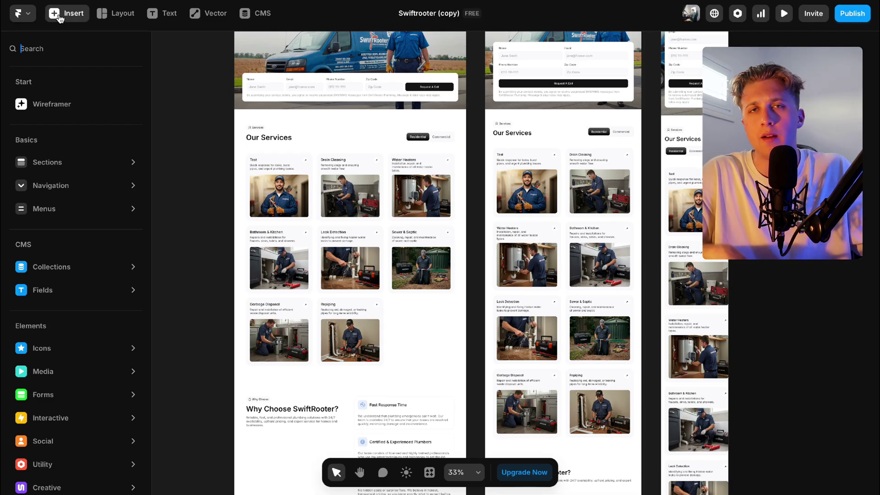
click(28, 22)
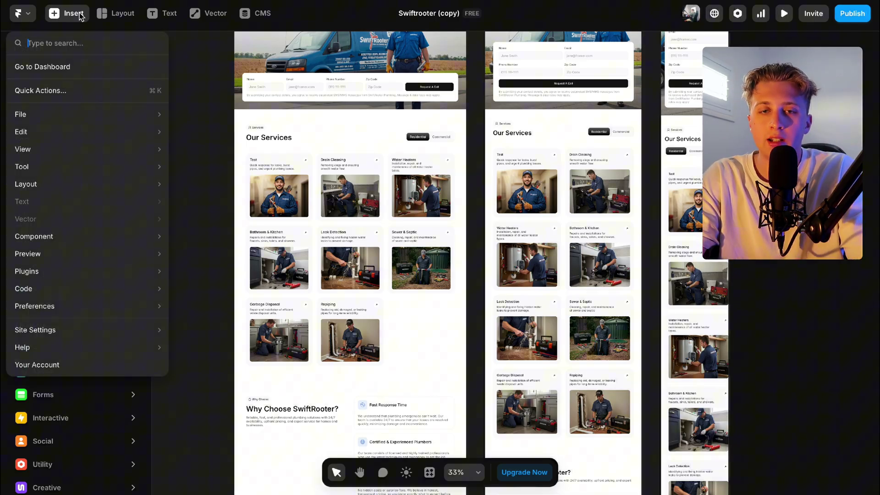
click(78, 22)
Search the element library for 'vimeo', 'tool' and 'youtu', then browse Media and Icons.
text(vim)
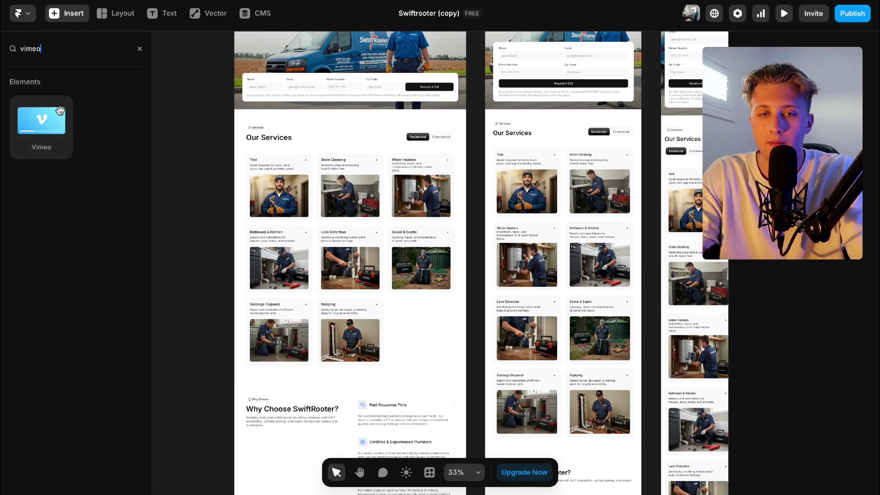
text(eo)
click(140, 50)
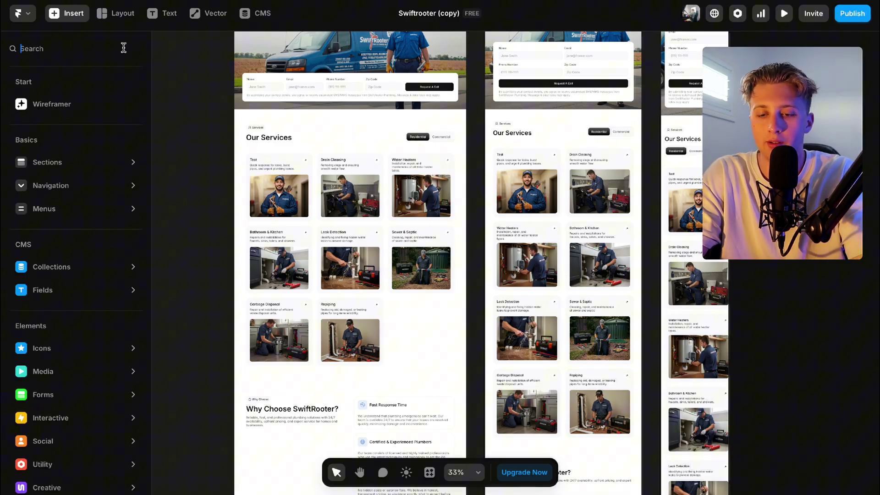
text(tool)
click(140, 49)
text(youtube)
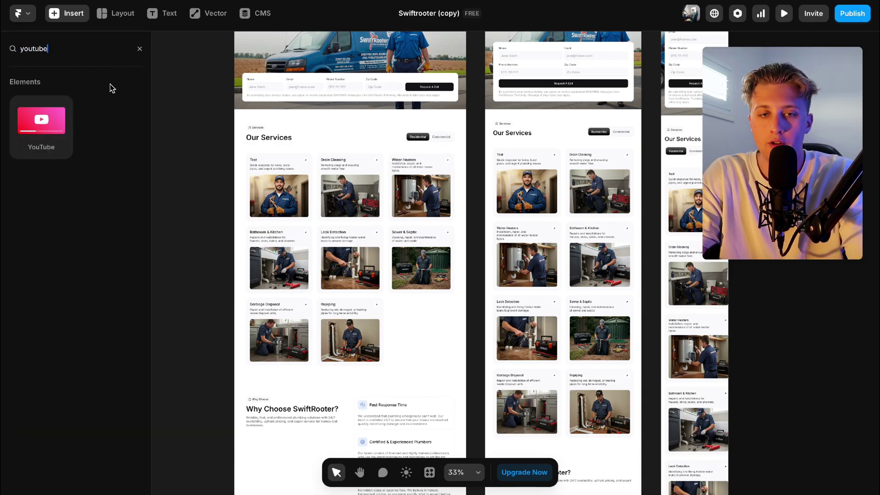
click(140, 48)
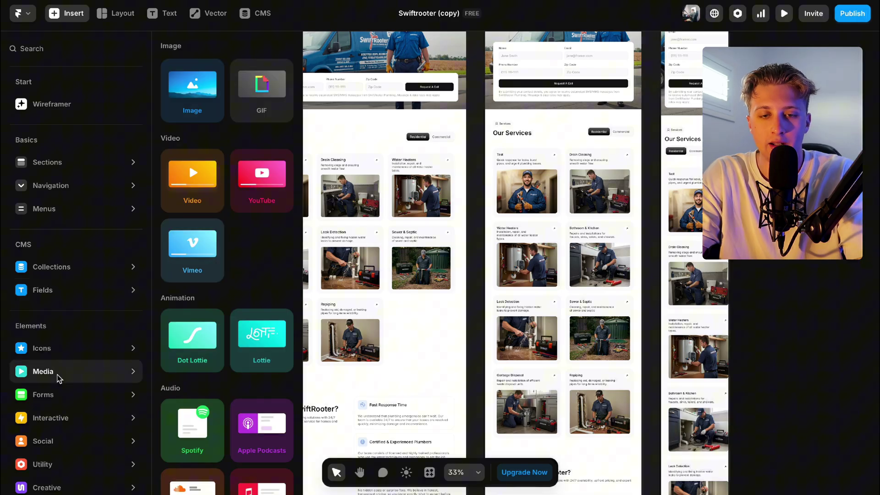
mouse_move(64, 457)
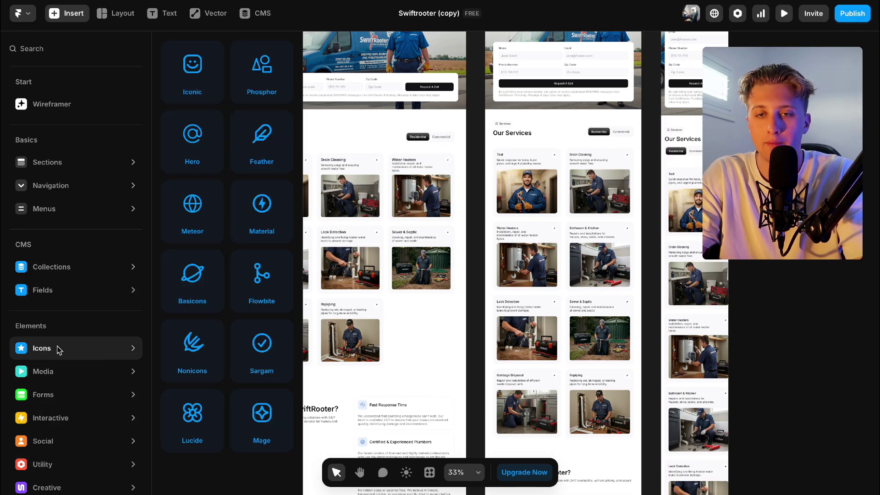
mouse_move(55, 376)
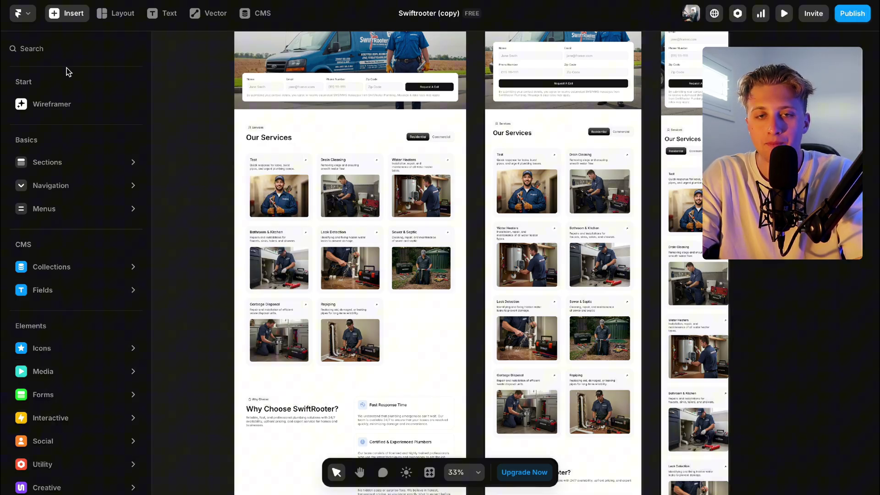
click(67, 51)
Drop a Vimeo video from the 'vime' search into the Services section, then undo it.
text(vimeo)
drag(35, 116, 326, 125)
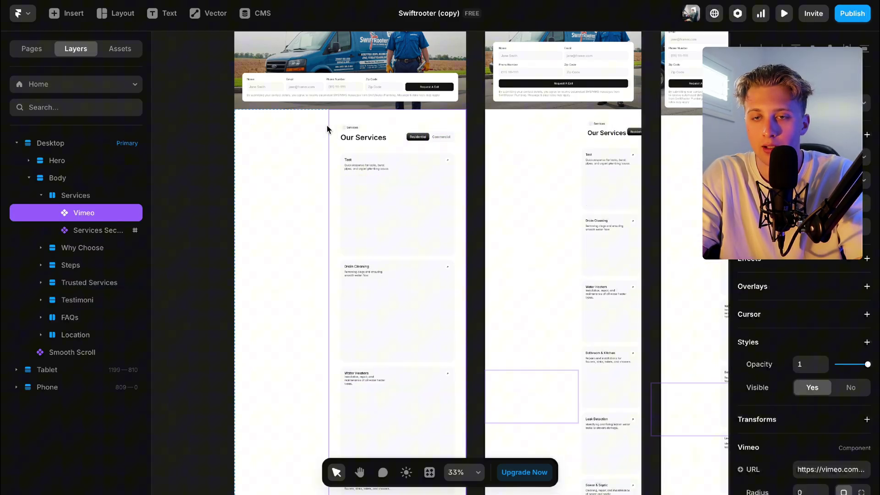
key(ctrl+z)
Duplicate the Steps section.
scroll(401, 204, down, 3)
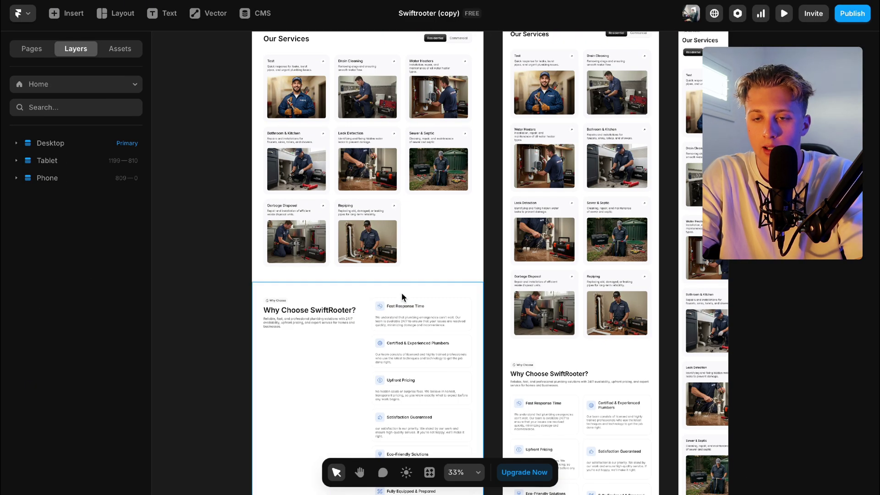
click(372, 242)
scroll(370, 241, down, 4)
scroll(370, 240, down, 3)
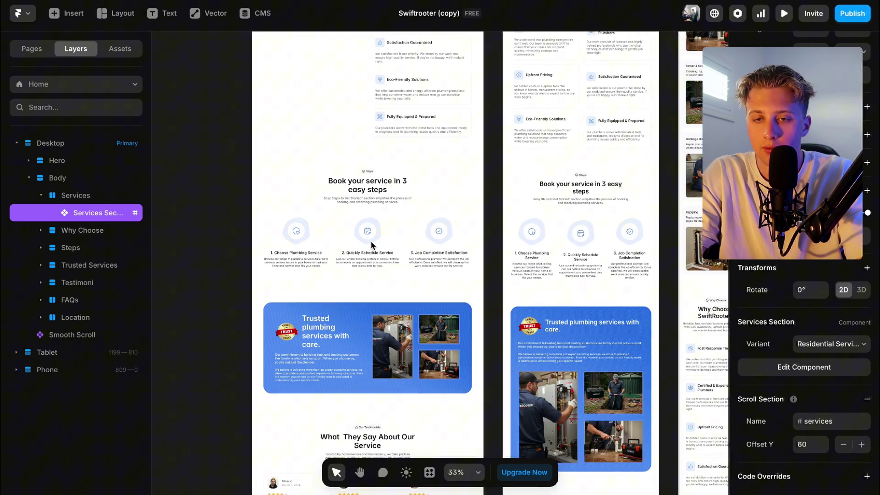
click(350, 278)
key(ctrl+d)
Delete the copy's Section Heading and Steps Container, leaving an empty section.
scroll(328, 278, down, 2)
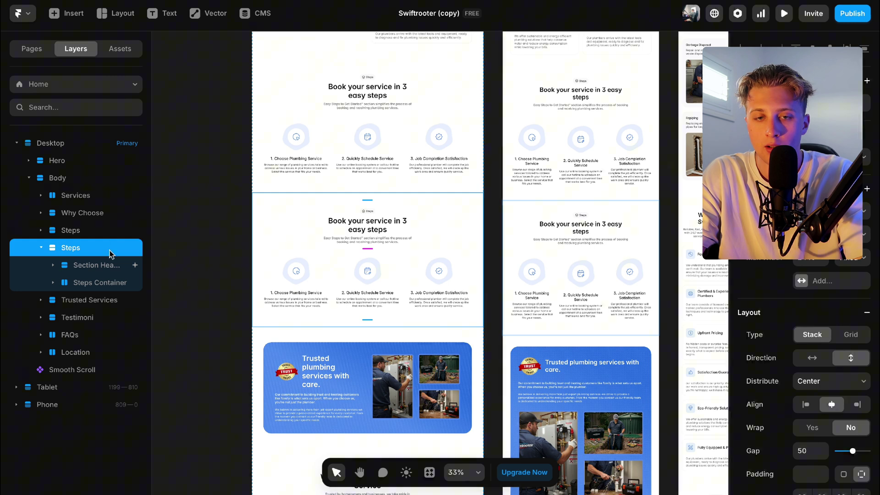
click(96, 265)
key(Delete)
click(83, 266)
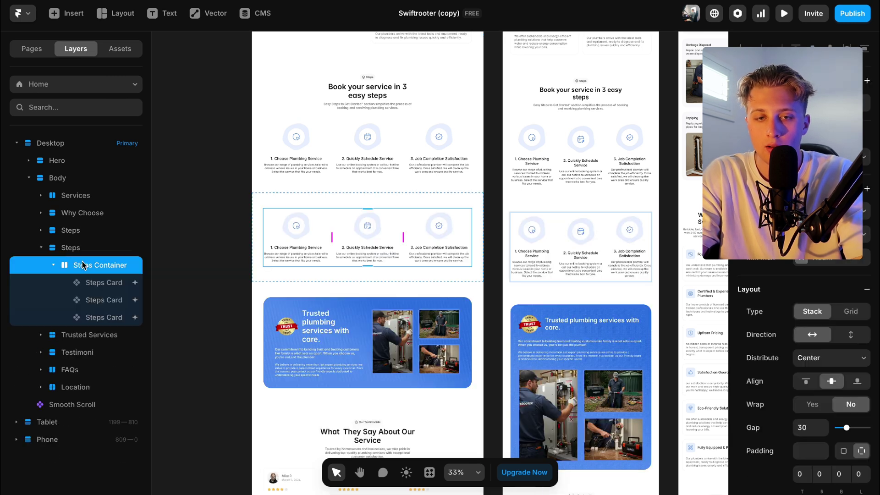
key(Delete)
click(76, 249)
Place a Vimeo video into the empty Steps section copy and enlarge it to fill.
click(54, 13)
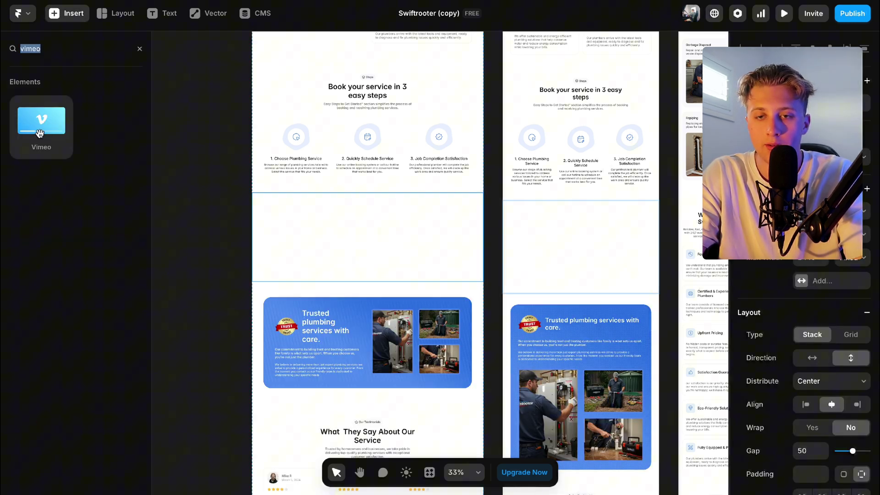
drag(40, 133, 365, 236)
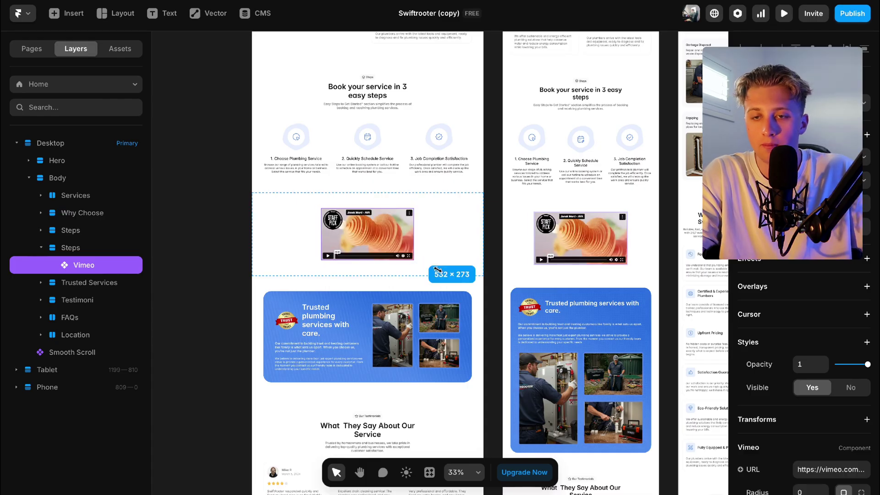
drag(437, 270, 509, 309)
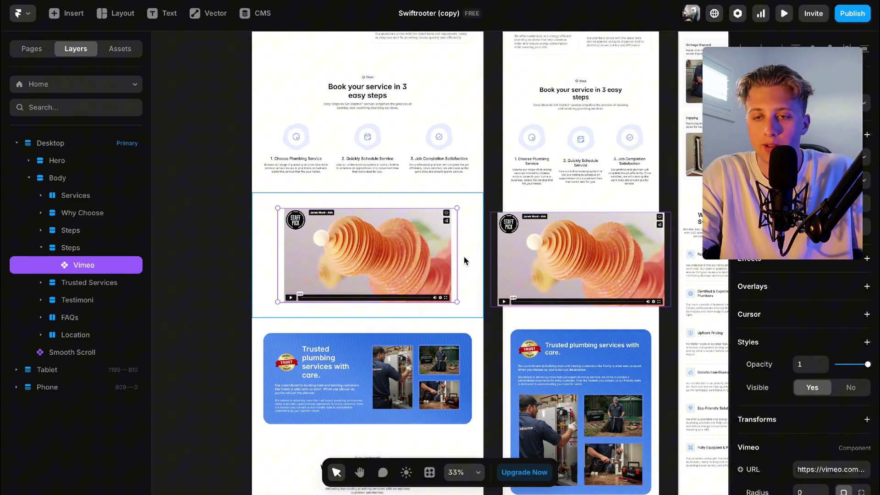
Set the Vimeo video's Autoplay, Loop and Mute to Yes and Controls to Show.
scroll(806, 390, down, 3)
click(826, 343)
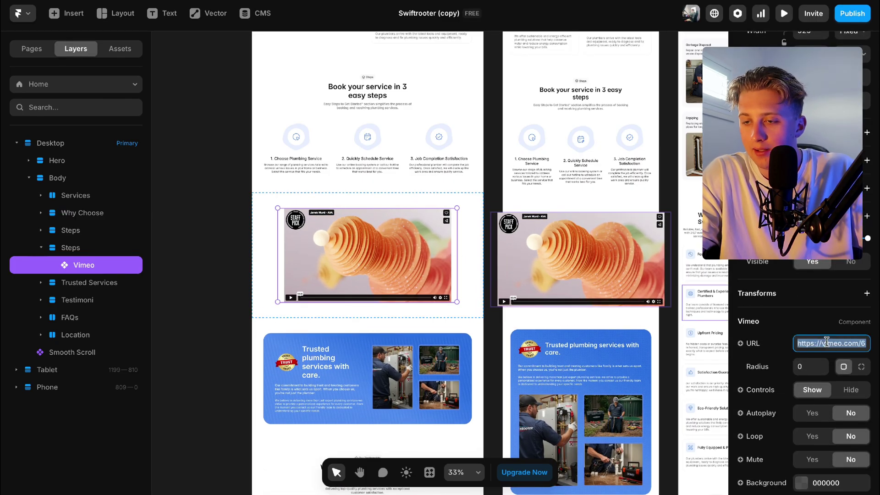
scroll(847, 478, down, 1)
click(815, 372)
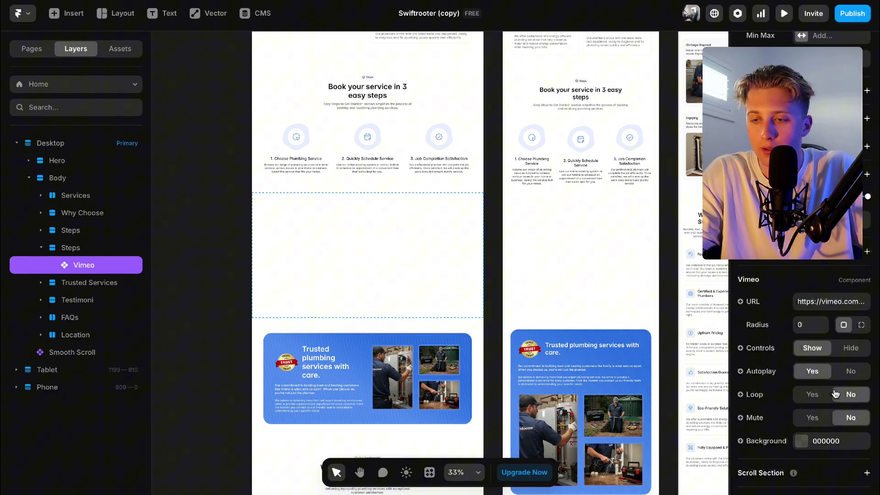
click(812, 394)
click(812, 418)
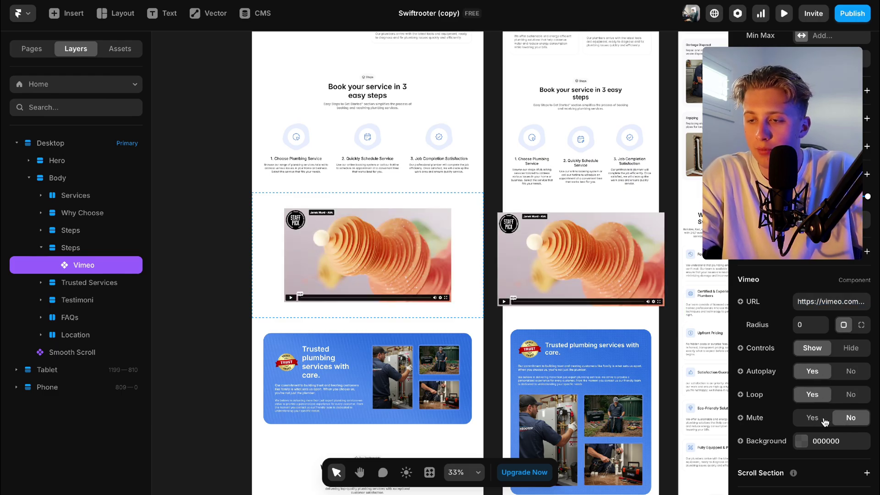
click(850, 349)
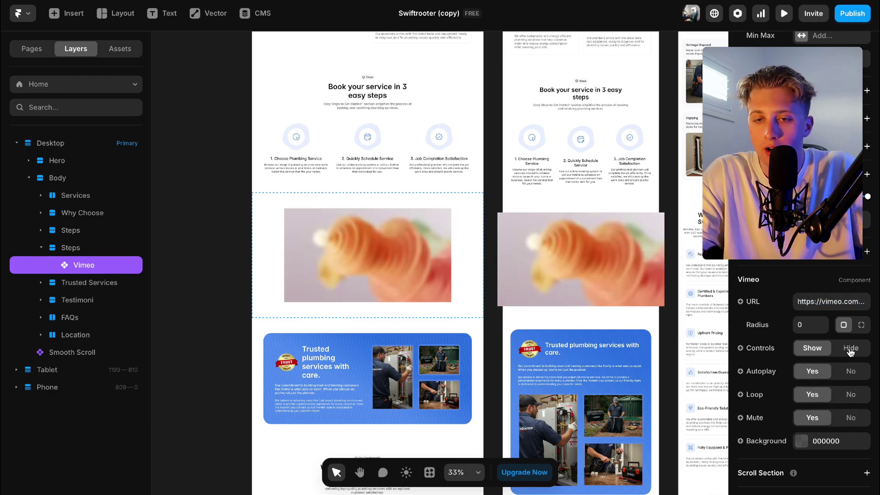
click(812, 349)
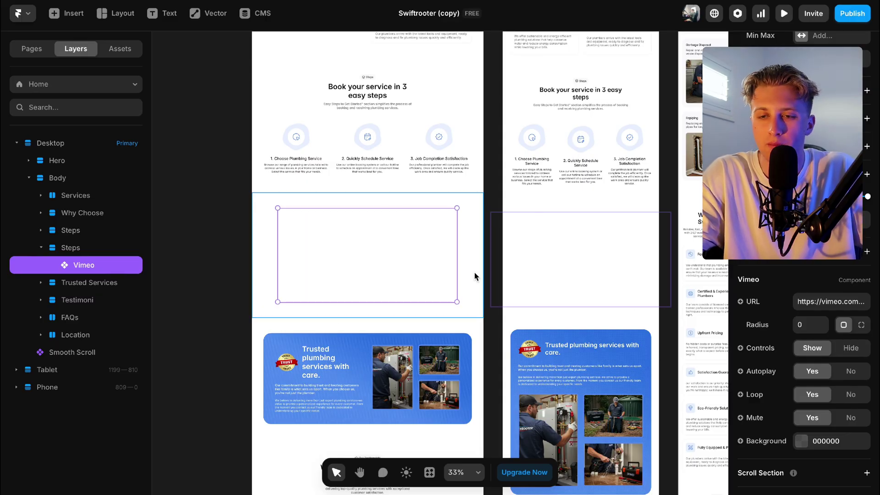
click(494, 171)
Shrink the phone layout's Vimeo video to fit its column and check the tablet video.
scroll(494, 173, right, 5)
scroll(494, 173, down, 1)
scroll(494, 174, right, 3)
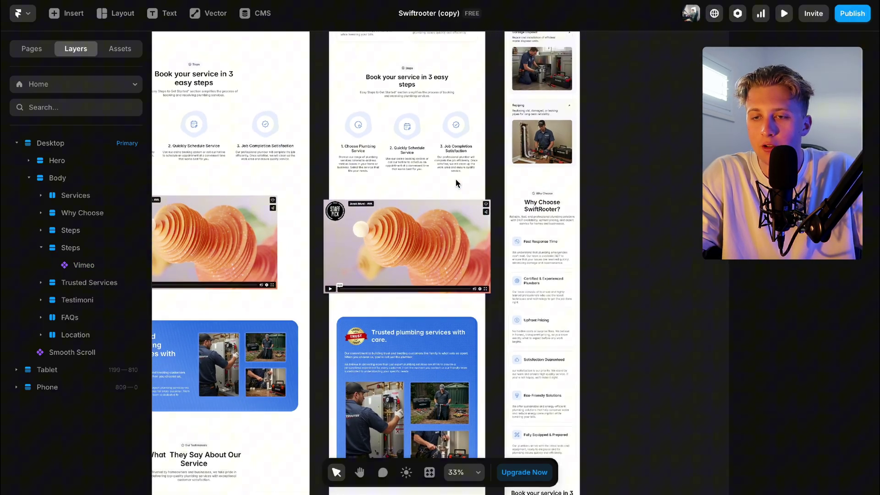
scroll(455, 179, down, 10)
click(574, 271)
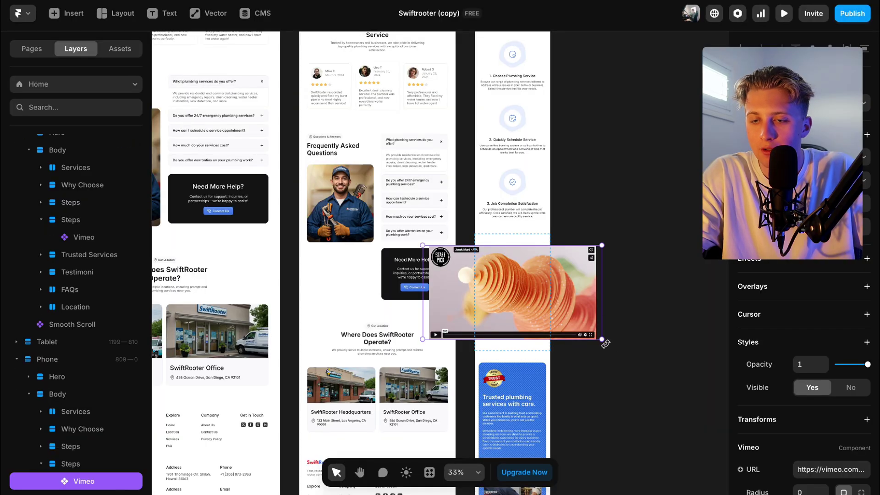
drag(600, 340, 527, 316)
scroll(605, 276, up, 10)
scroll(604, 276, left, 3)
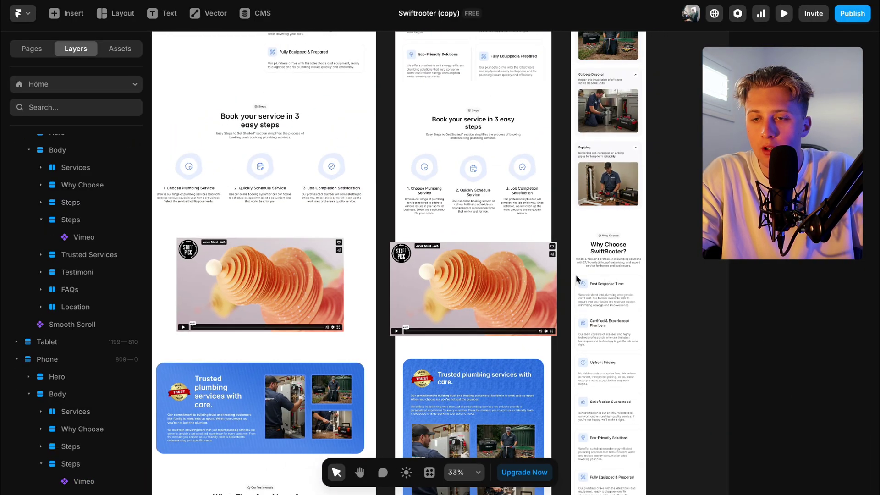
click(558, 320)
click(570, 346)
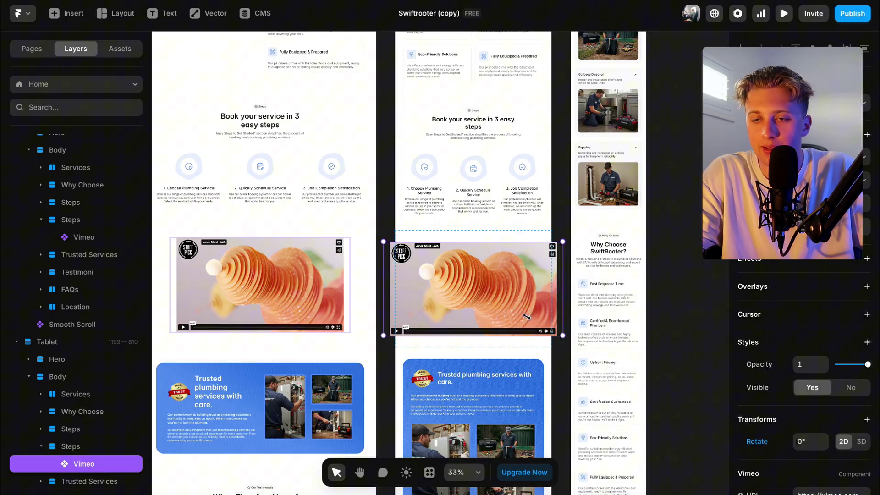
click(652, 261)
scroll(653, 262, down, 5)
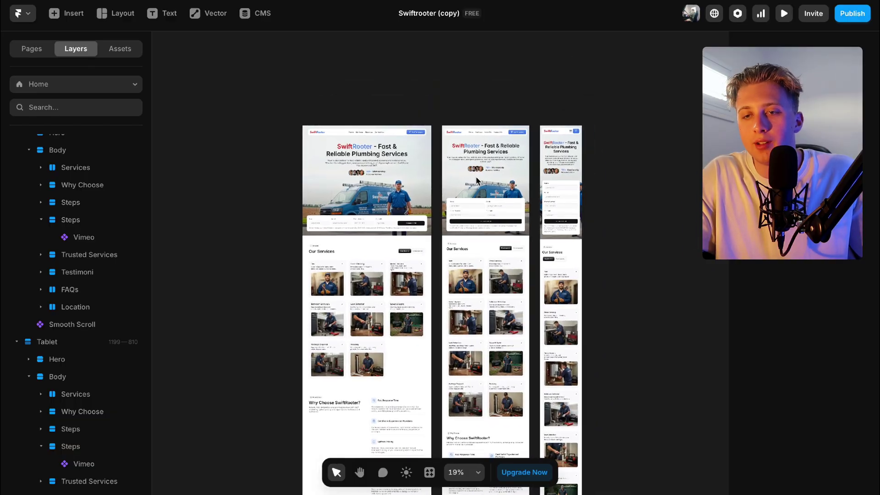
scroll(477, 180, up, 10)
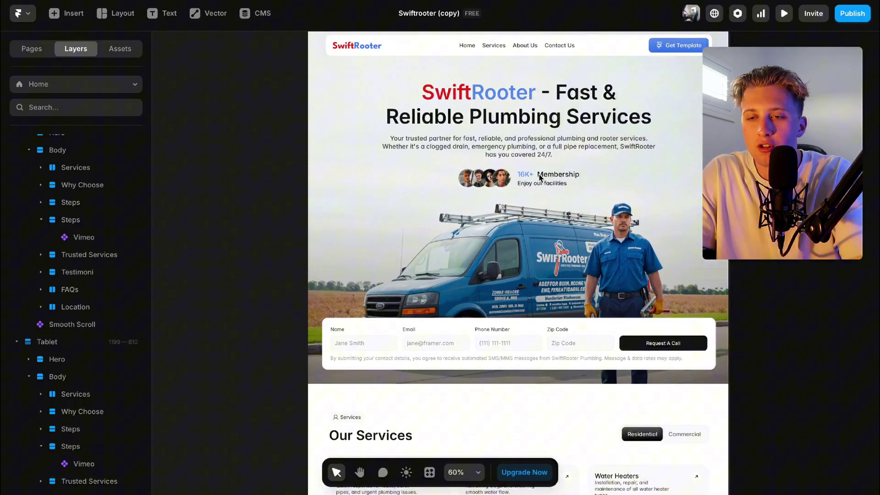
scroll(539, 178, up, 6)
click(526, 193)
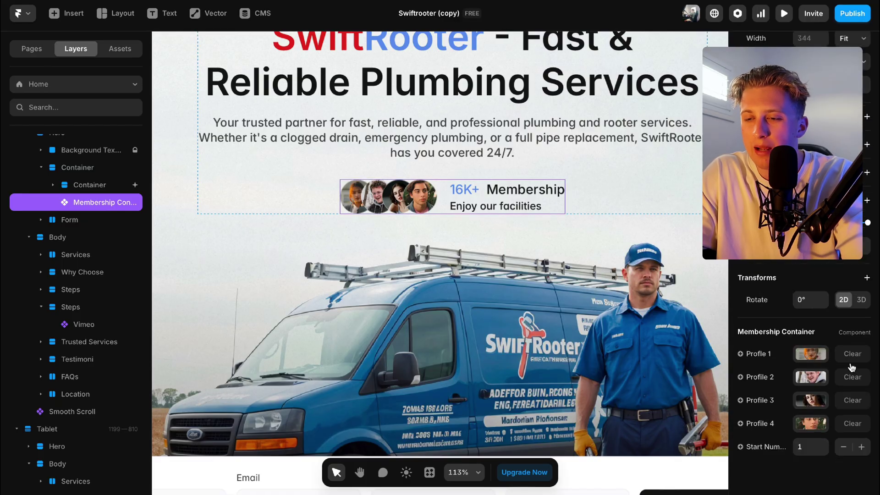
scroll(851, 366, down, 3)
scroll(543, 182, down, 4)
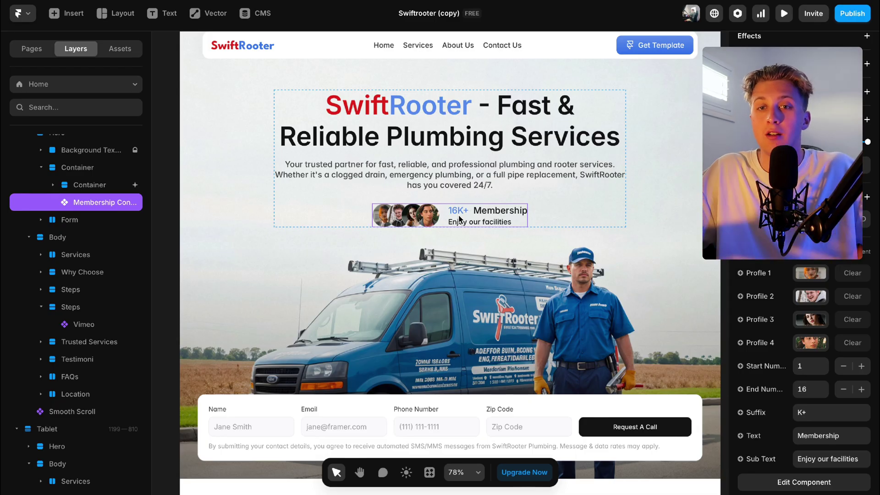
scroll(541, 235, down, 3)
scroll(541, 234, down, 5)
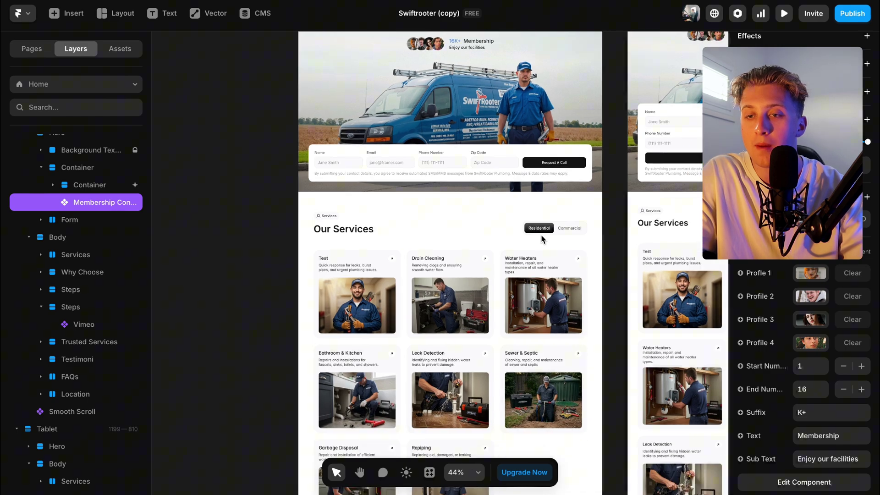
scroll(546, 144, up, 5)
scroll(564, 386, down, 5)
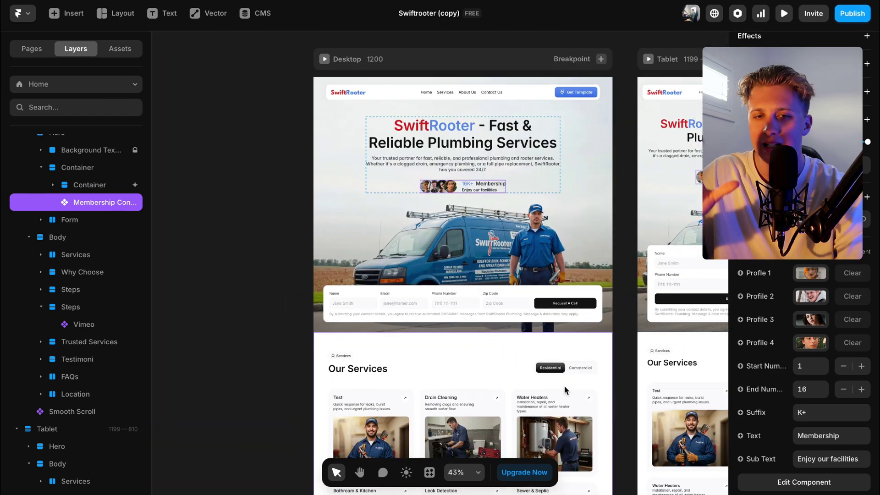
scroll(564, 385, down, 10)
scroll(563, 385, right, 3)
click(511, 294)
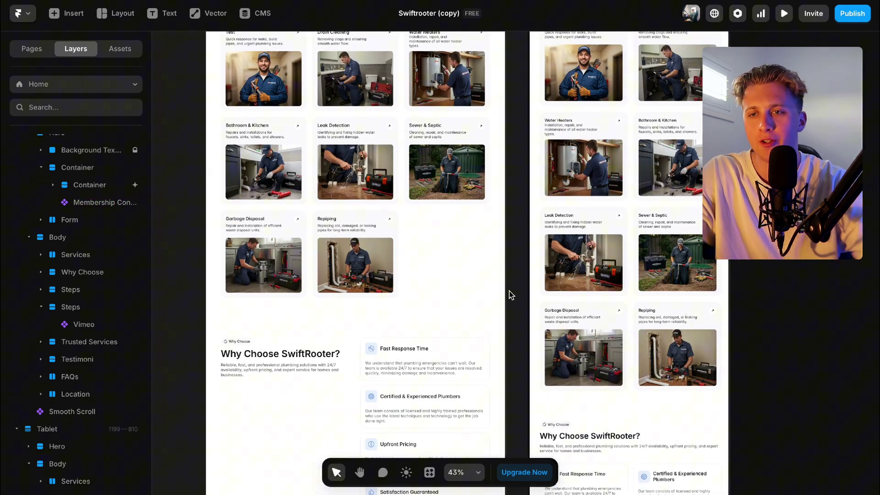
scroll(510, 294, down, 12)
scroll(511, 294, right, 1)
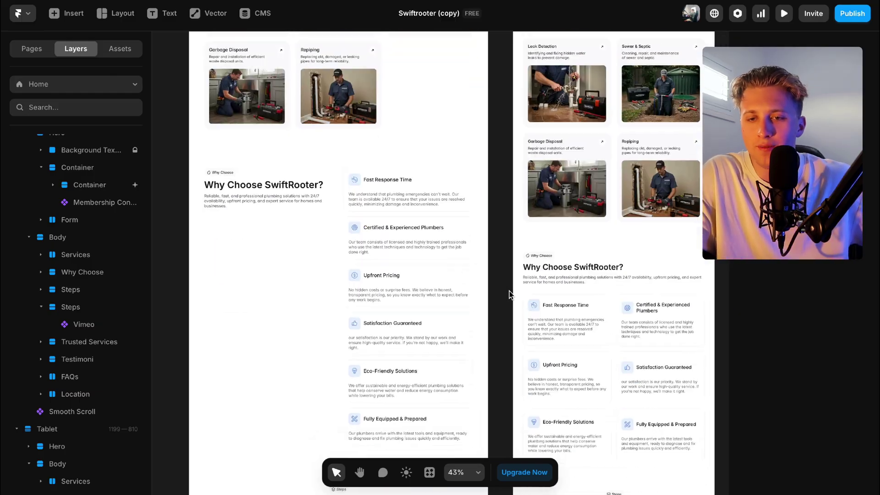
scroll(508, 289, up, 2)
scroll(509, 290, left, 1)
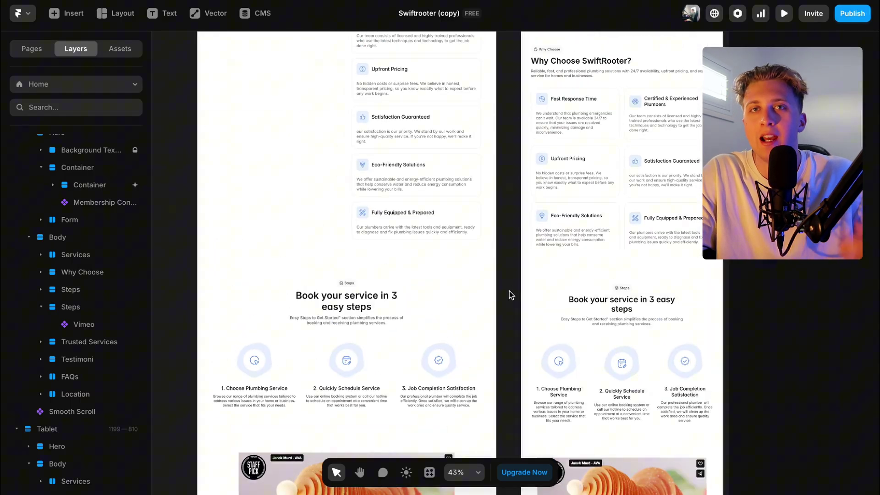
scroll(509, 290, down, 8)
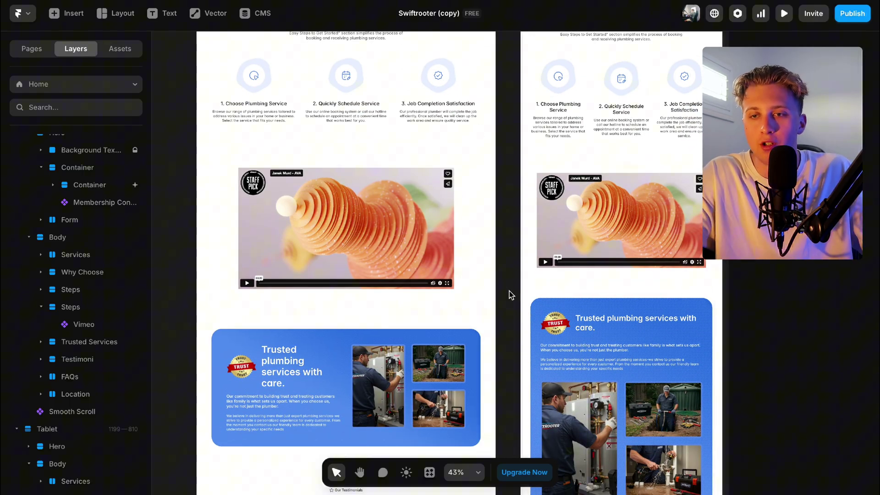
click(419, 243)
scroll(804, 367, down, 1)
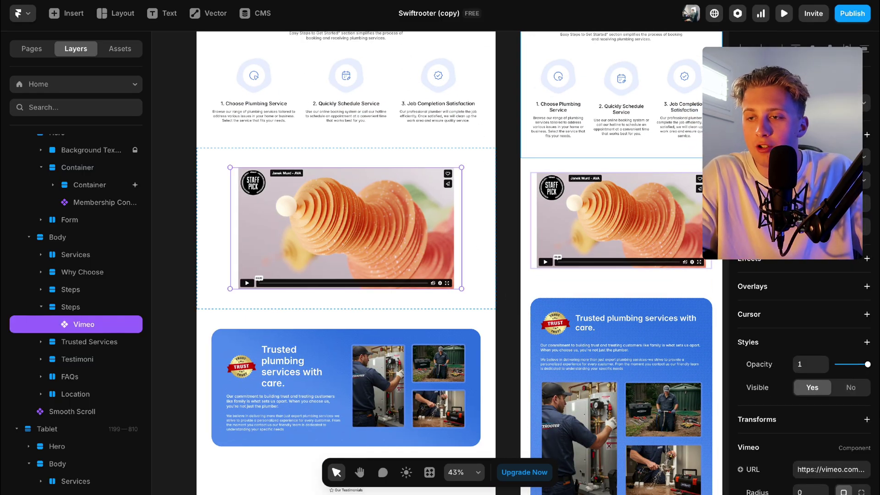
scroll(829, 367, down, 5)
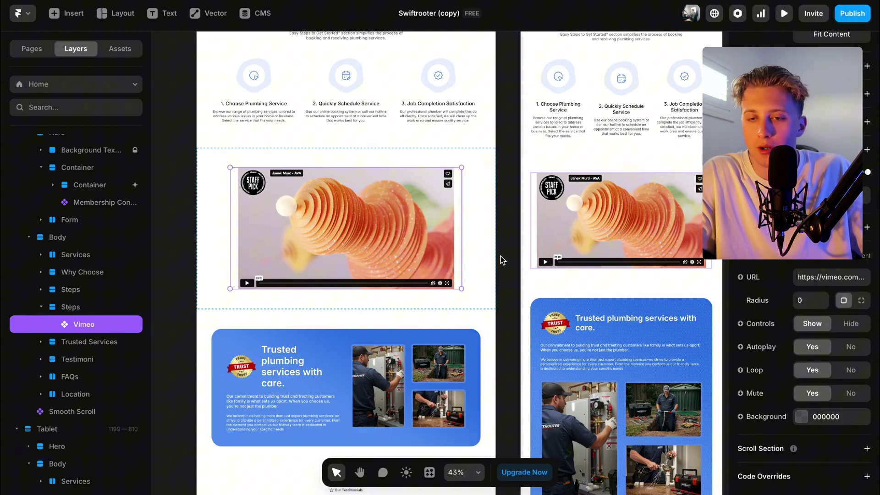
click(502, 115)
right_click(503, 115)
click(507, 152)
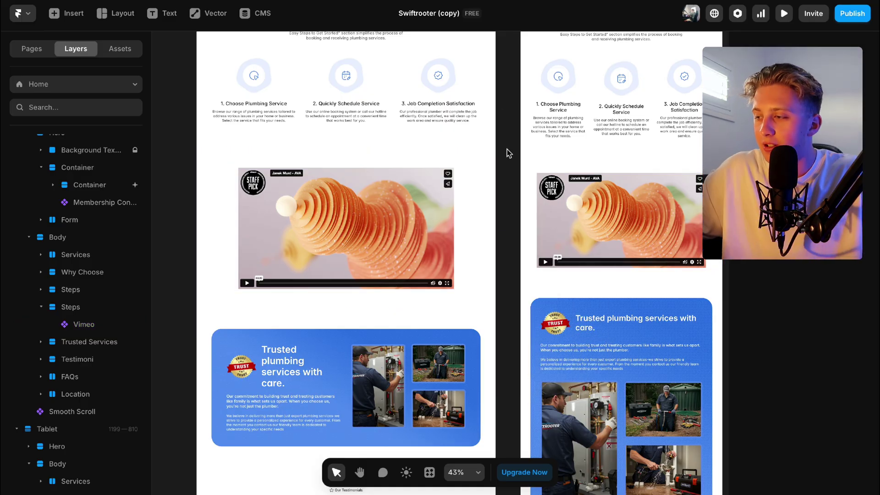
scroll(507, 152, up, 15)
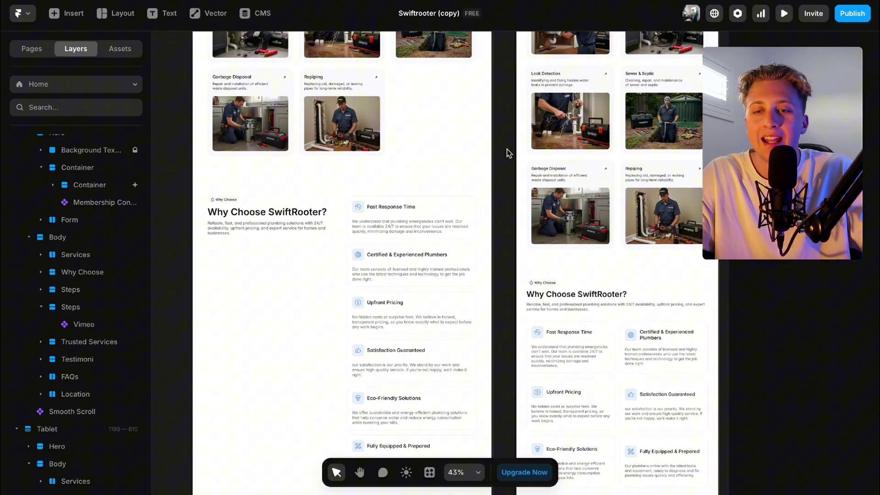
scroll(506, 153, left, 2)
scroll(507, 153, up, 1)
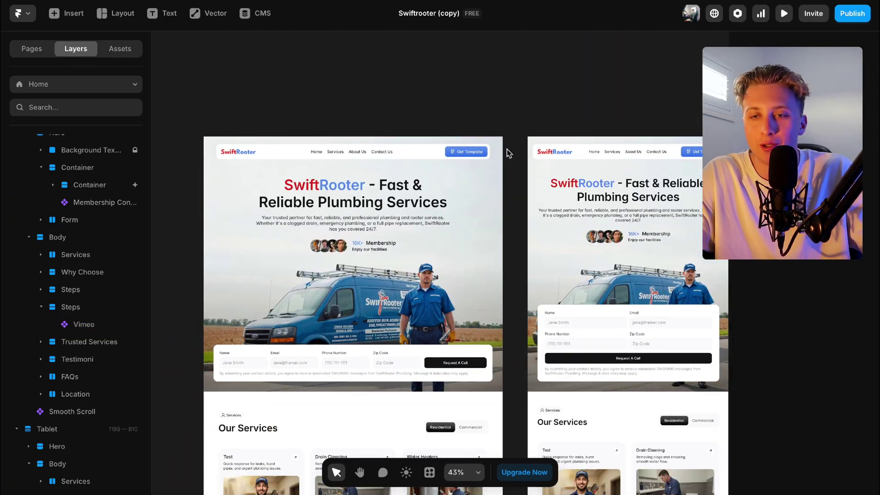
Open the Home page's shared layout template and its navigation bar component for editing.
scroll(317, 152, up, 3)
click(321, 151)
scroll(339, 151, down, 3)
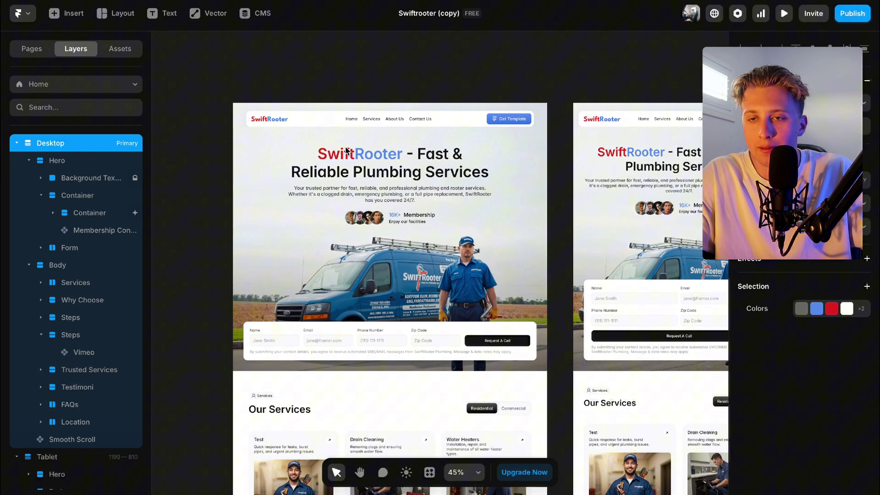
scroll(347, 151, down, 2)
click(41, 51)
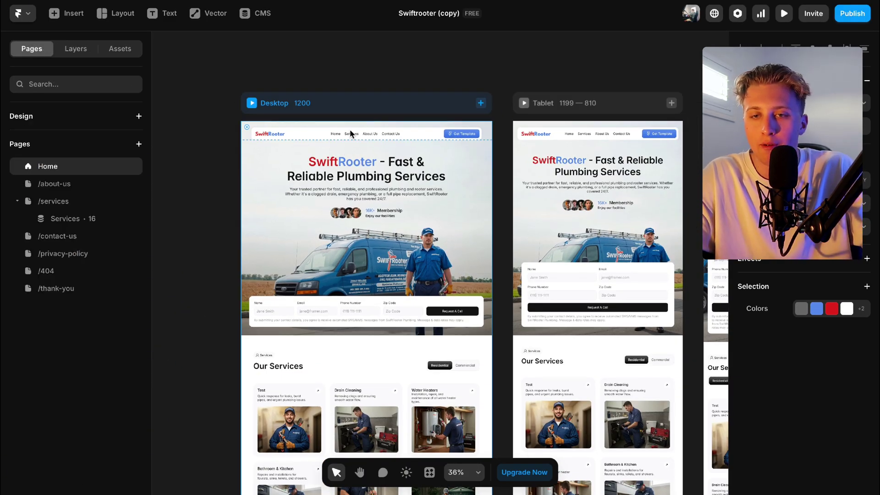
scroll(352, 129, up, 3)
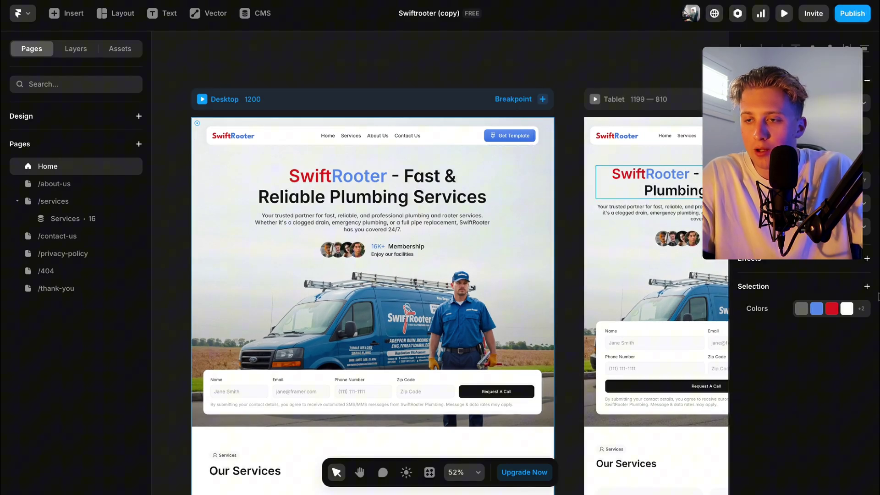
double_click(429, 136)
scroll(397, 98, down, 2)
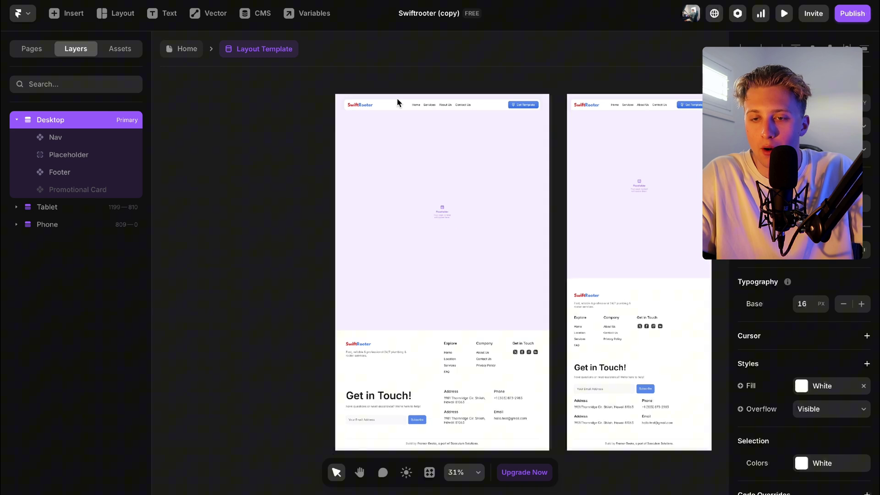
double_click(387, 104)
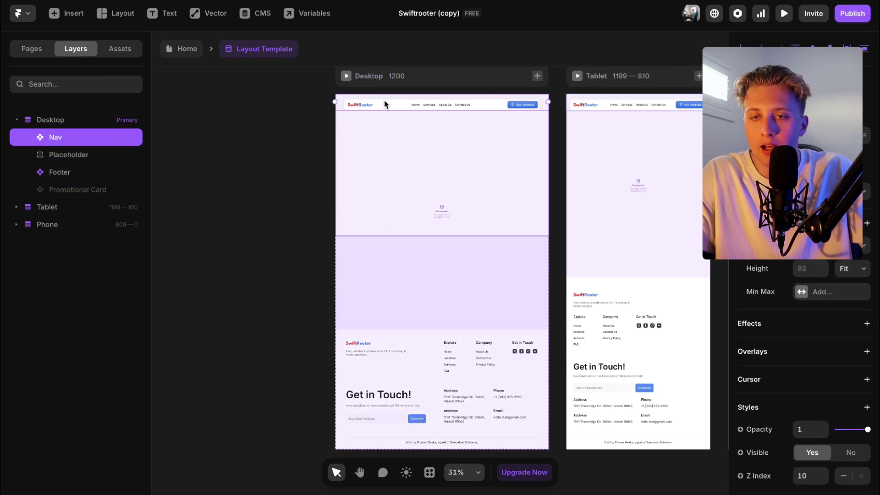
Rename the nav bar's Services link page name to 'test'.
click(397, 248)
mouse_move(397, 248)
mouse_down()
mouse_move(387, 247)
mouse_move(403, 249)
mouse_up()
scroll(837, 280, down, 5)
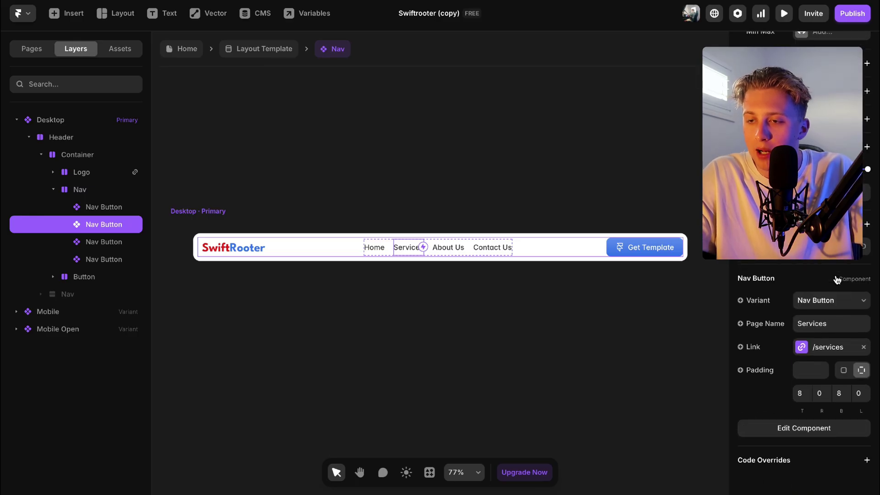
click(863, 368)
click(838, 369)
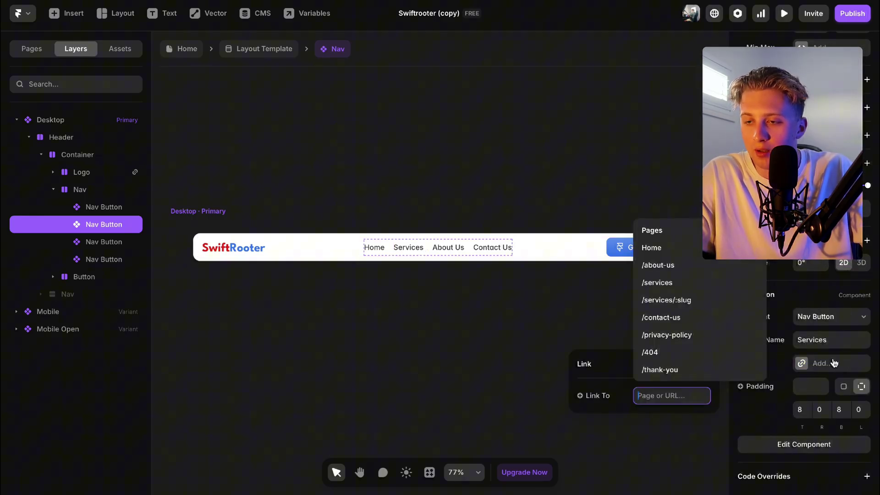
click(834, 363)
click(823, 340)
text(tes)
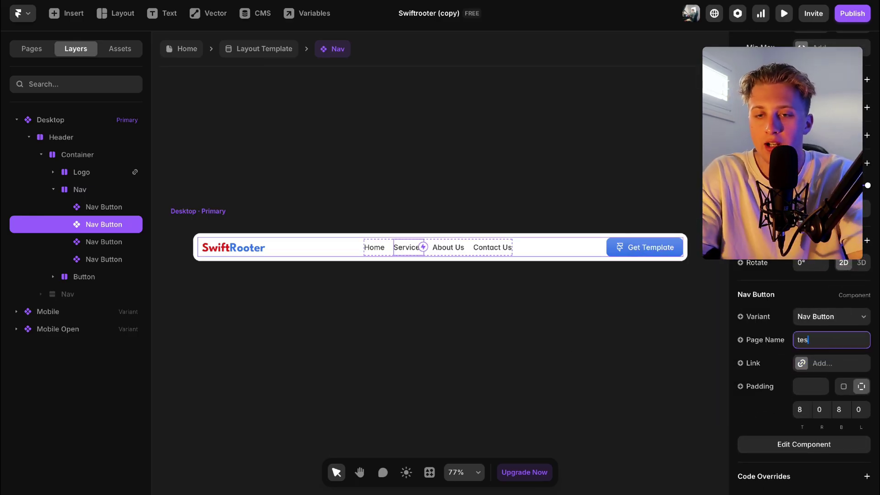
text(t)
Enter the Footer component and select the page name of its Home link.
click(649, 249)
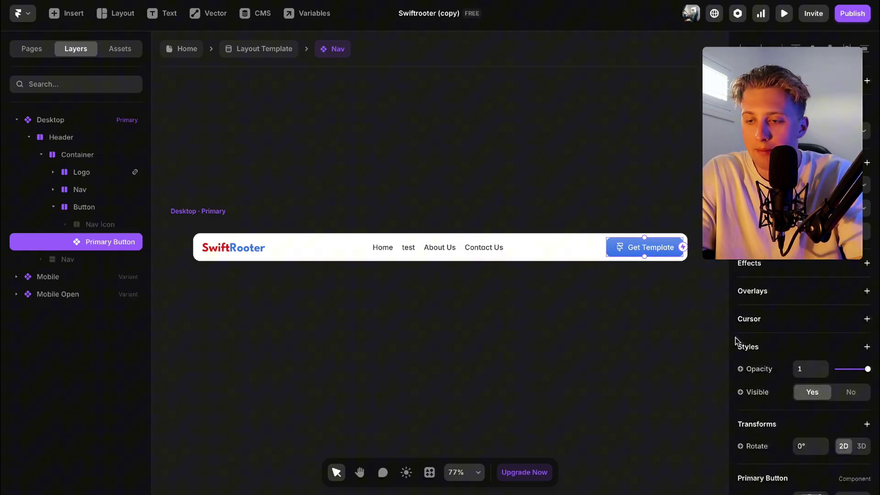
click(238, 249)
scroll(801, 406, down, 3)
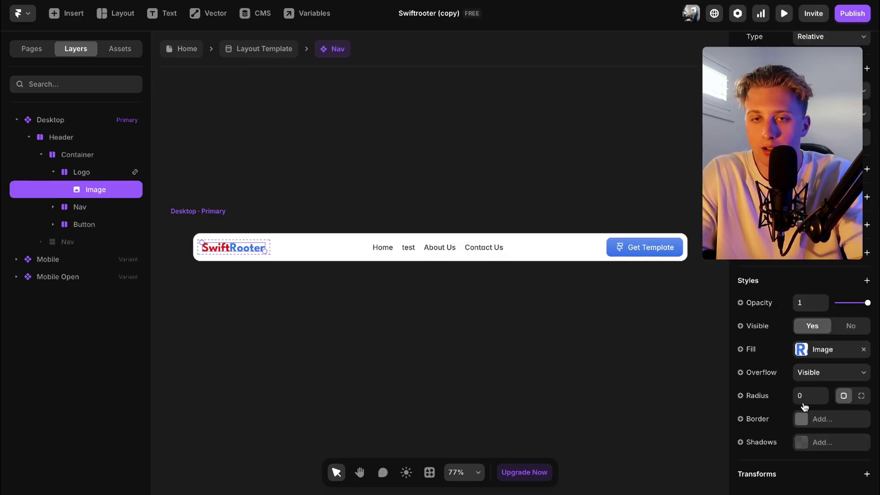
scroll(801, 406, up, 3)
click(254, 49)
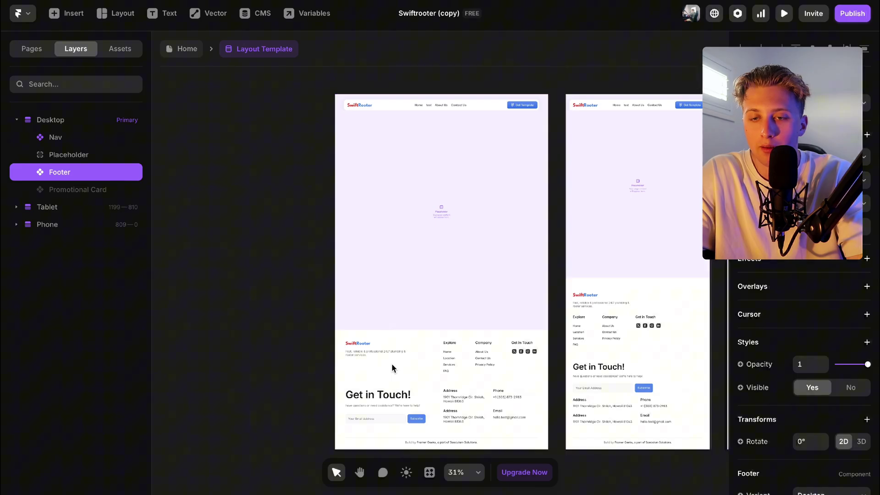
double_click(392, 367)
click(435, 193)
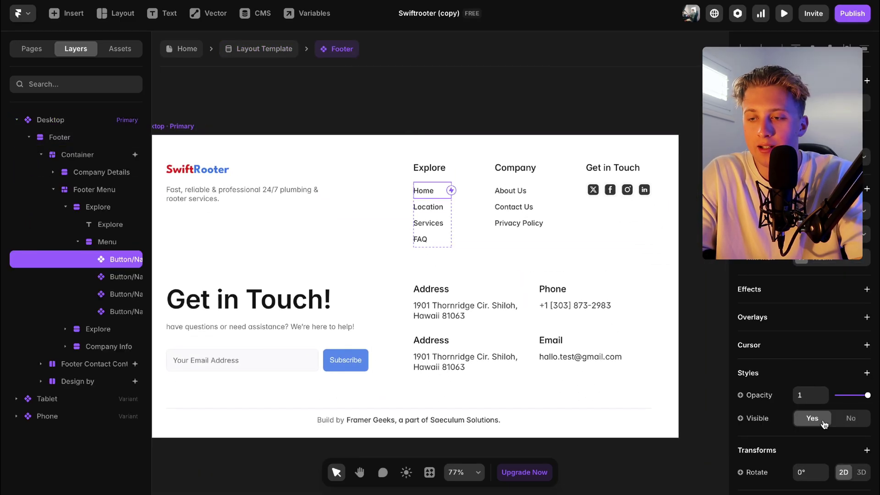
click(821, 339)
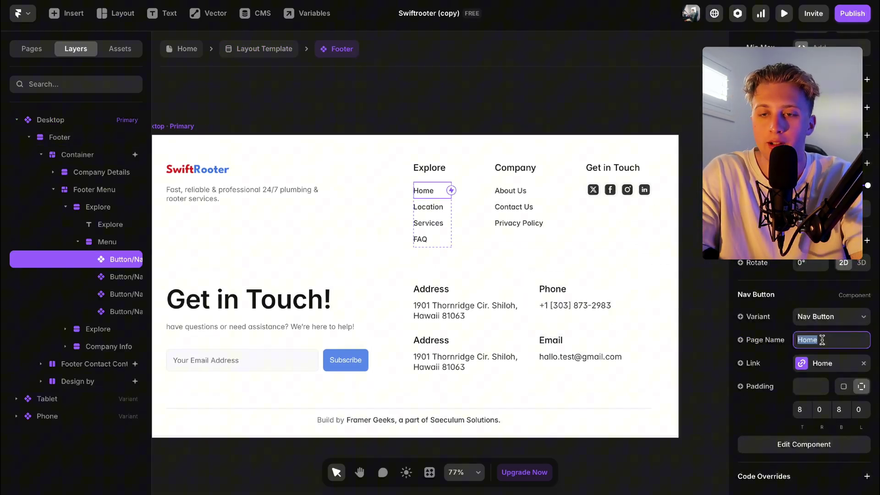
Name the footer link 'test', exit the footer, and check the about-us page footer.
text(test)
click(168, 49)
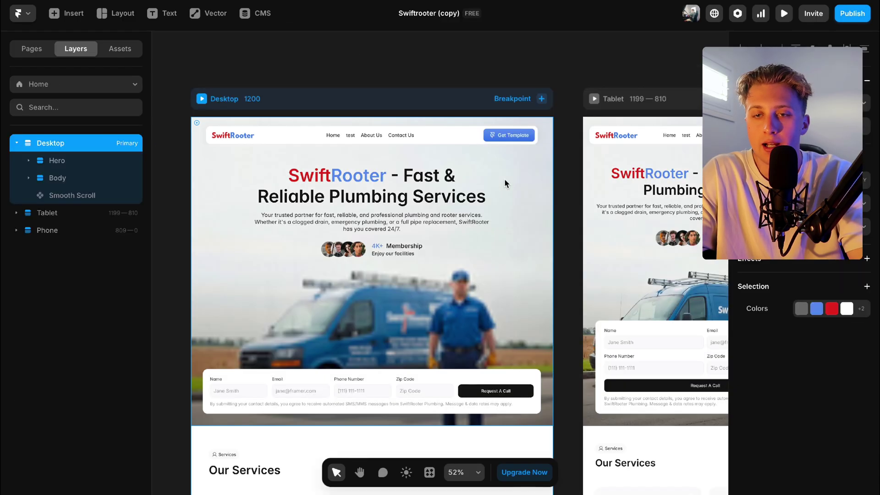
scroll(380, 144, up, 5)
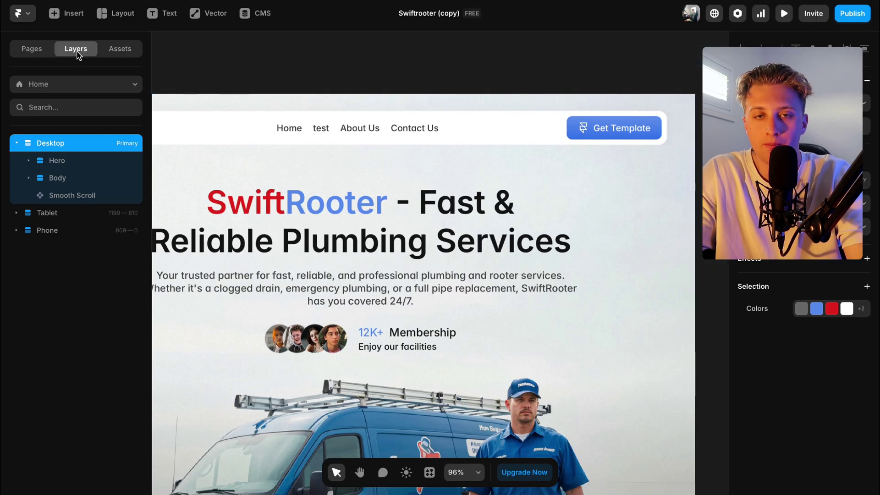
click(32, 48)
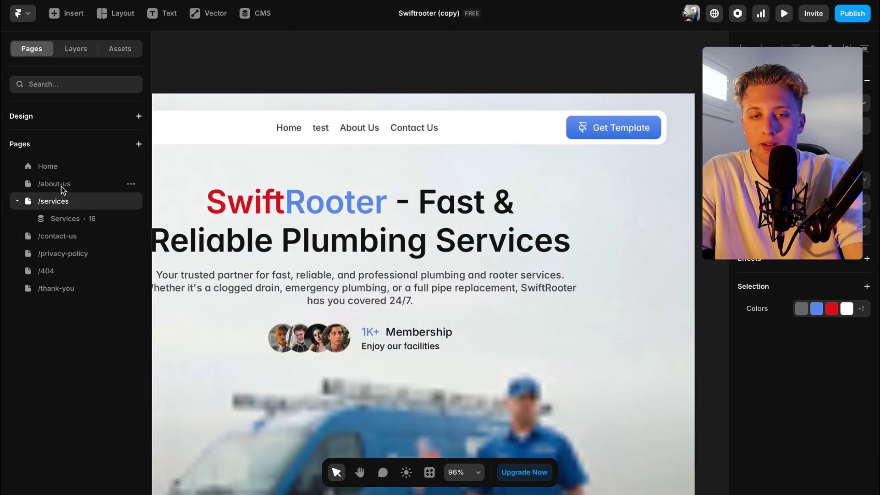
click(64, 185)
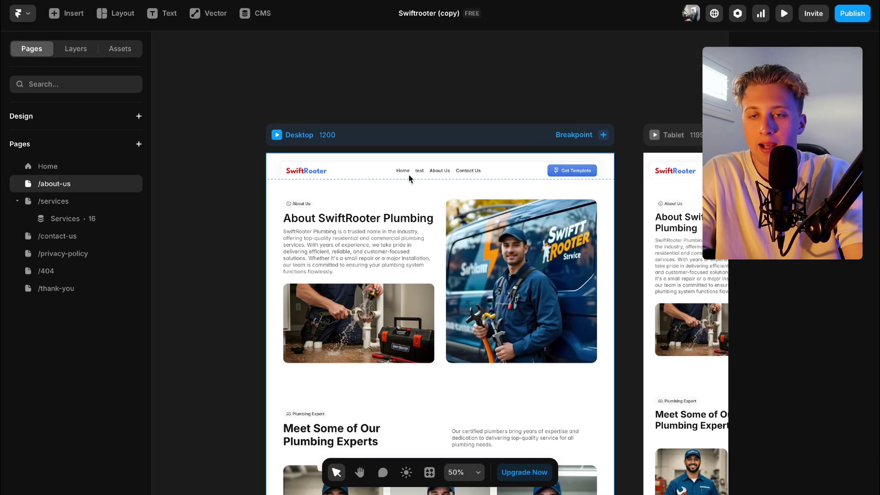
scroll(416, 172, down, 10)
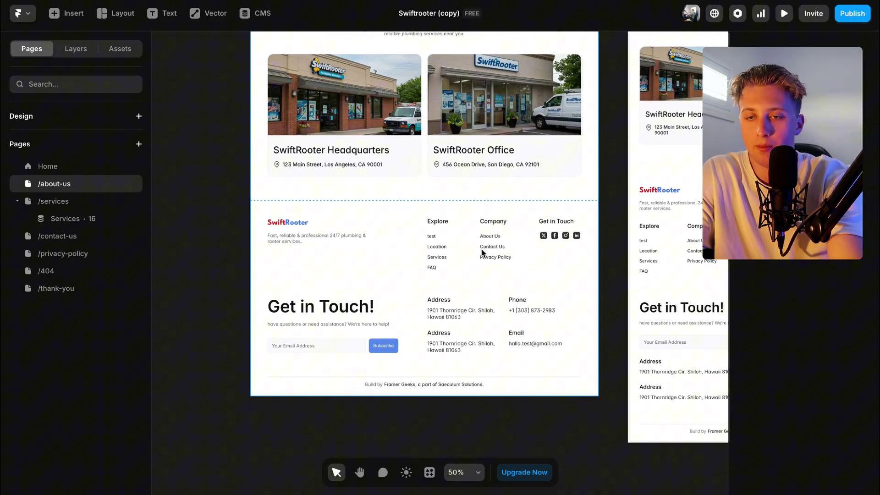
scroll(411, 236, up, 3)
scroll(405, 232, down, 5)
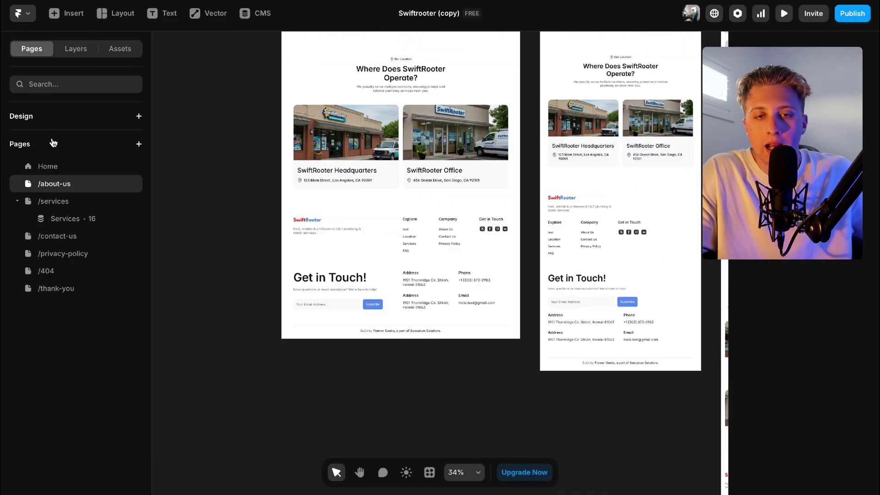
Return to the Home page and scroll through it.
click(48, 166)
scroll(557, 315, down, 5)
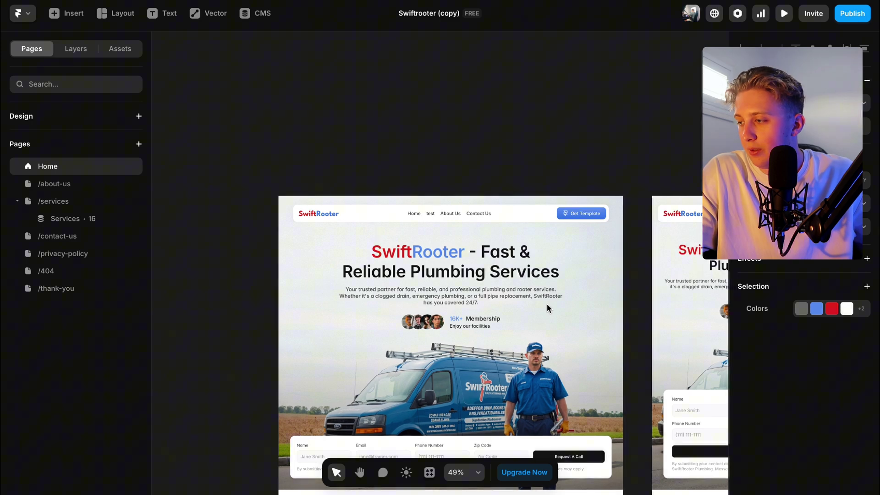
scroll(547, 304, down, 2)
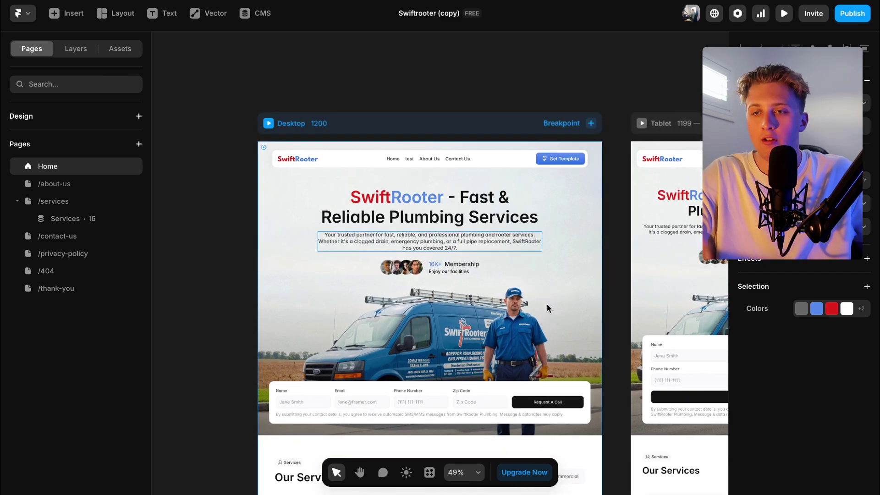
scroll(620, 185, down, 3)
scroll(620, 184, right, 3)
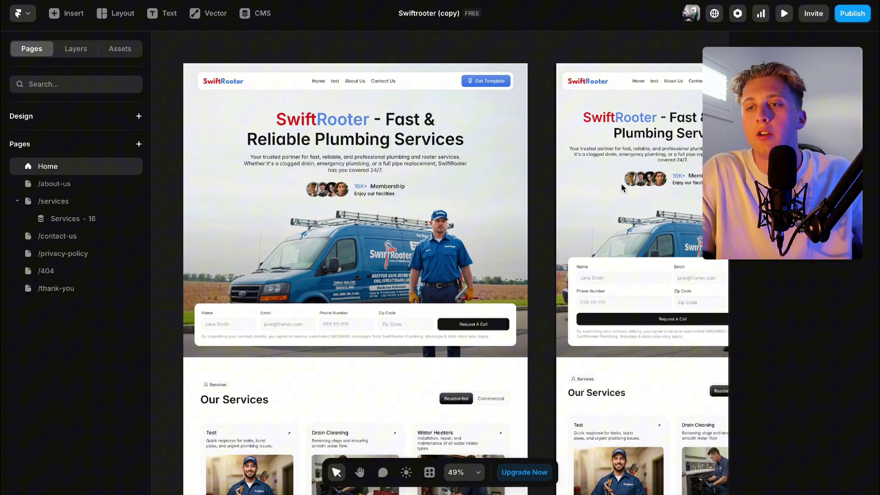
scroll(620, 183, right, 1)
Open Site Settings and replace the site title with 'Business Name'.
click(736, 15)
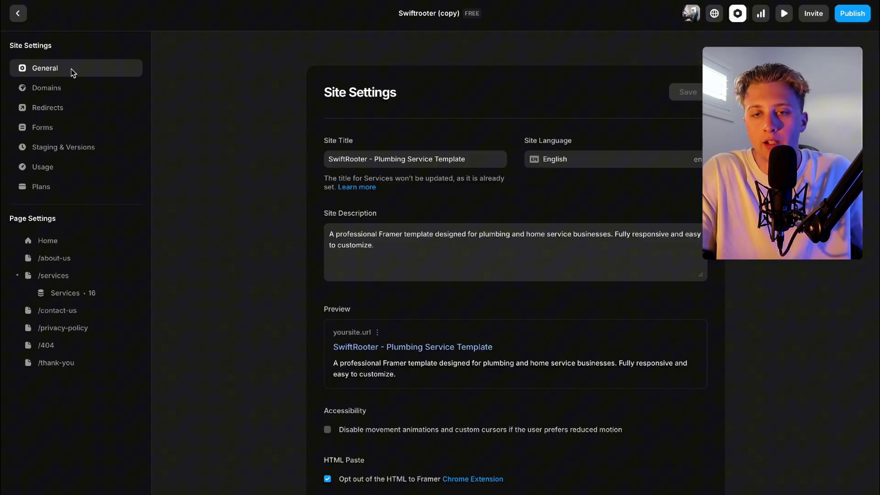
triple_click(389, 159)
text(Business Name)
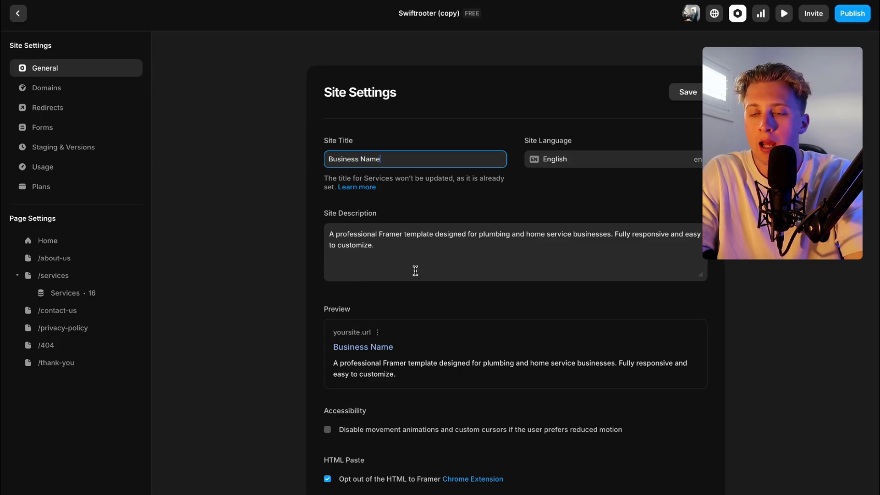
Select and deselect the site description several times, leaving it unchanged.
triple_click(436, 248)
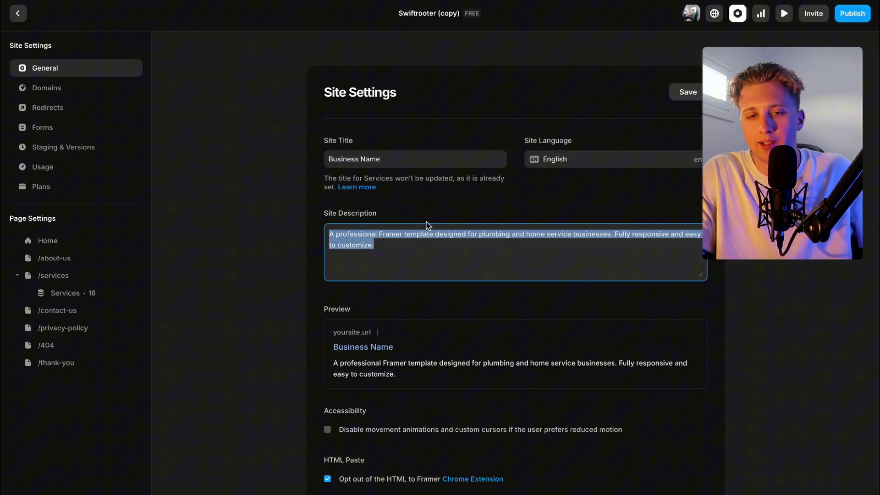
click(426, 251)
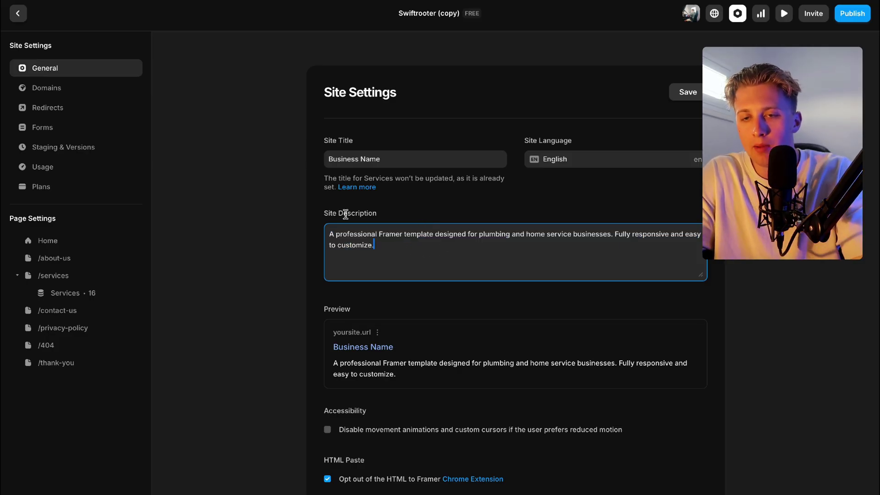
triple_click(435, 263)
click(435, 264)
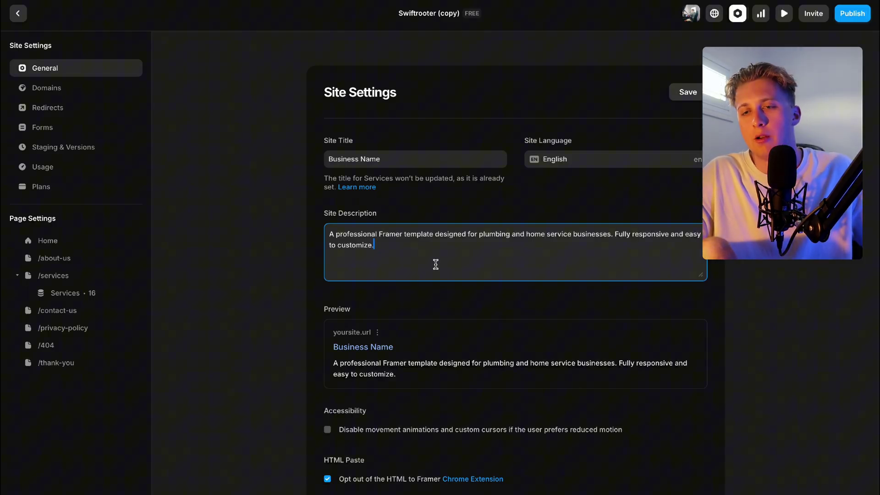
drag(435, 264, 257, 201)
click(453, 251)
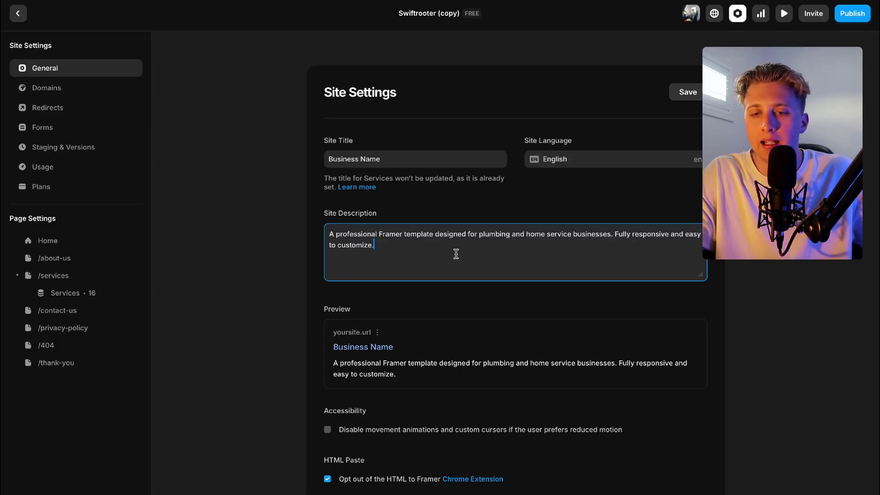
drag(446, 255, 248, 194)
click(382, 237)
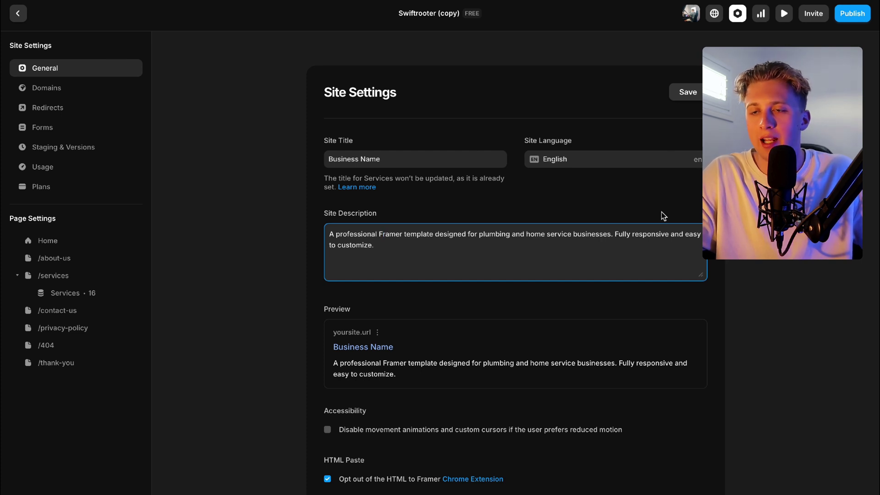
drag(528, 250, 185, 219)
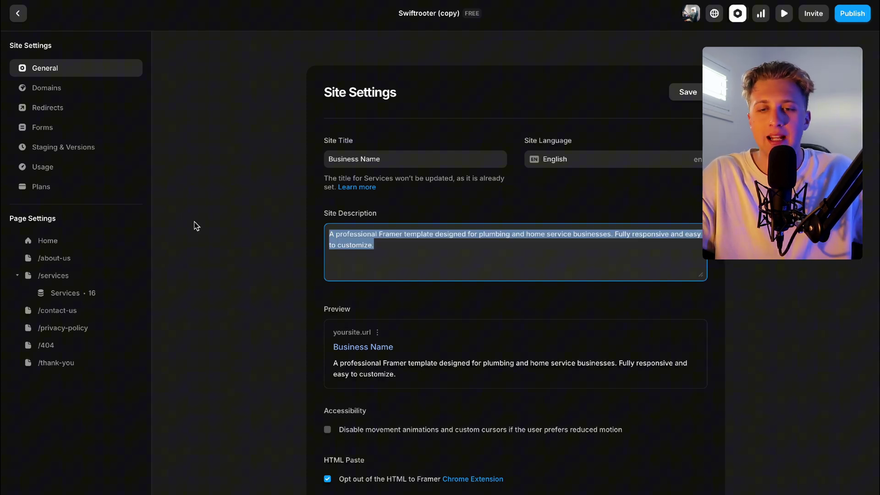
click(400, 245)
drag(402, 246, 38, 251)
key(ctrl+c)
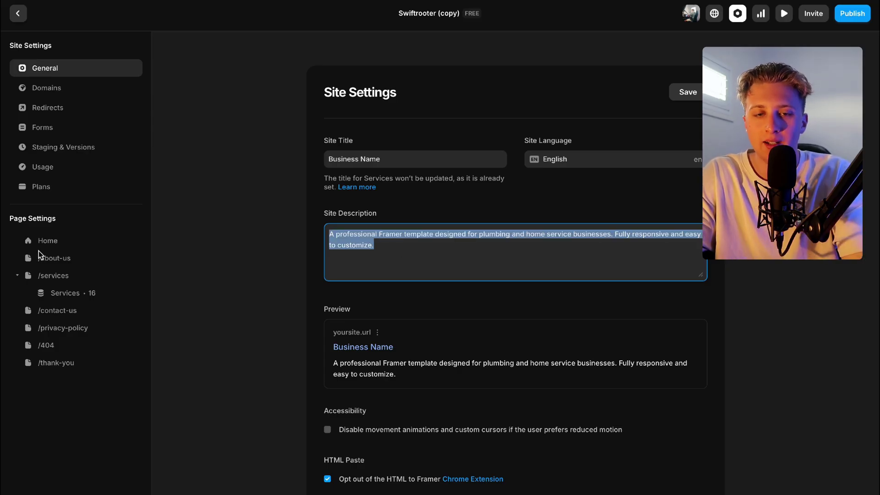
click(81, 249)
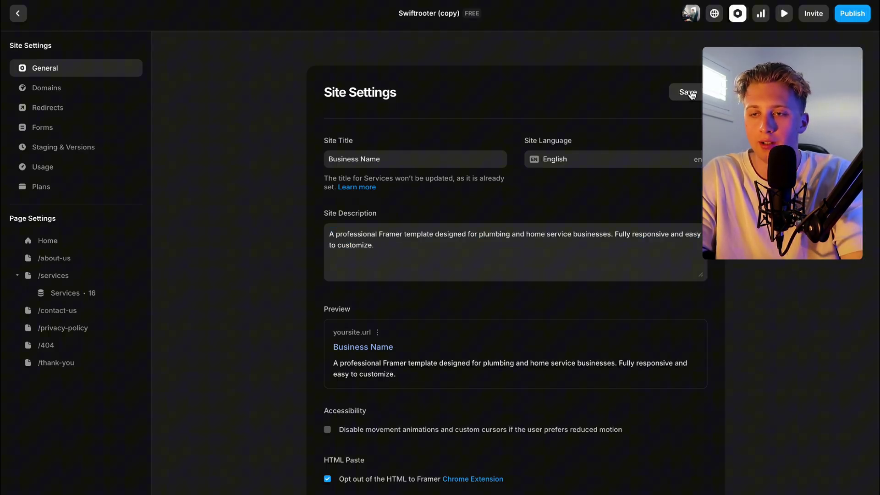
Set the about-us page title to 'ABout - Business'.
click(63, 258)
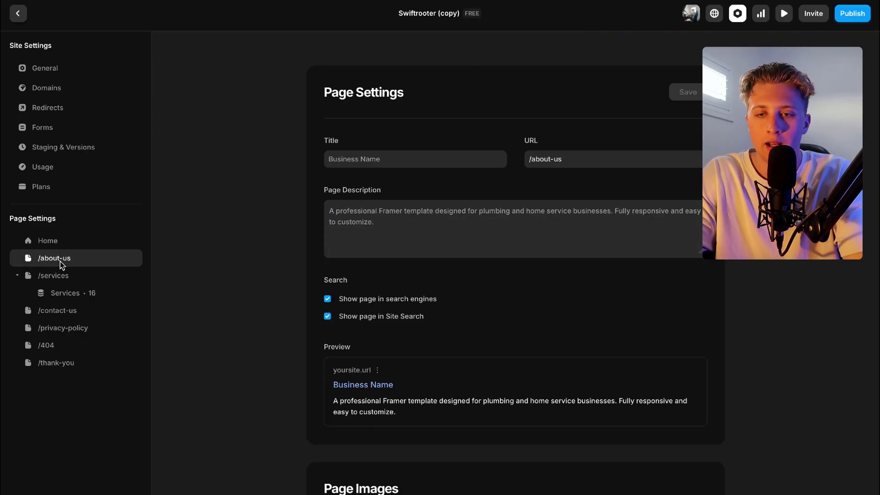
click(406, 164)
text(ABout - Business)
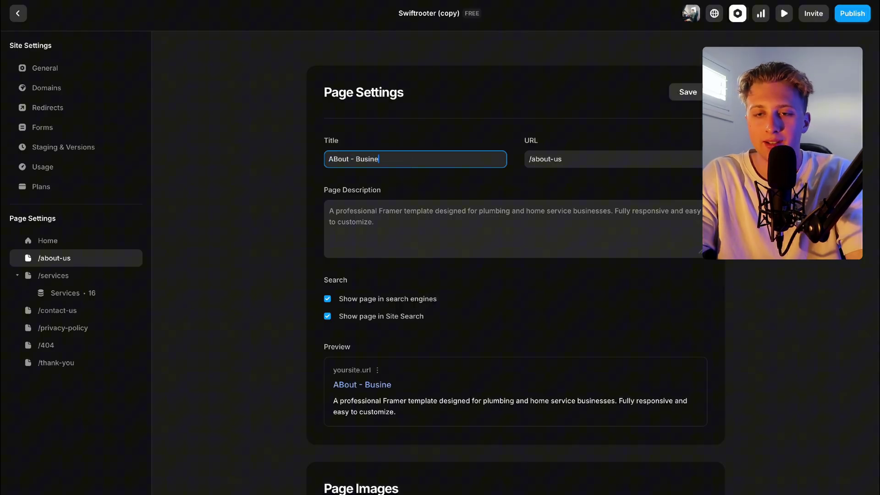
Paste new text over the about-us page description, then restore the original.
click(425, 231)
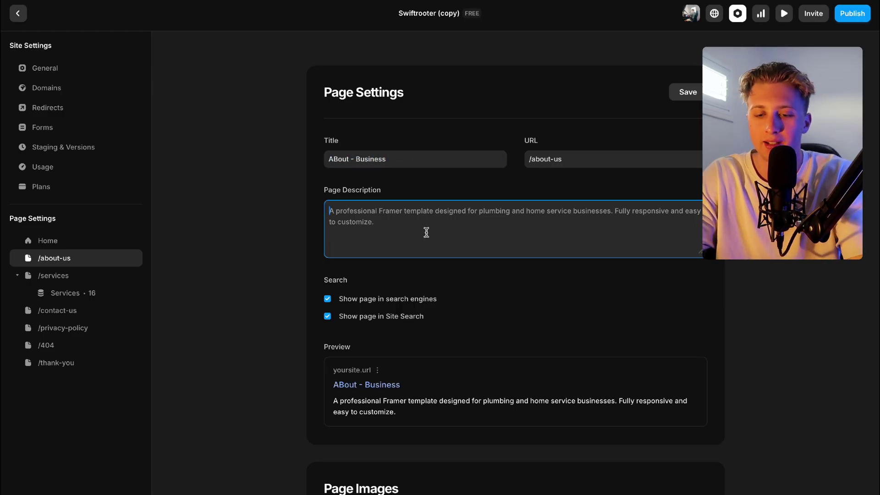
key(ctrl+a)
key(ctrl+v)
key(ctrl+a)
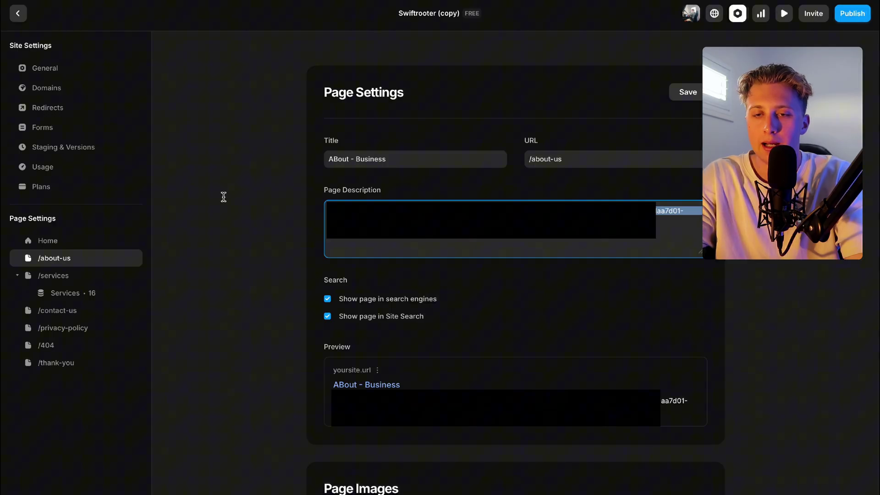
key(ctrl+v)
click(262, 235)
Try switching away from the about-us settings, stay, then head to General settings.
click(65, 321)
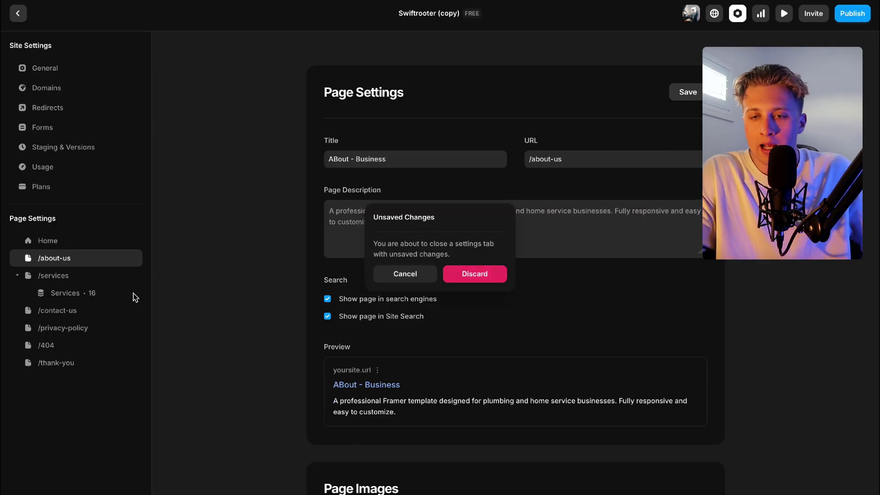
click(399, 275)
scroll(644, 170, down, 10)
scroll(644, 169, up, 6)
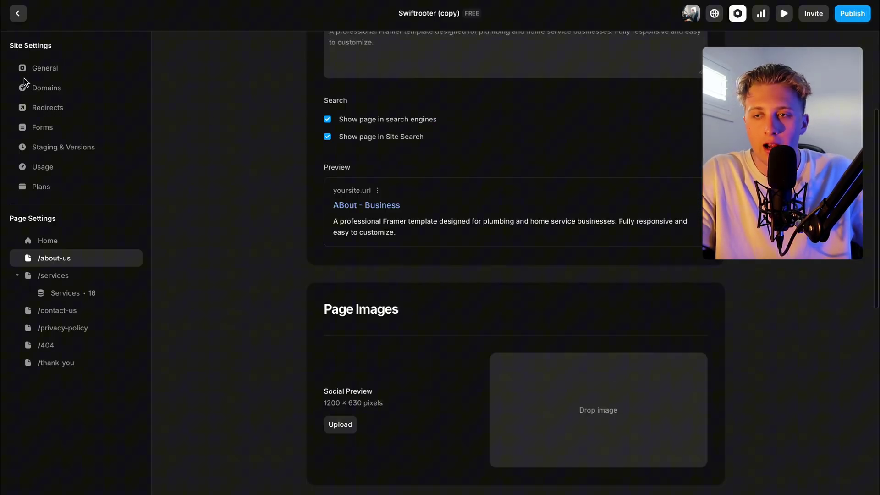
click(49, 65)
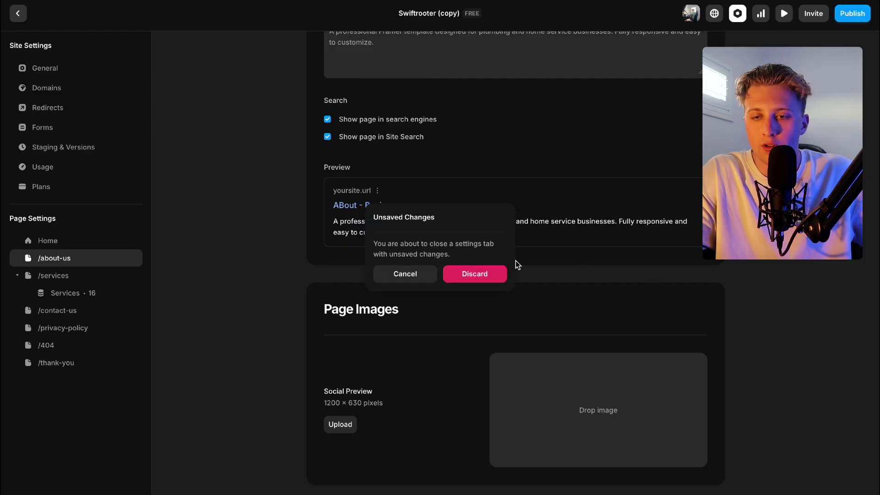
Discard the unsaved about-us page changes.
click(475, 274)
scroll(512, 294, down, 10)
scroll(512, 295, up, 5)
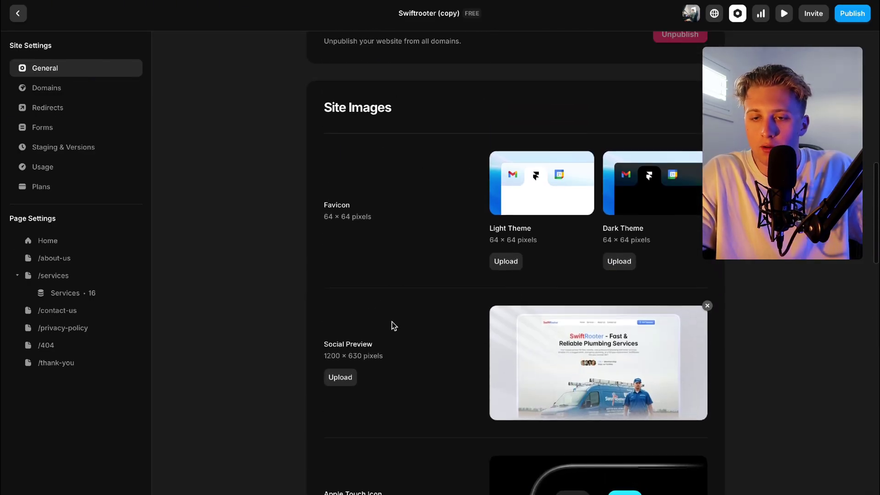
Remove the site's social preview image and publish to the framer.app subdomain.
click(708, 306)
scroll(668, 316, down, 4)
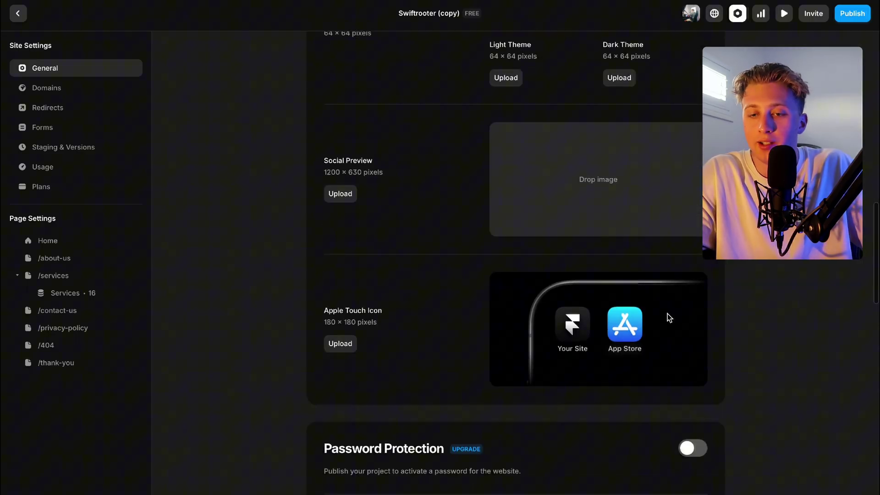
scroll(667, 313, down, 7)
scroll(667, 313, up, 16)
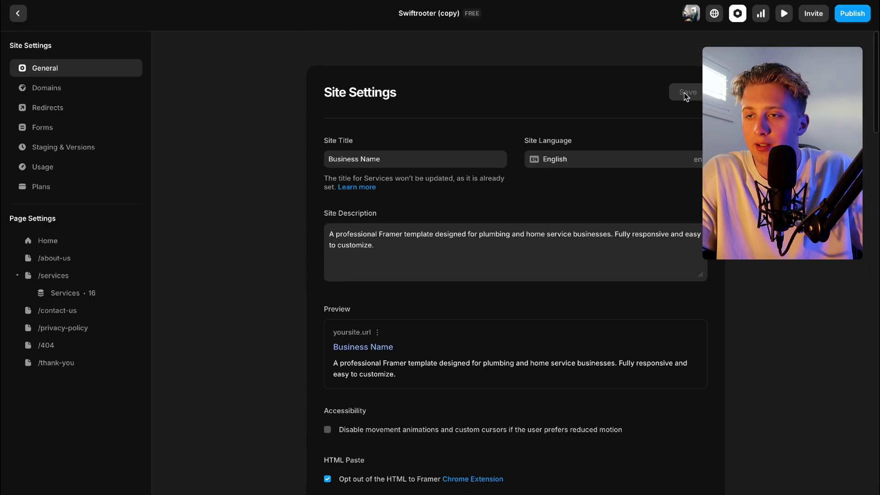
click(854, 14)
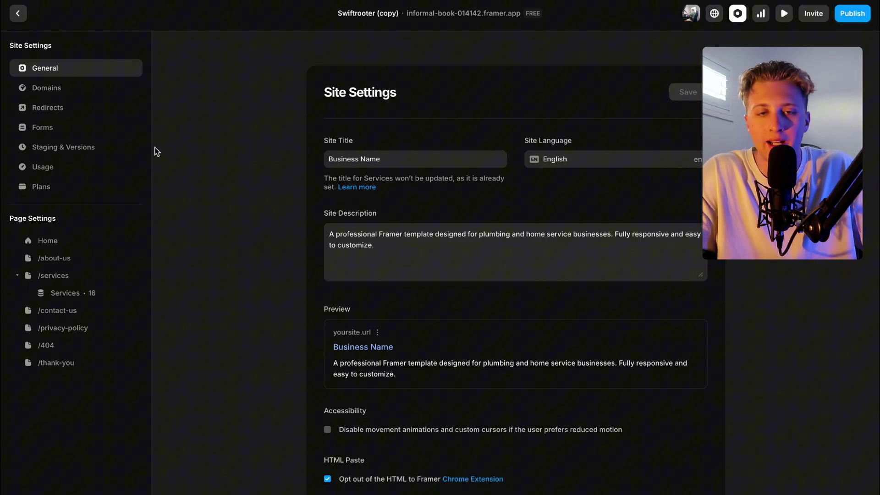
Review the Personal plans, comparing monthly and yearly billing prices.
click(54, 190)
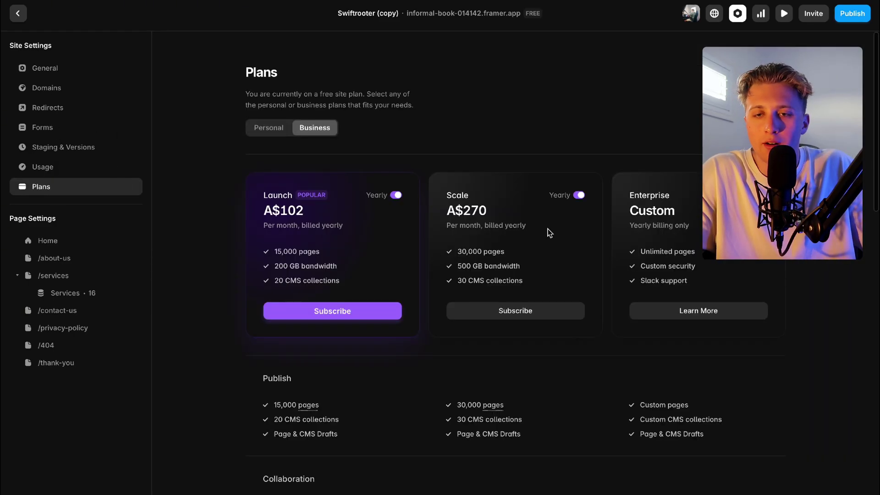
click(265, 133)
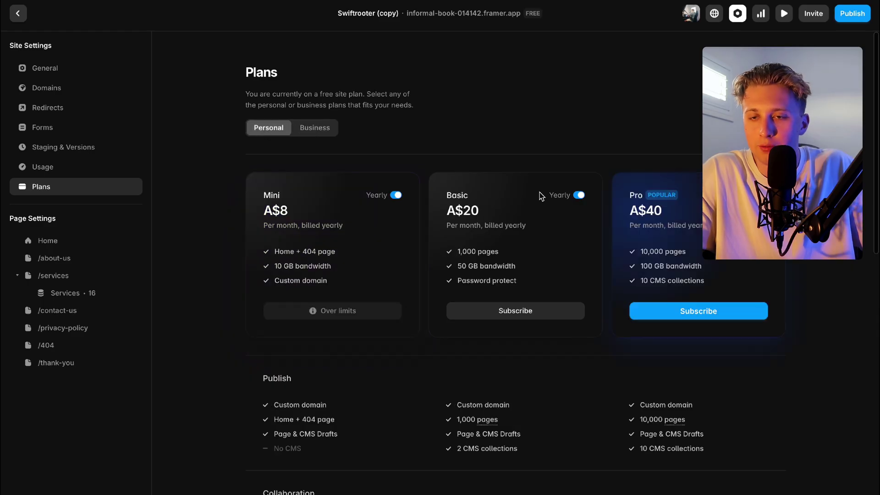
click(579, 195)
click(579, 195)
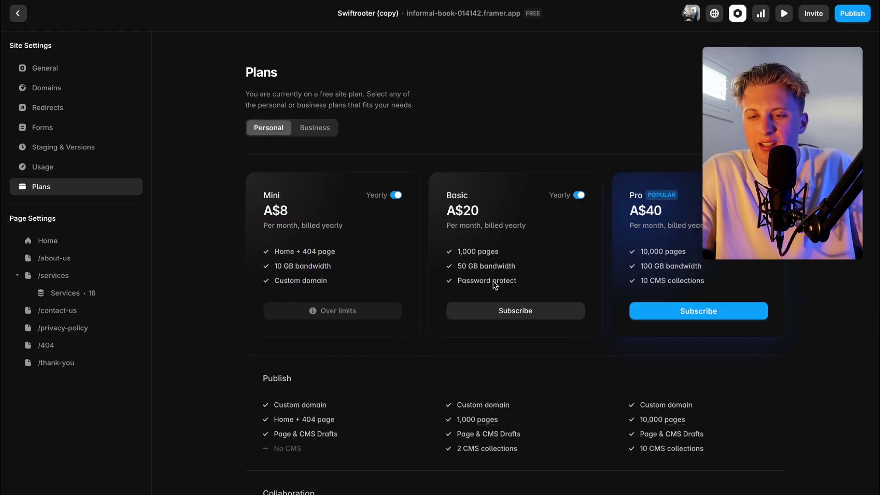
scroll(495, 284, down, 3)
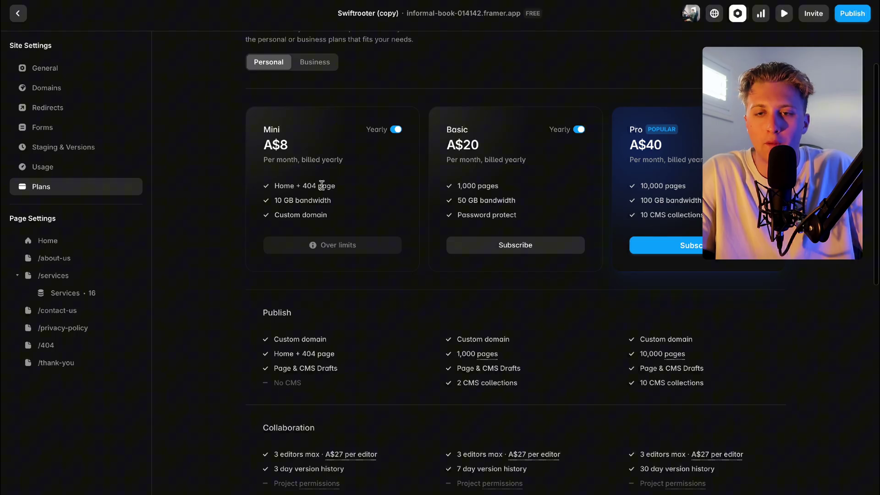
scroll(494, 215, down, 5)
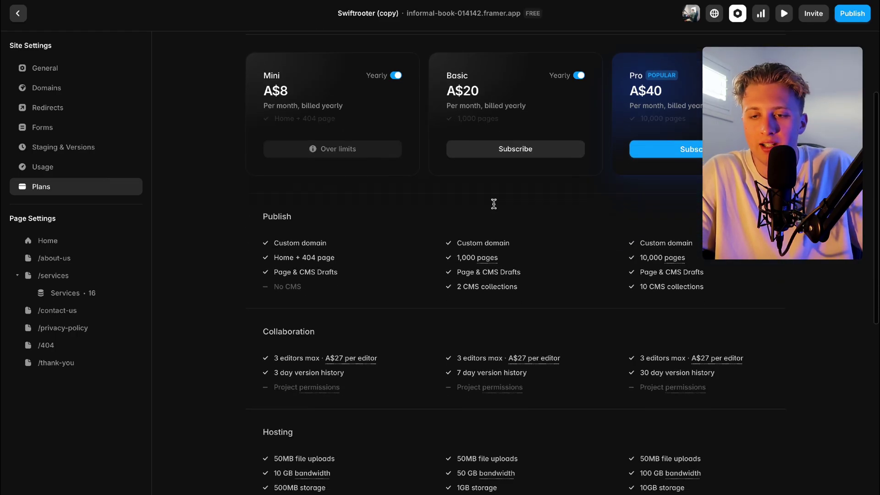
scroll(537, 273, up, 5)
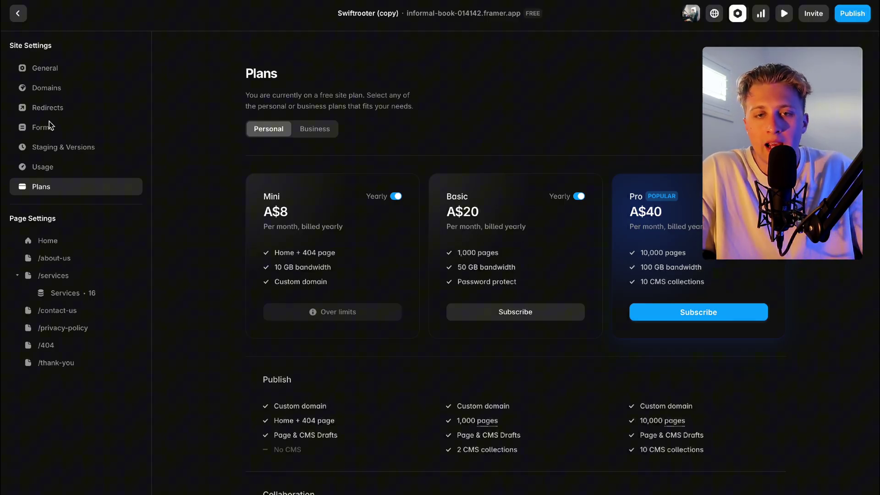
Check domain settings, dismiss the connect-a-domain upgrade prompt, and return to the editor.
click(57, 93)
scroll(670, 257, down, 3)
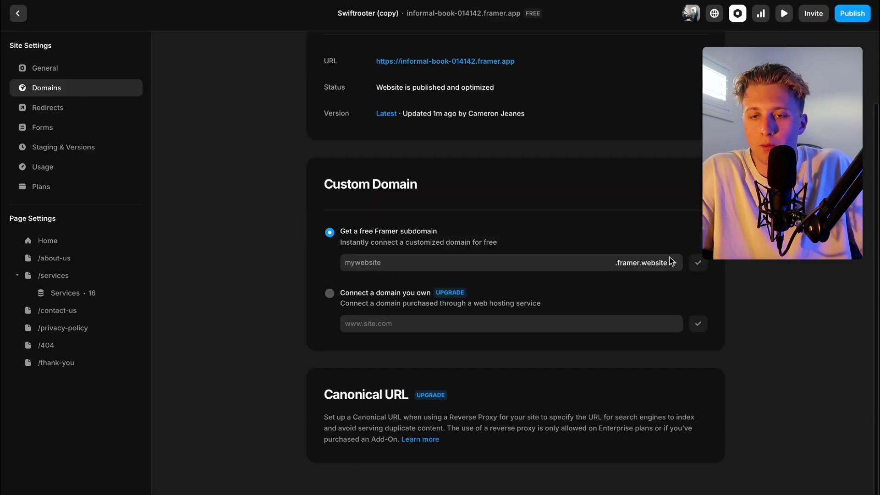
click(330, 295)
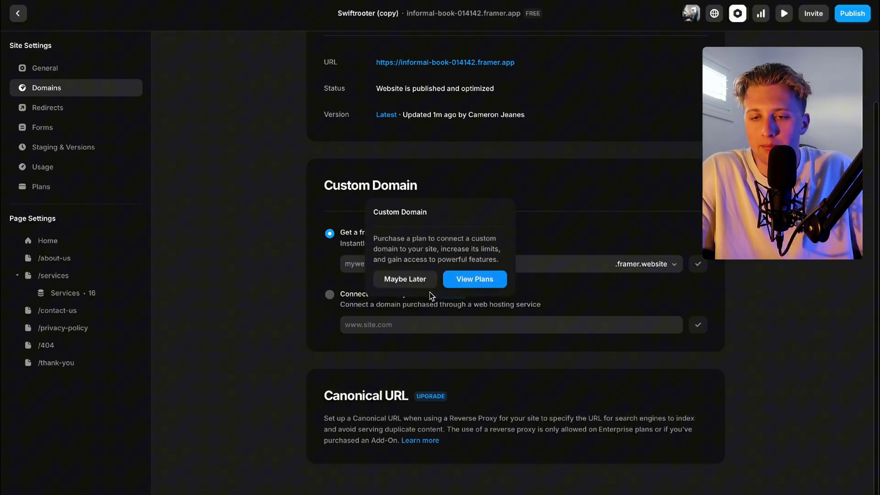
click(422, 286)
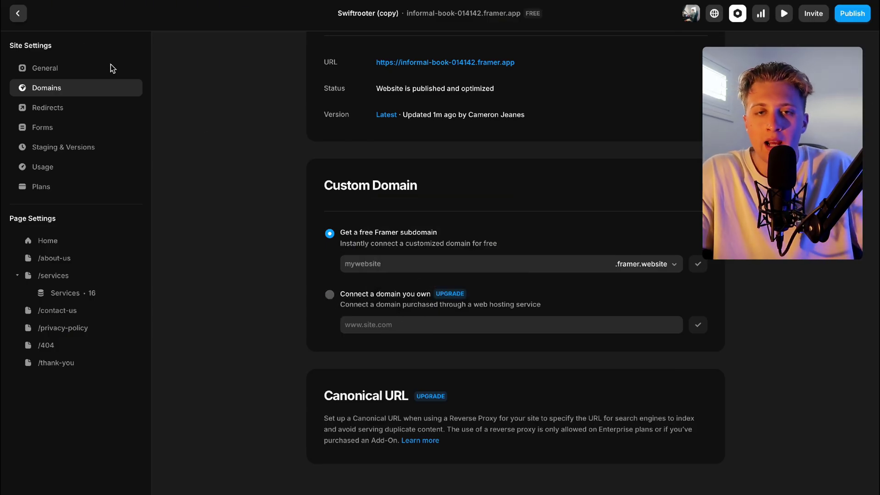
click(19, 14)
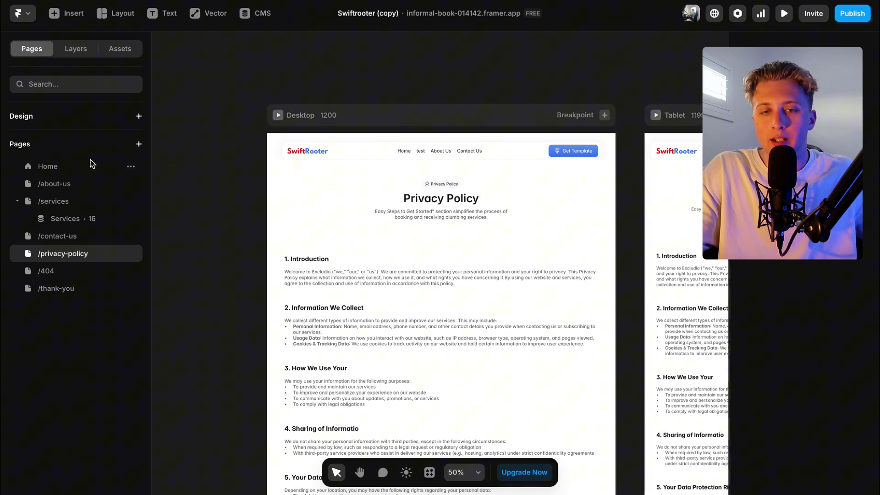
Show the Home page, cancel a Transfer Project attempt, and open the Invite panel.
click(51, 171)
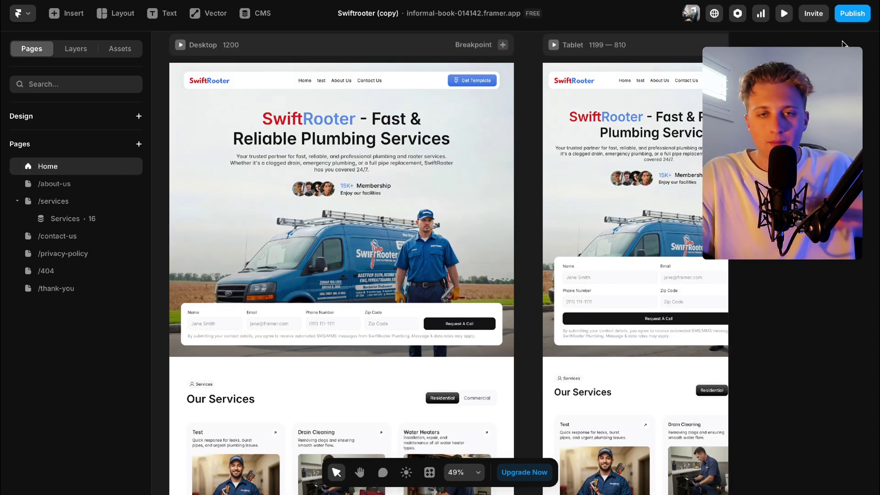
click(20, 17)
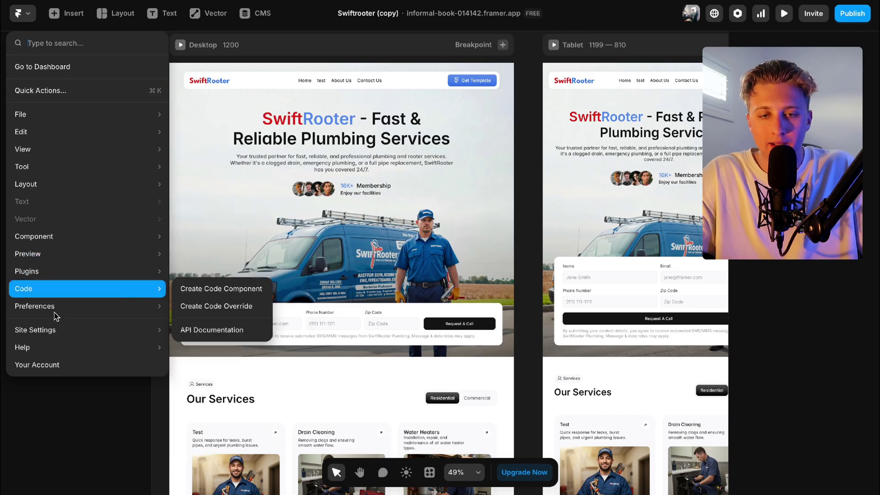
mouse_move(47, 117)
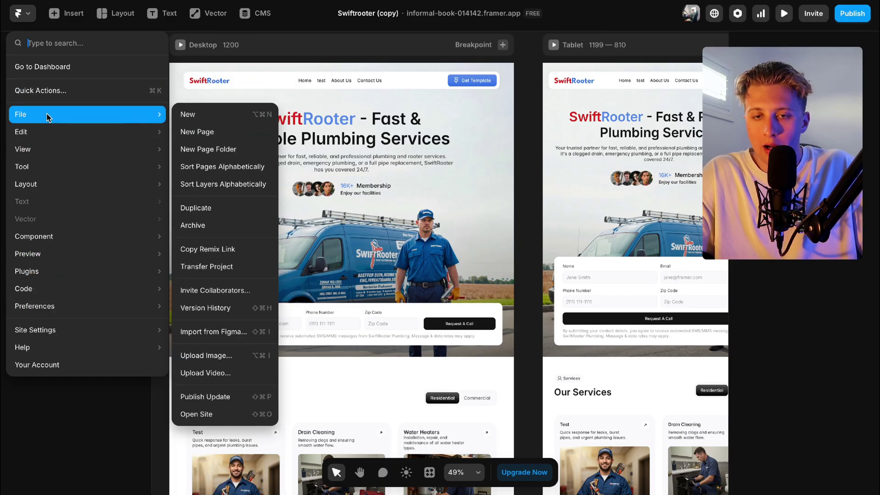
click(195, 270)
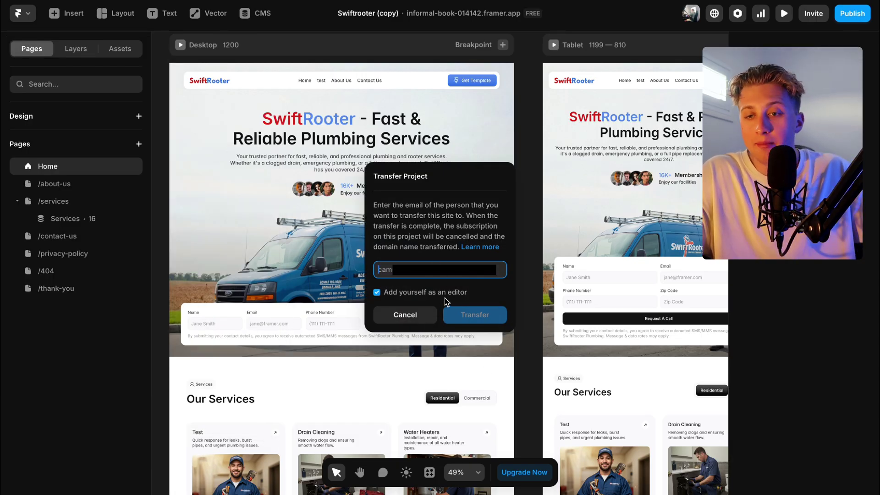
click(393, 323)
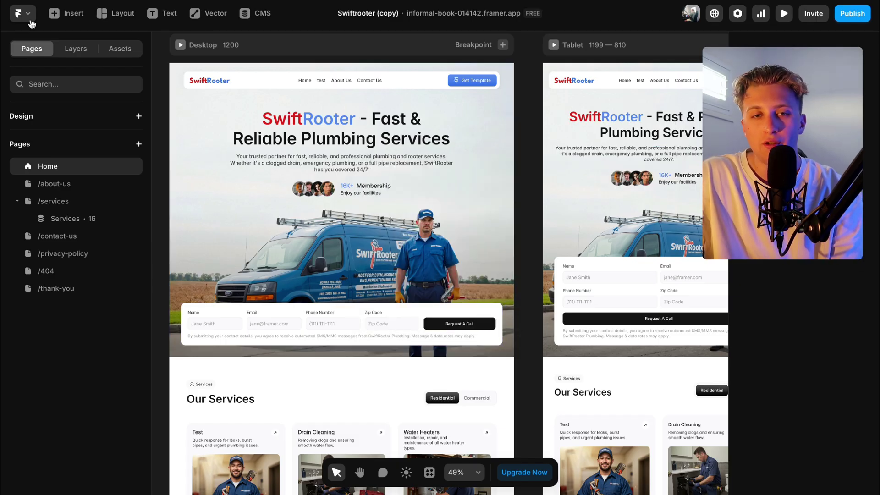
click(814, 14)
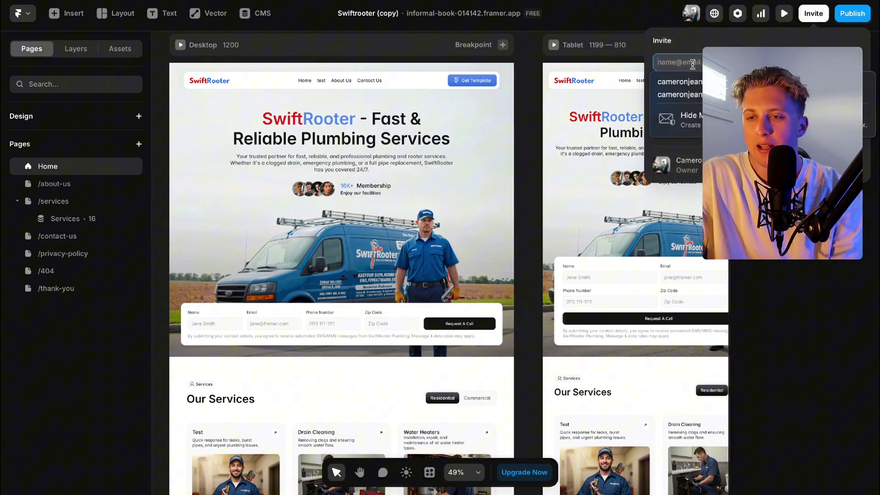
click(672, 233)
scroll(641, 229, down, 5)
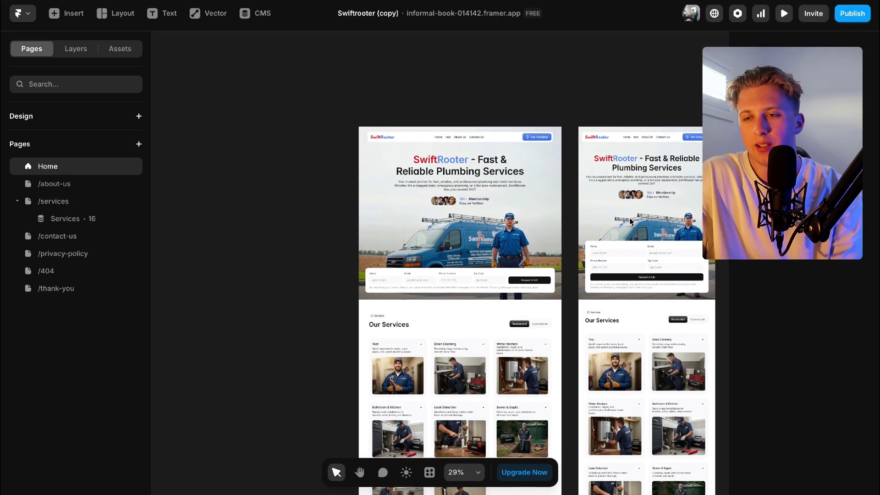
scroll(631, 222, up, 5)
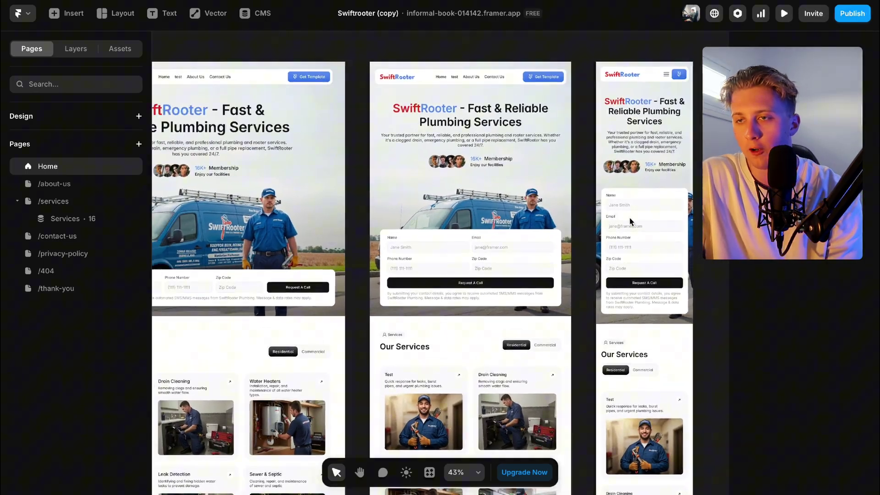
click(813, 13)
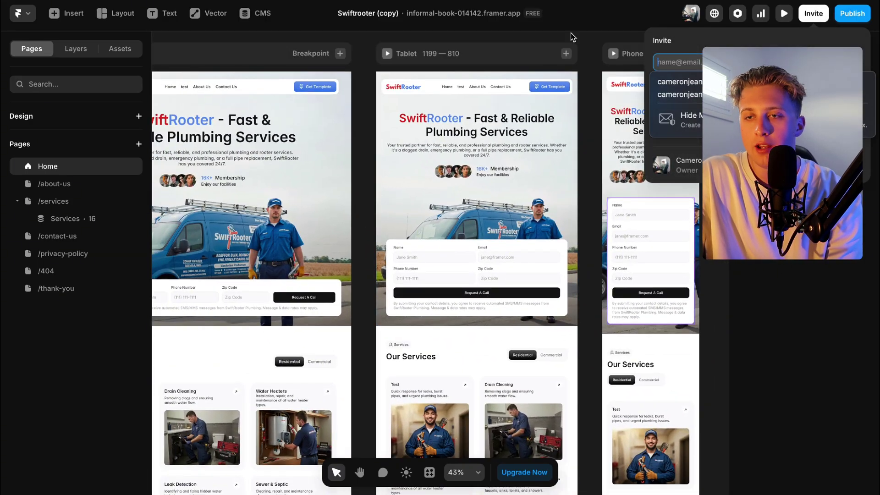
click(587, 57)
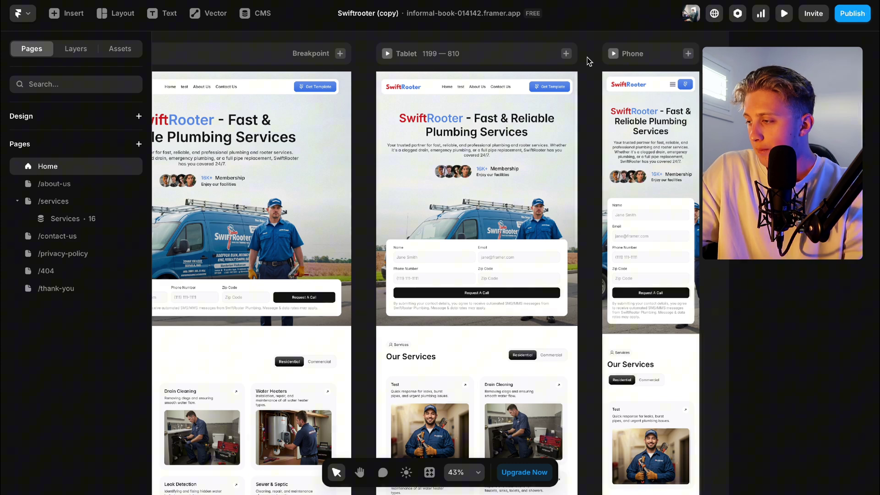
scroll(636, 197, down, 1)
scroll(635, 197, down, 5)
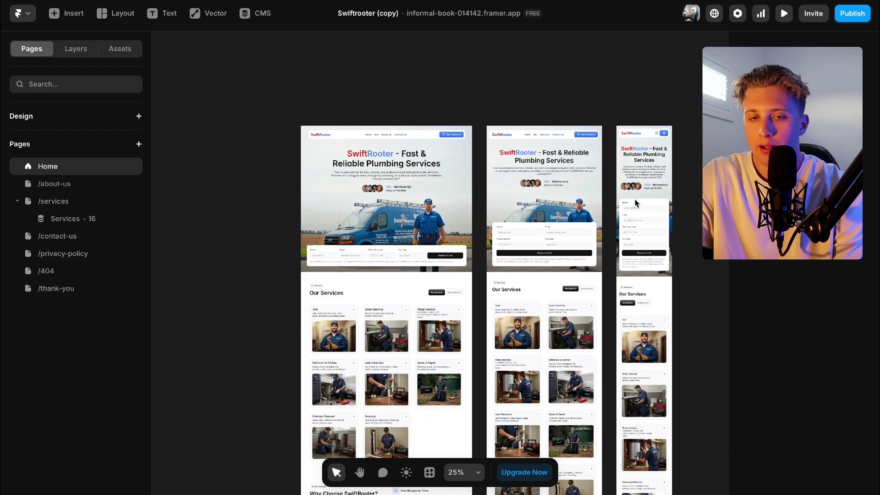
scroll(637, 202, down, 10)
scroll(637, 203, down, 8)
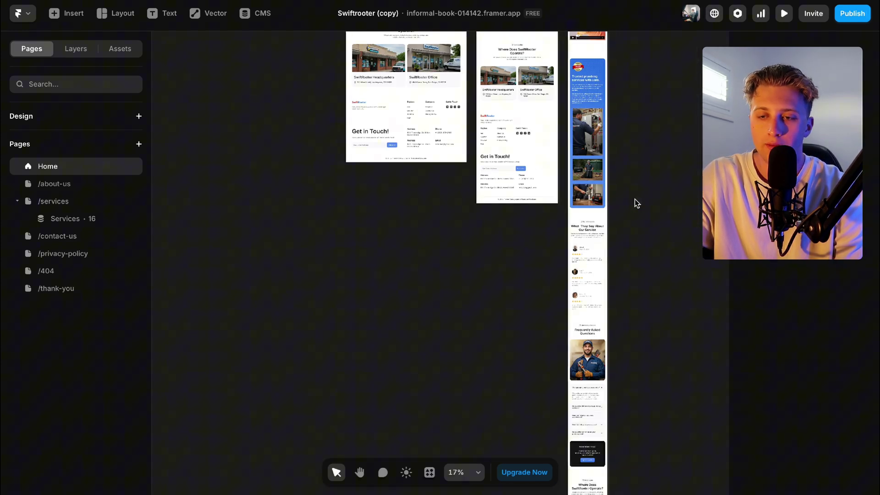
scroll(637, 203, up, 8)
scroll(636, 202, up, 3)
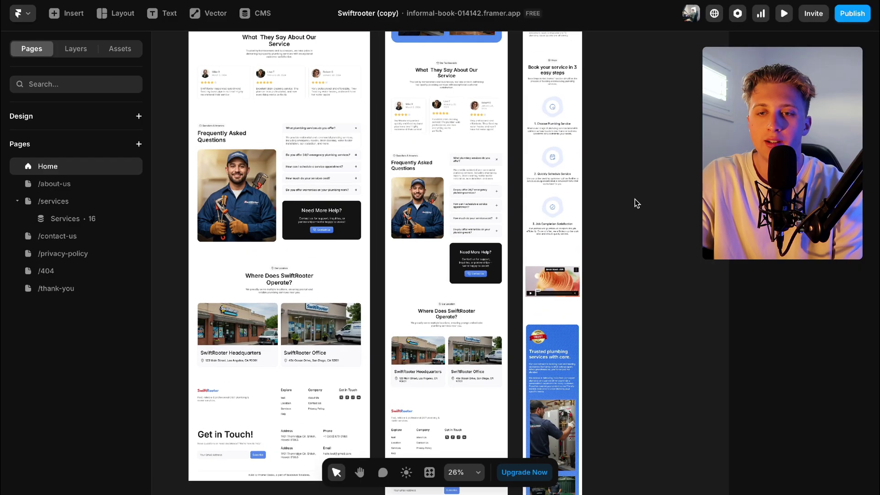
scroll(636, 201, up, 15)
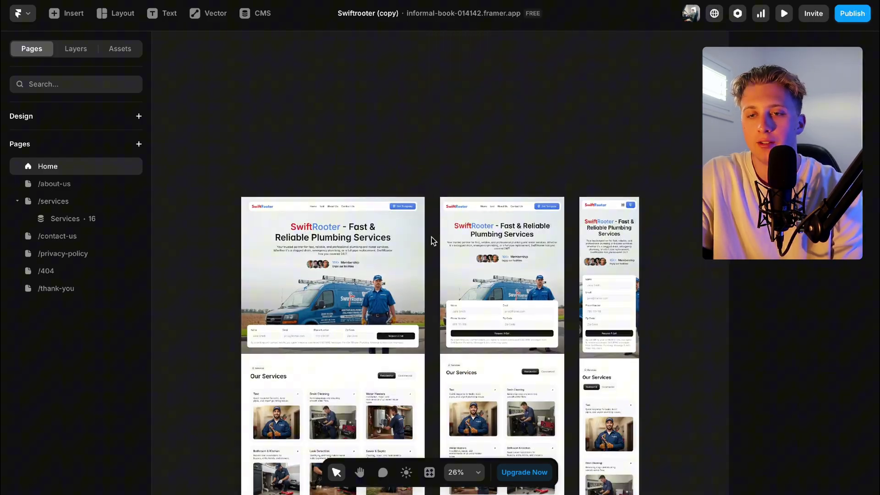
scroll(431, 237, up, 5)
scroll(431, 237, down, 4)
scroll(430, 238, up, 2)
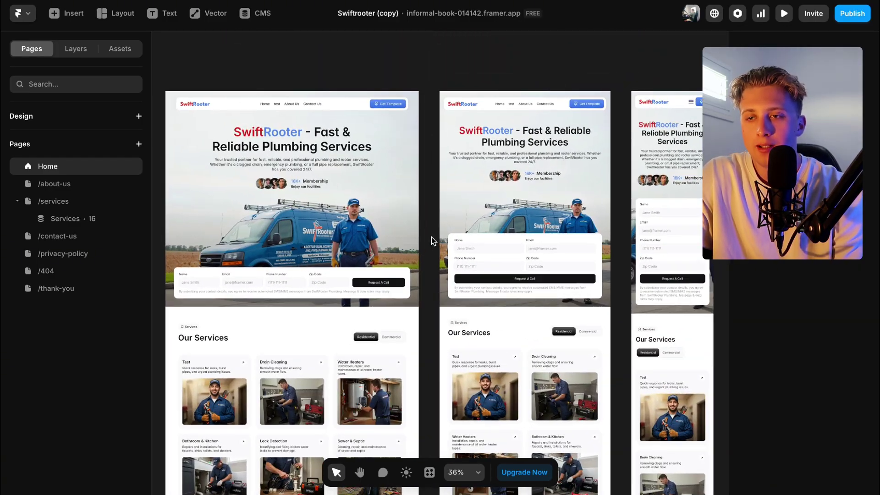
scroll(431, 237, up, 1)
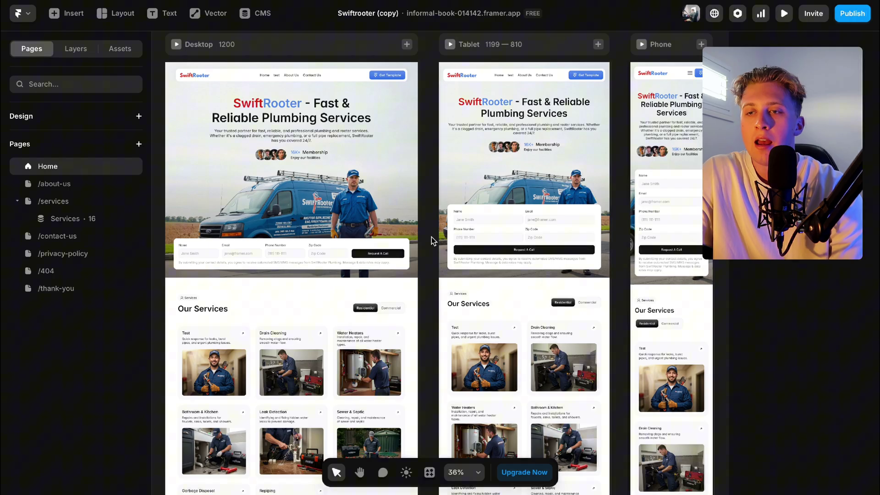
scroll(430, 238, down, 3)
scroll(349, 219, up, 3)
scroll(349, 219, left, 1)
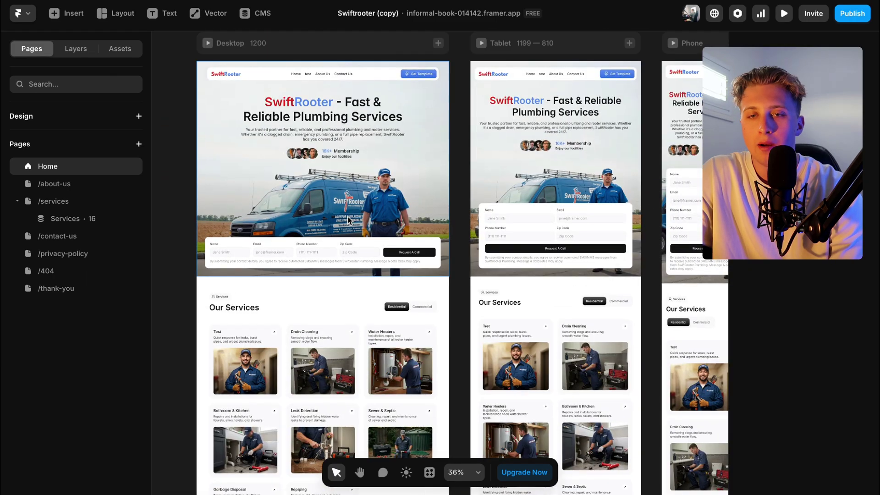
Preview the Desktop Home page, scroll through it, and close the preview.
click(207, 42)
scroll(567, 310, down, 9)
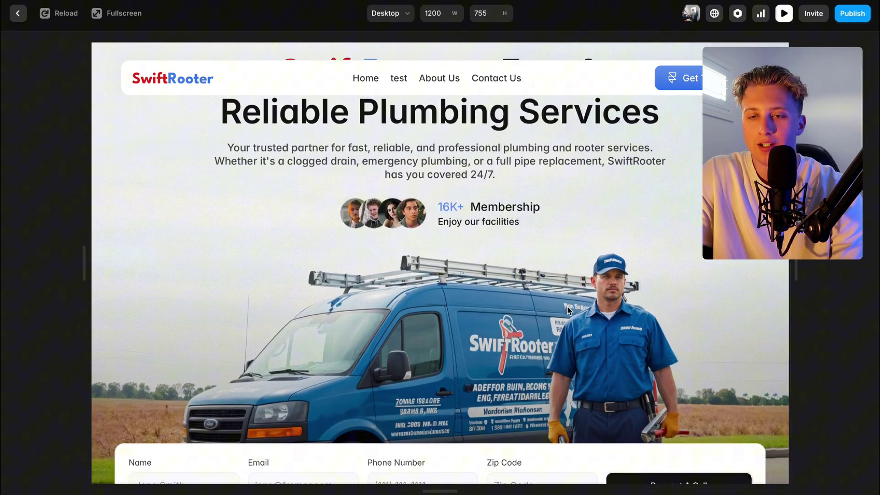
scroll(567, 306, down, 5)
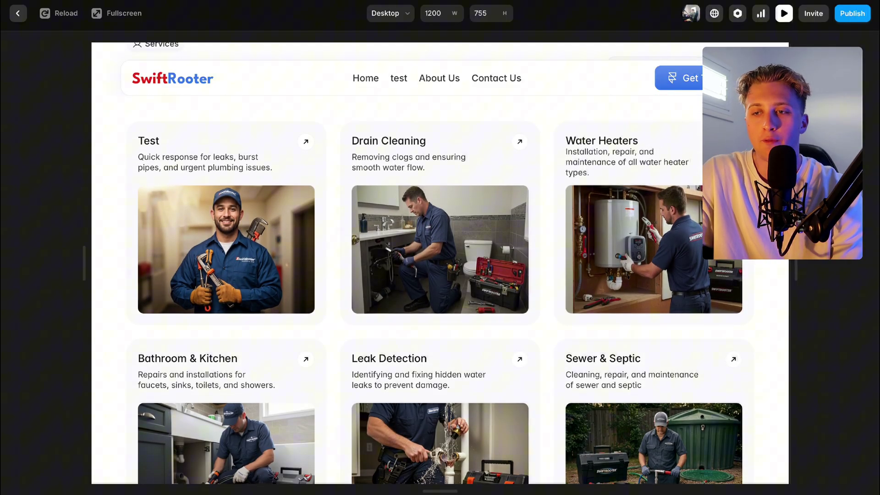
scroll(231, 218, down, 5)
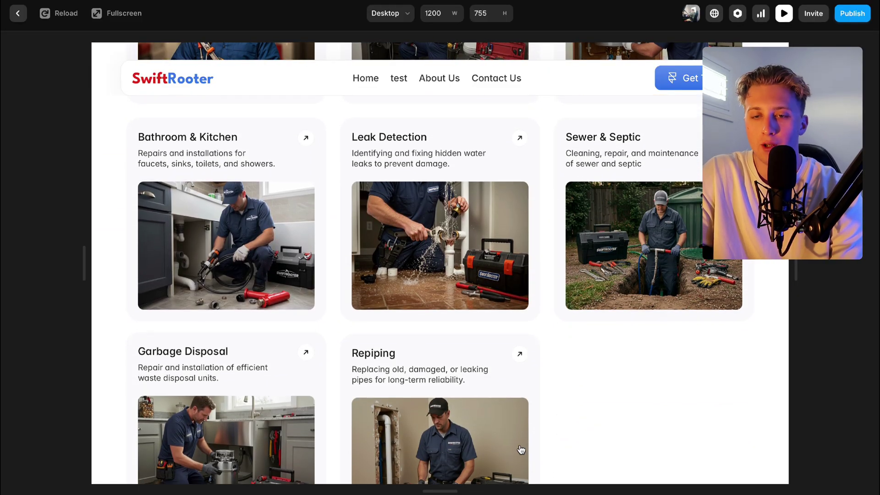
scroll(600, 399, down, 8)
scroll(601, 398, down, 15)
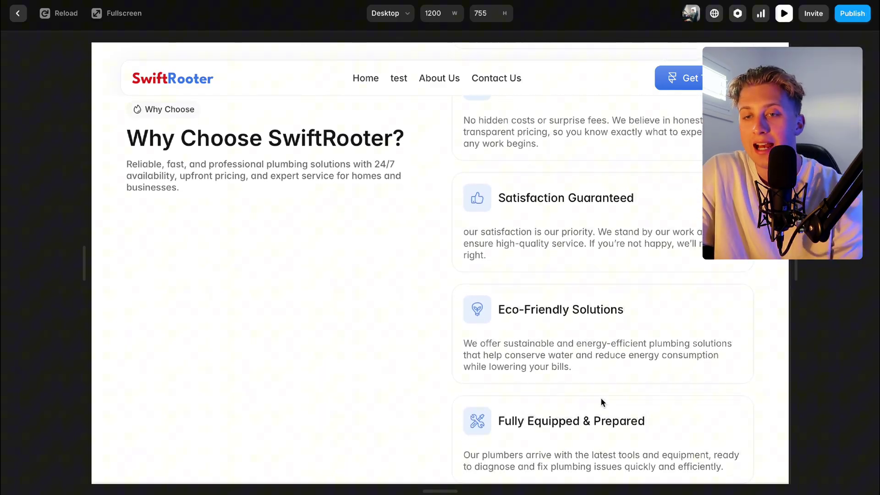
scroll(601, 398, down, 4)
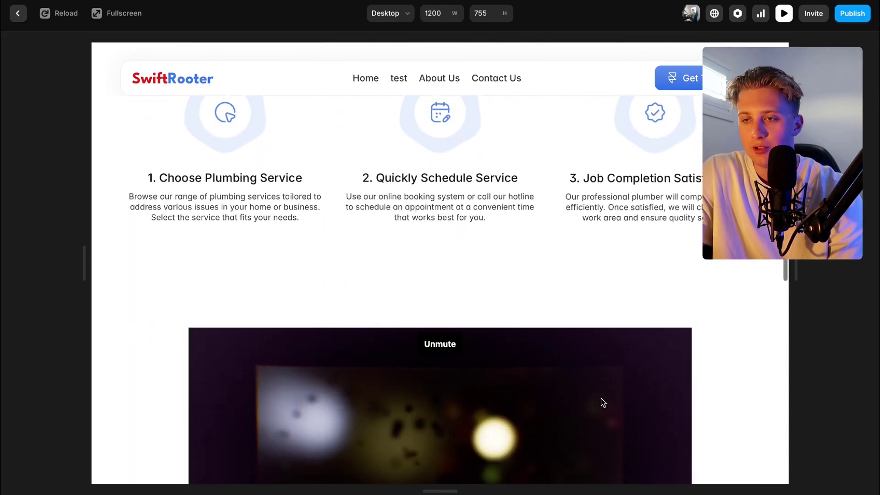
click(19, 12)
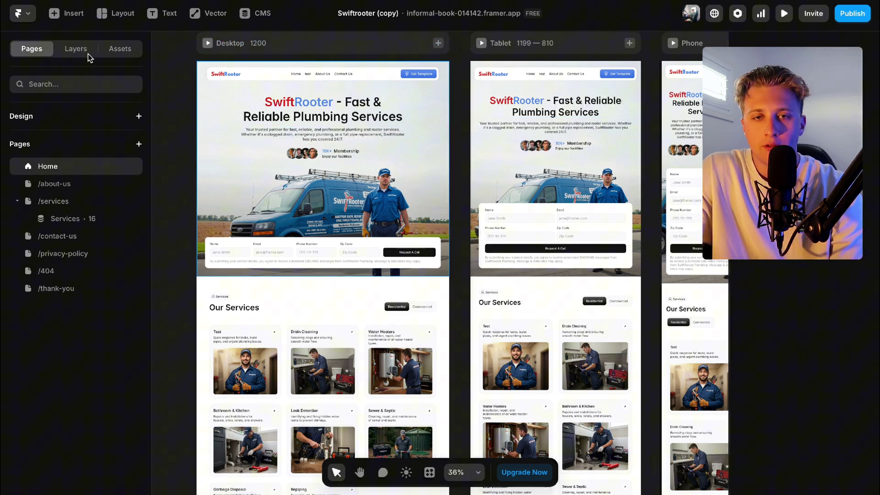
Search Google for 'framer templates' and open the Framer Marketplace templates result.
click(18, 13)
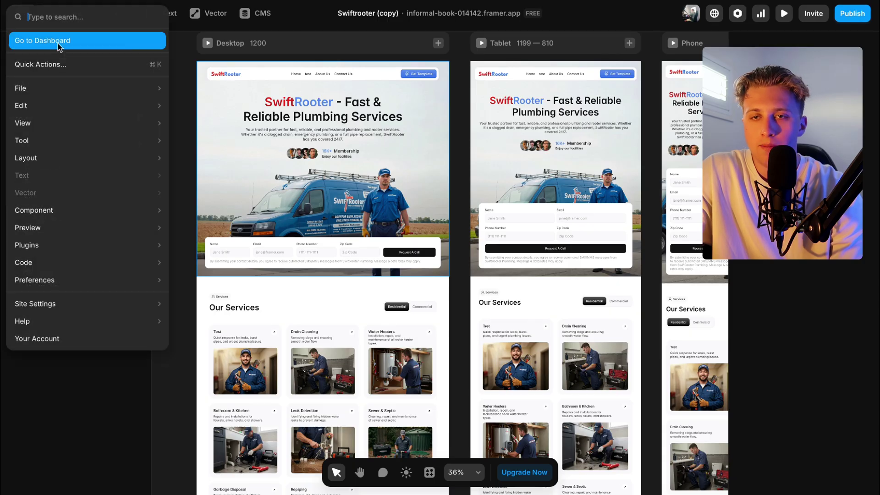
key(super+t)
text(framer templates)
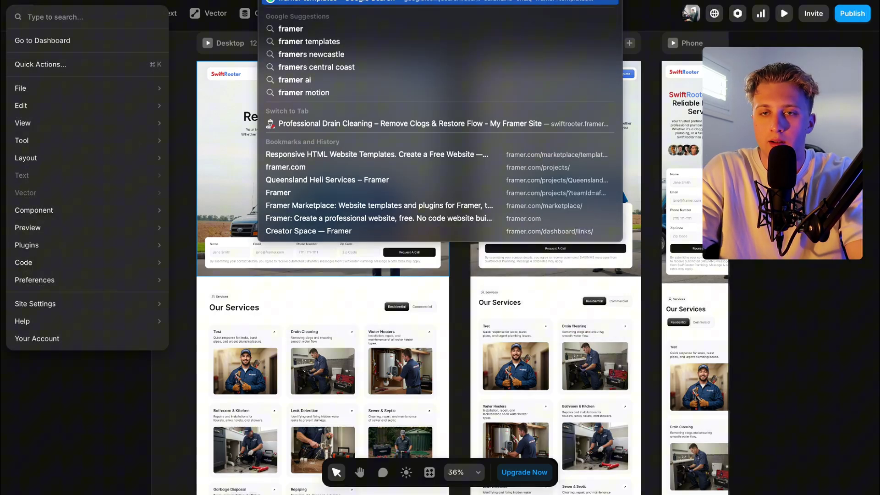
key(Return)
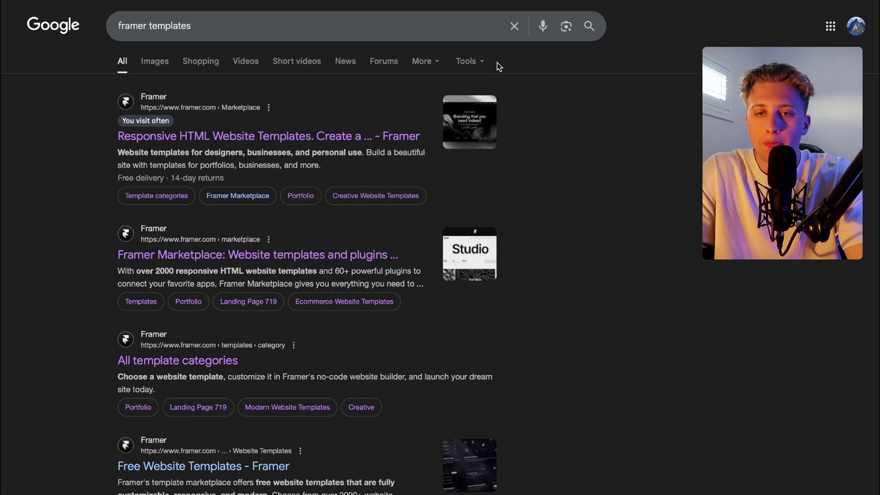
click(337, 139)
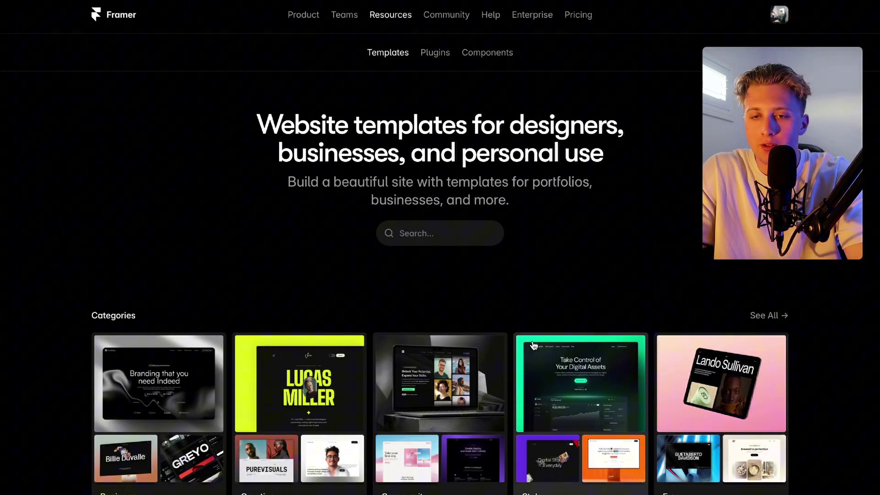
Open the Style template category and bring up link options for the $49 Sereenity template.
click(595, 374)
scroll(566, 248, down, 3)
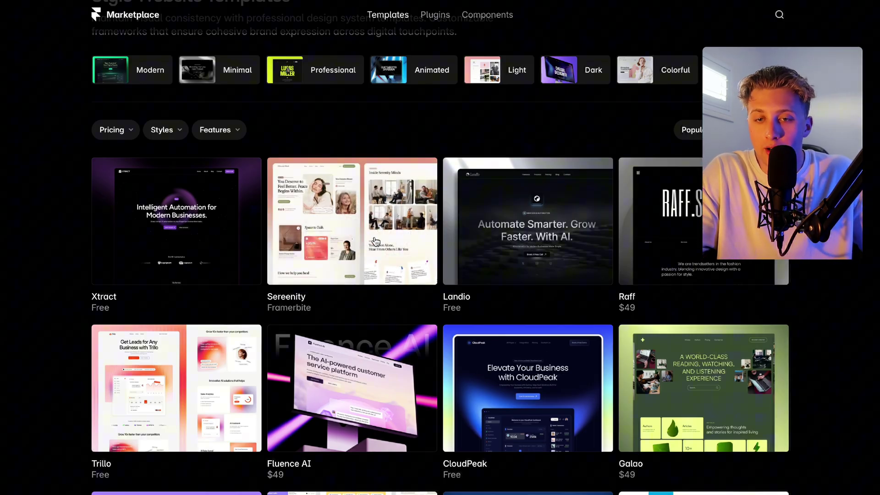
right_click(375, 240)
Open the $49 Sereenity template in a new tab and launch its Serenity Minds live preview.
click(405, 223)
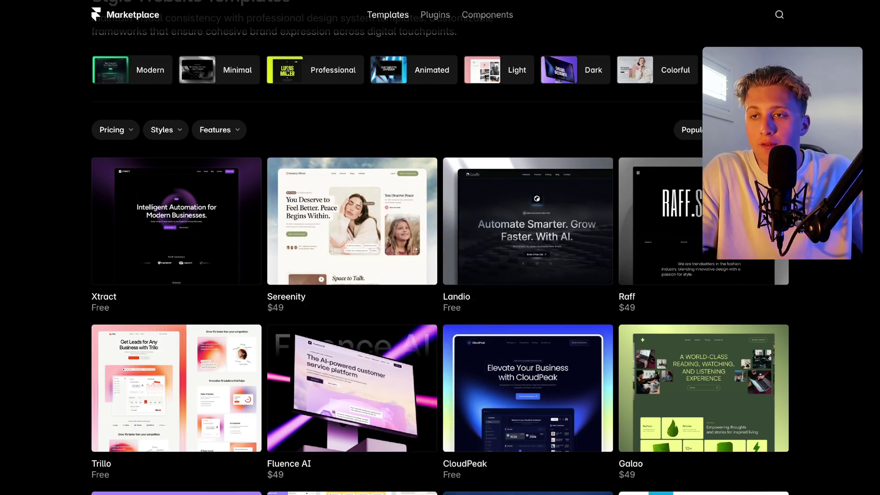
key(ctrl+Tab)
scroll(255, 192, down, 4)
scroll(255, 192, up, 4)
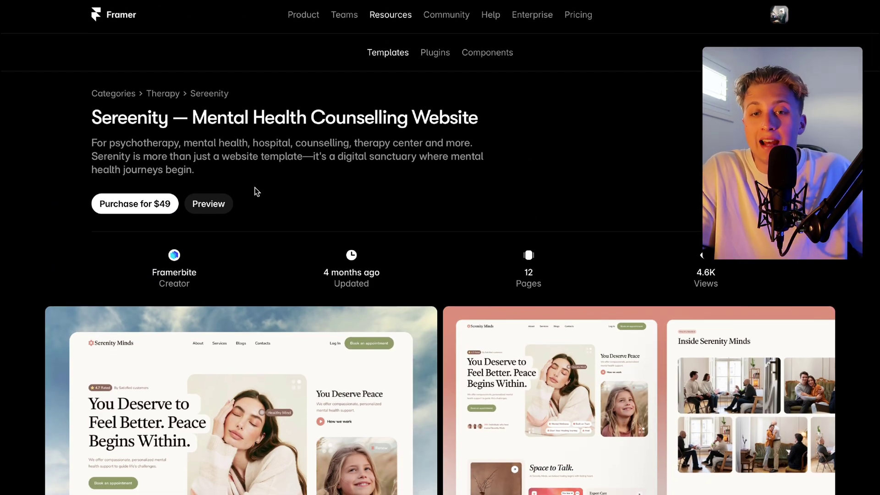
click(218, 209)
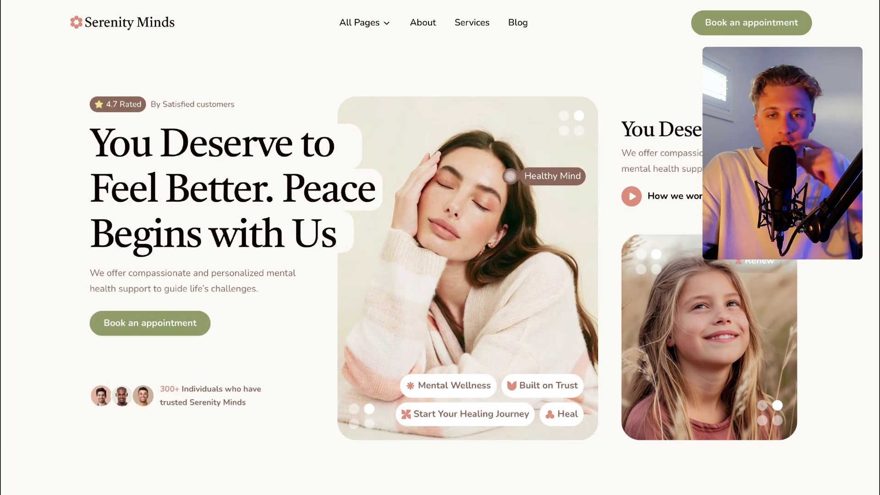
scroll(440, 247, down, 1)
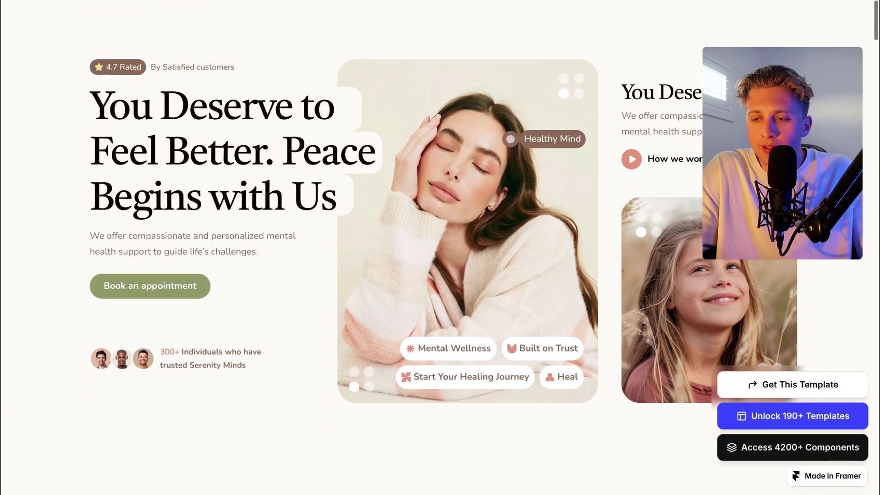
Delete the 'Remove This Buy Promo' element from the preview using Web Inspector.
scroll(713, 399, up, 1)
right_click(715, 398)
click(736, 482)
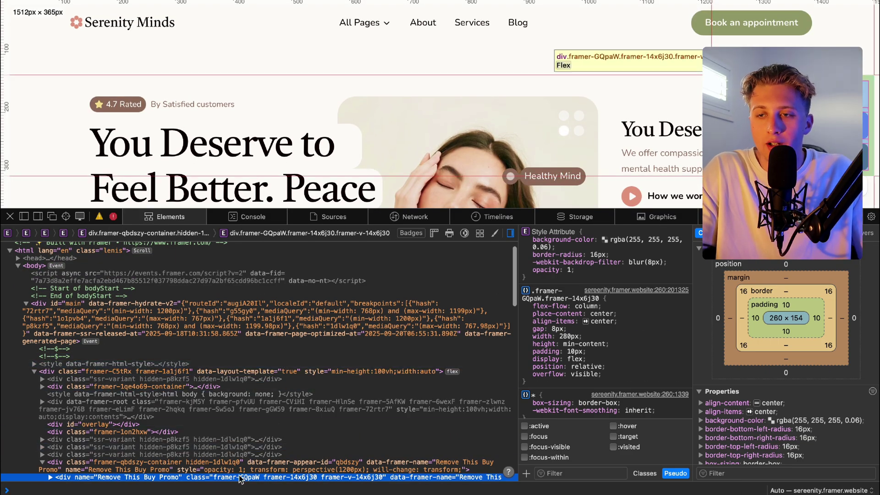
key(Delete)
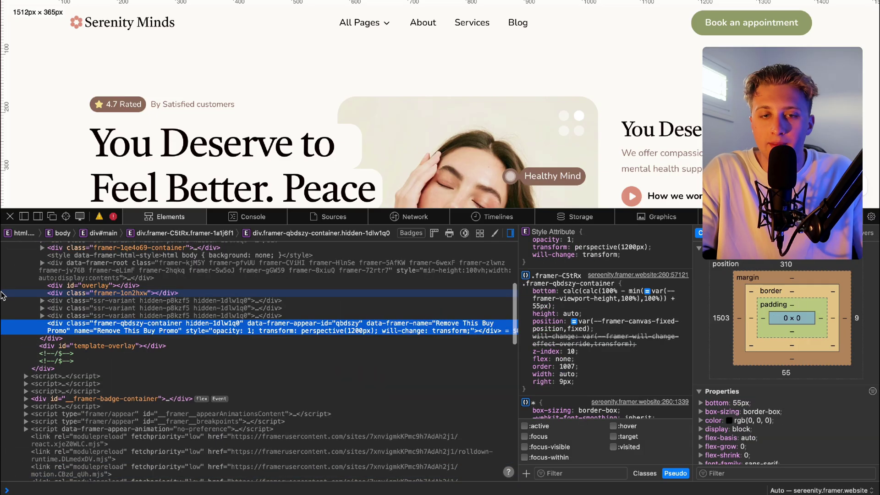
key(super+alt+i)
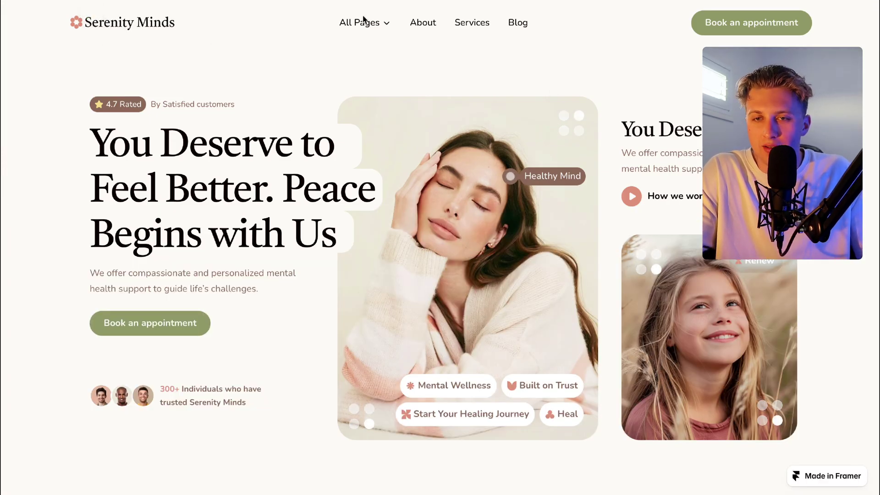
Edit the hero headline so it begins with 'test' instead of 'You', then close Web Inspector.
right_click(122, 136)
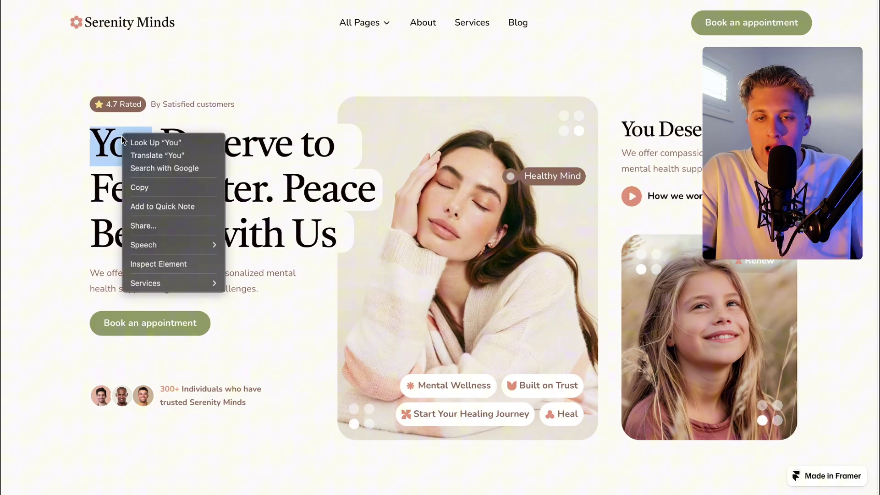
click(178, 268)
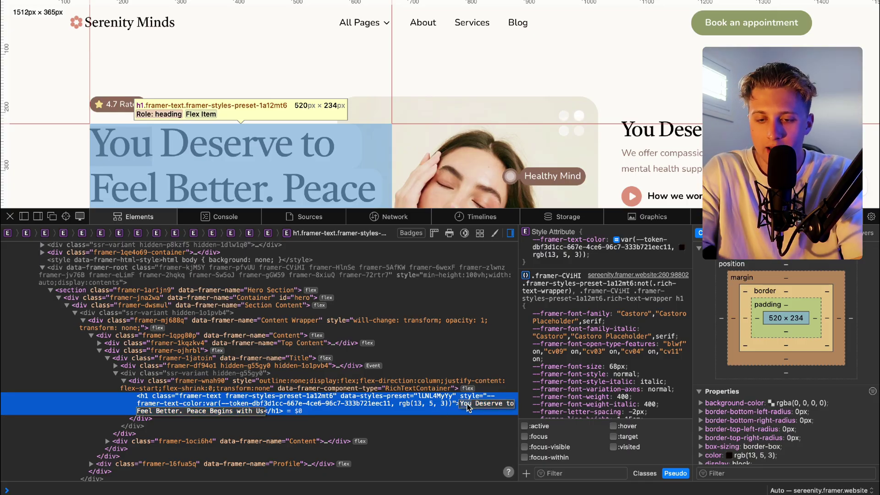
key(Return)
key(super+alt+i)
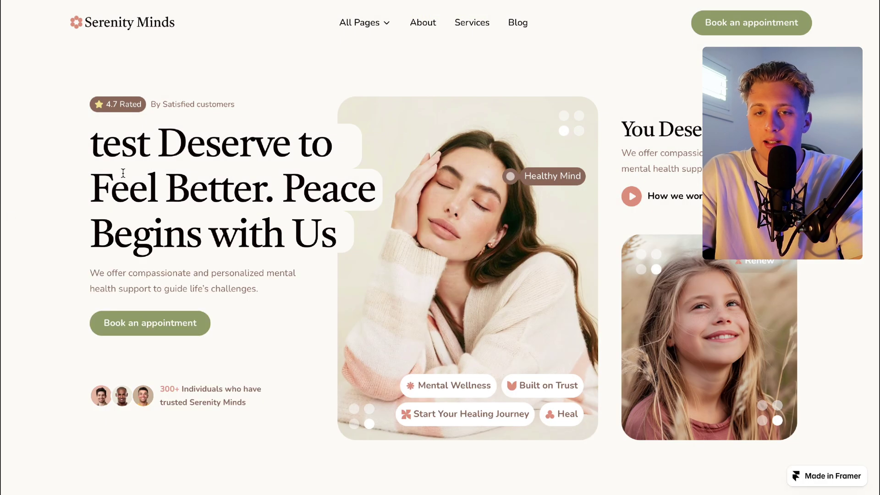
scroll(97, 159, down, 15)
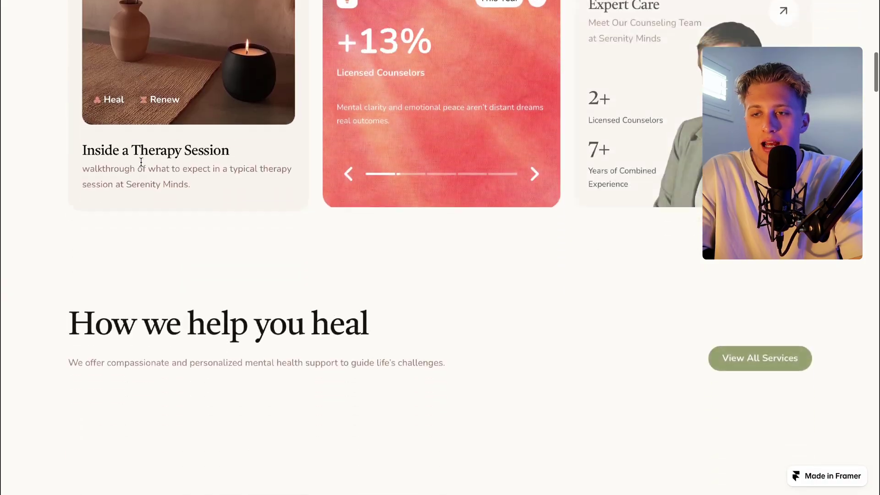
scroll(141, 162, up, 7)
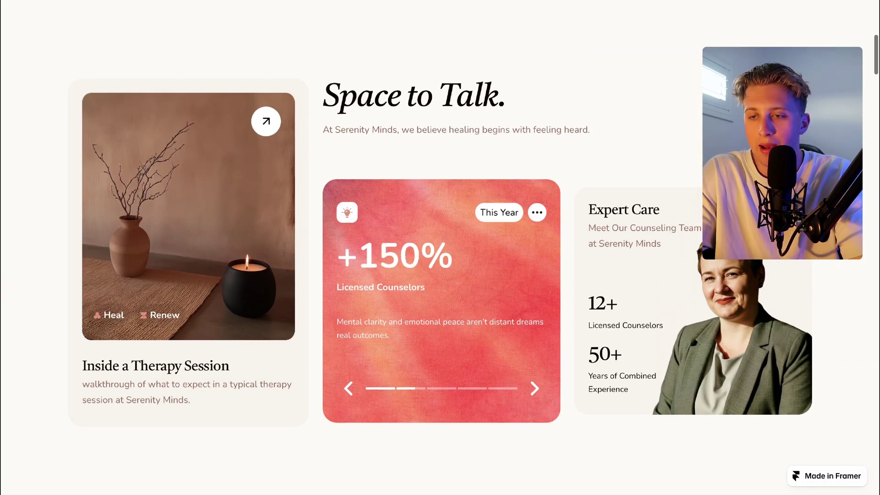
scroll(438, 240, down, 5)
scroll(440, 247, down, 10)
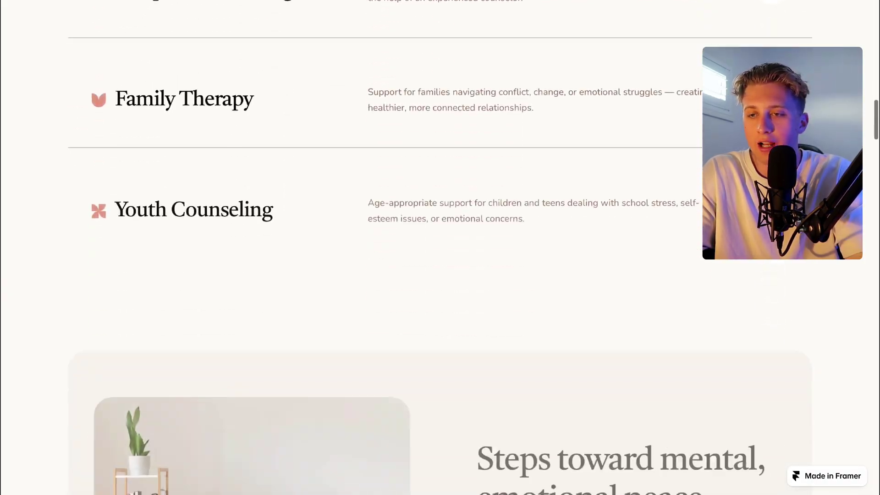
scroll(440, 247, up, 4)
scroll(381, 137, up, 19)
Go to the Framer Components marketplace and browse past the Text Glow Hover component.
click(381, 23)
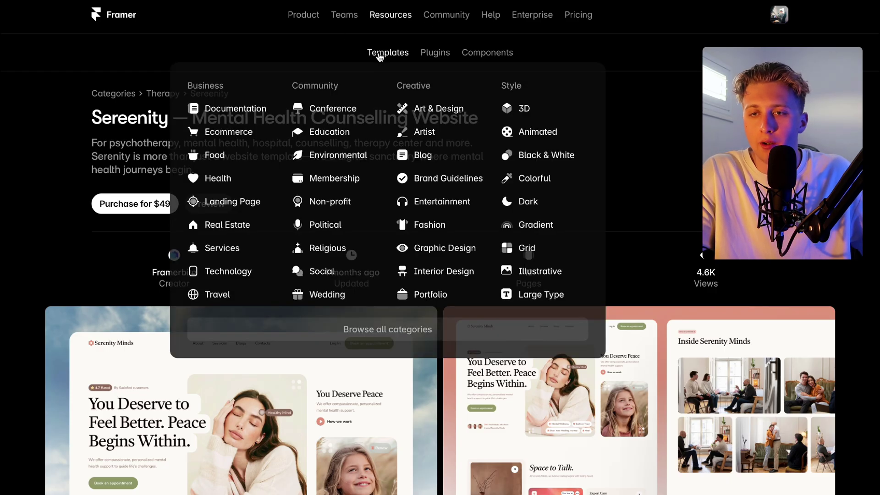
click(487, 54)
scroll(536, 326, down, 8)
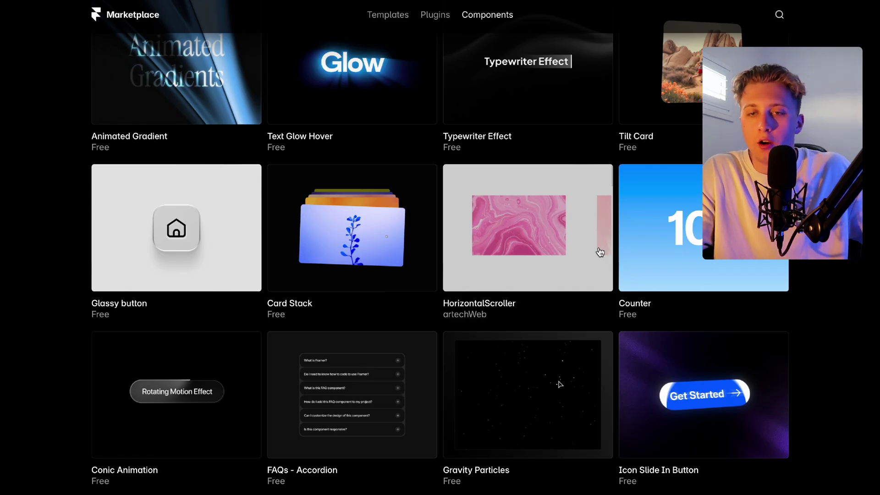
scroll(600, 252, up, 3)
right_click(387, 186)
click(412, 188)
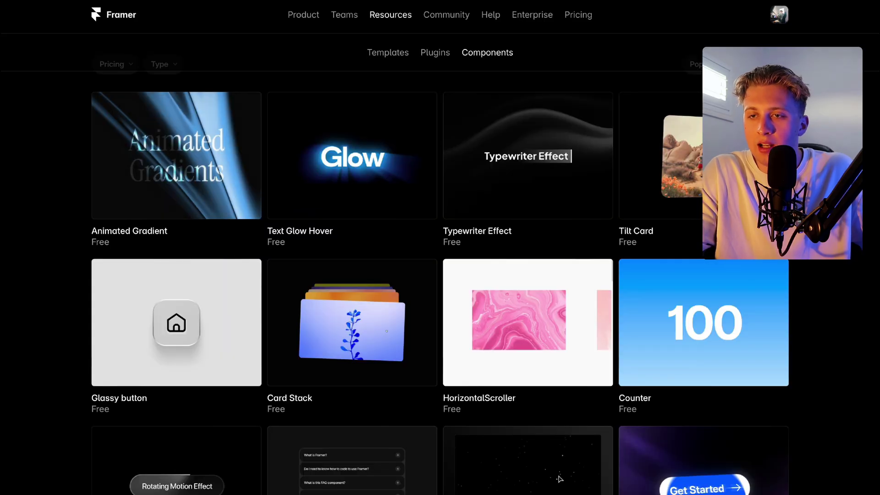
scroll(690, 139, down, 7)
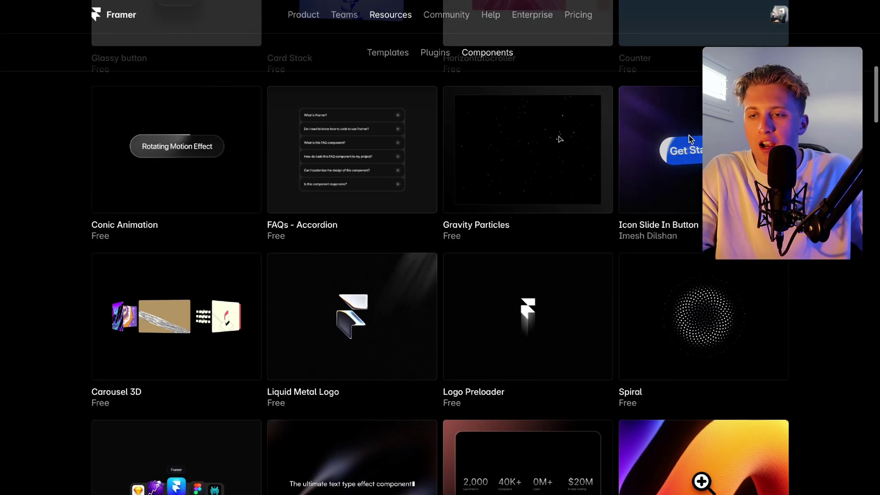
View the Icon Slide In Button and Liquid Image component pages, then return to the grid.
right_click(690, 139)
click(715, 147)
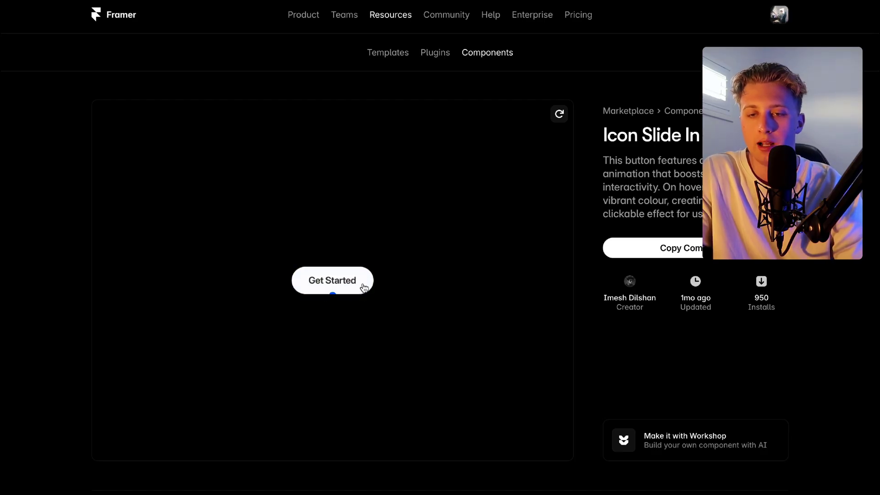
key(super+bracketleft)
scroll(806, 337, down, 8)
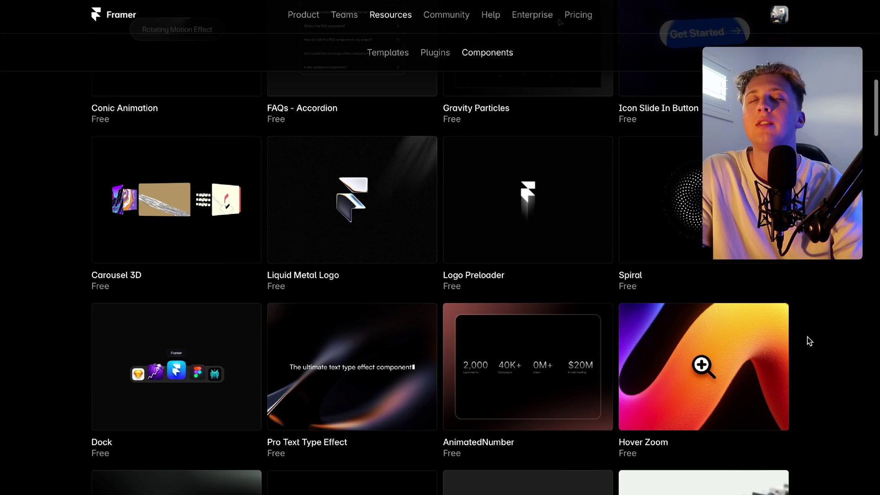
scroll(807, 336, down, 4)
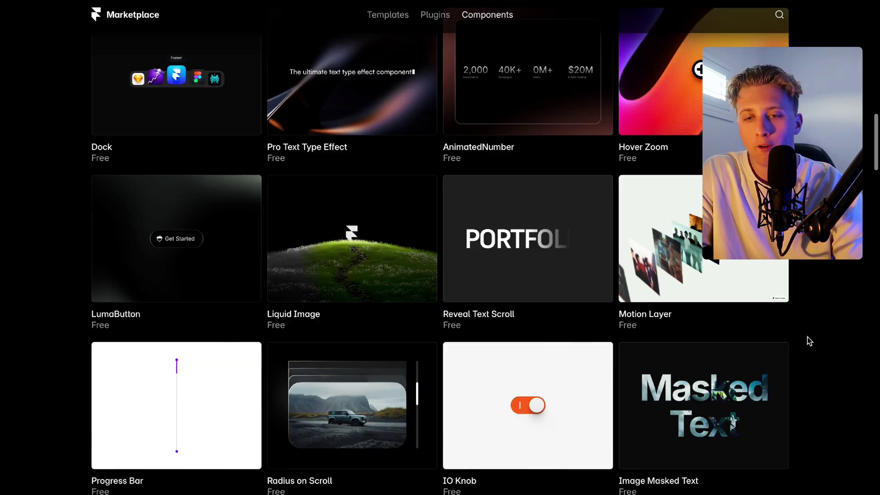
right_click(379, 136)
click(379, 138)
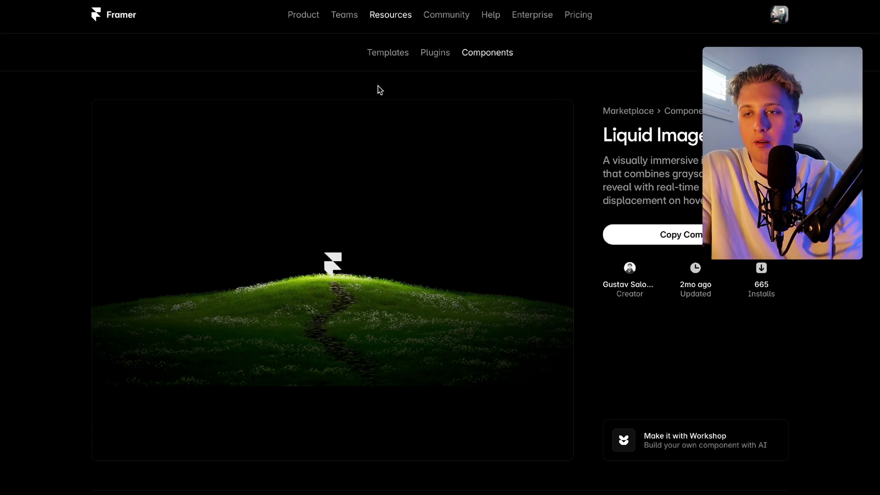
key(alt+Left)
scroll(840, 410, down, 8)
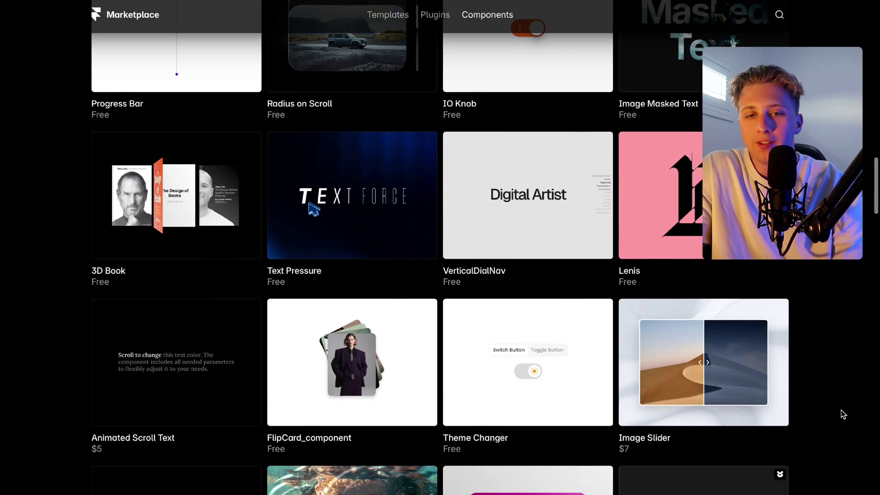
scroll(841, 411, down, 5)
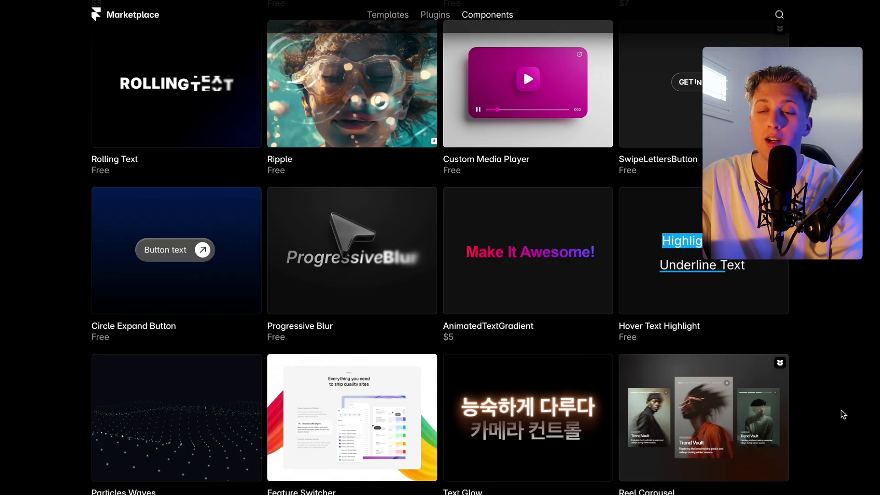
scroll(842, 413, up, 15)
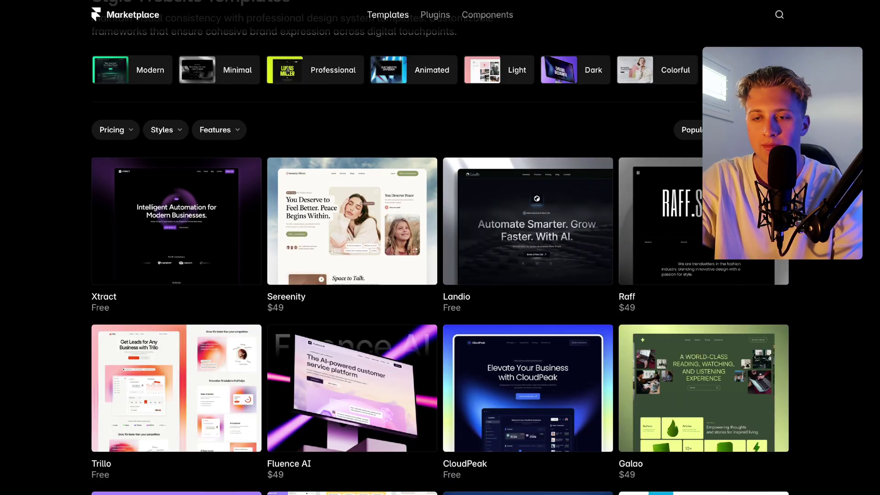
Scroll down through the Style Website Templates grid of free and paid templates.
scroll(834, 372, down, 5)
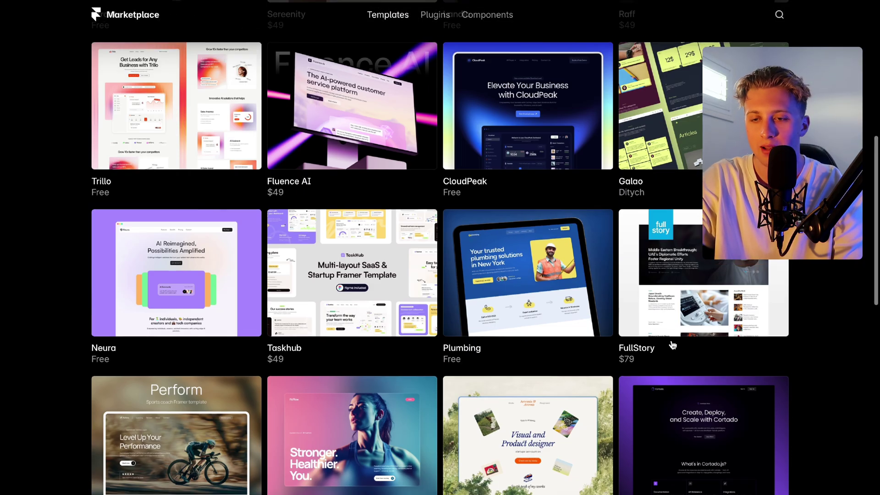
scroll(835, 372, down, 5)
scroll(835, 372, down, 3)
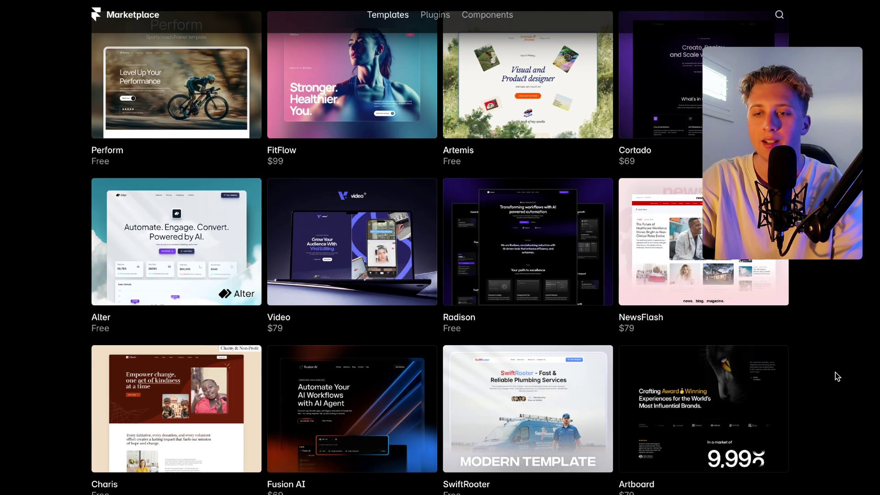
scroll(835, 372, down, 3)
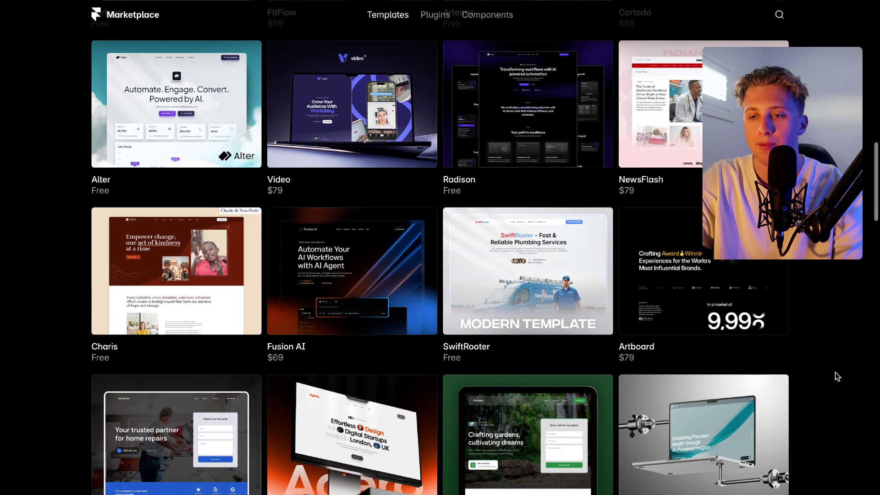
scroll(835, 372, up, 3)
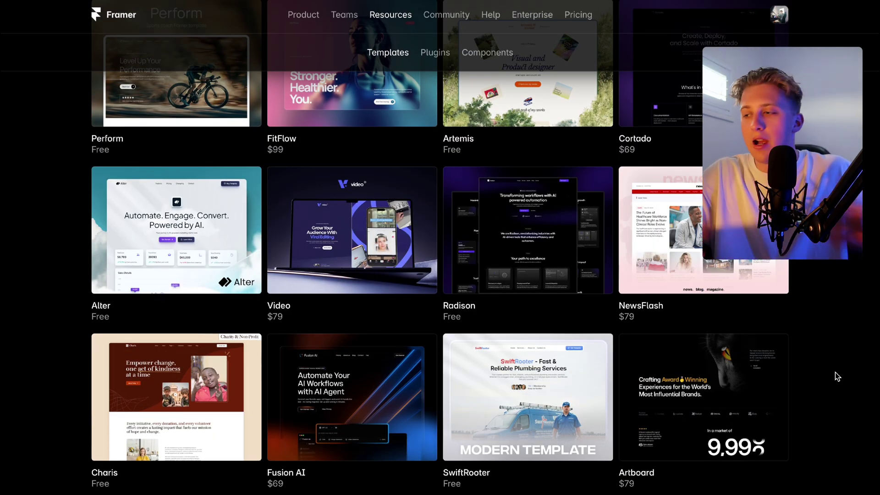
scroll(835, 372, down, 10)
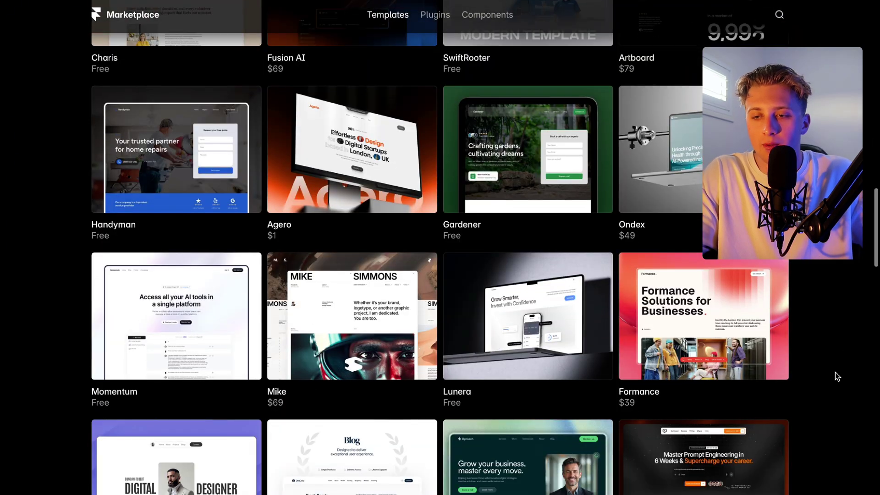
scroll(834, 372, down, 3)
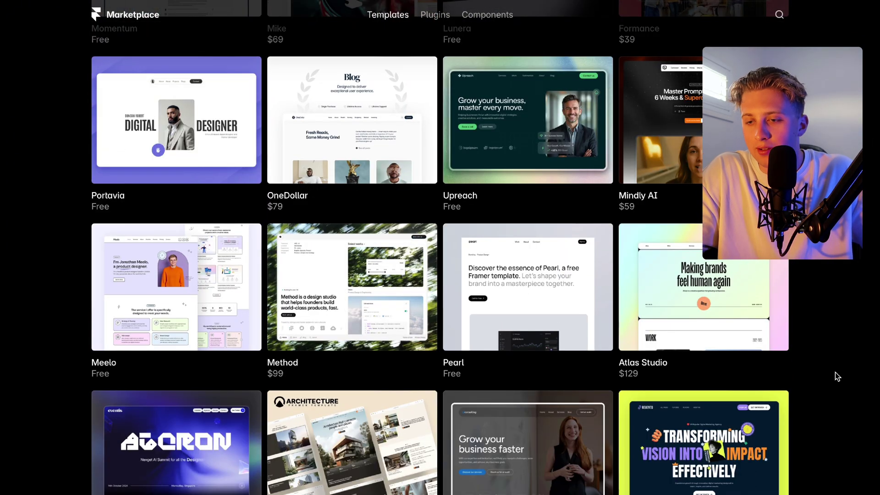
scroll(834, 372, down, 4)
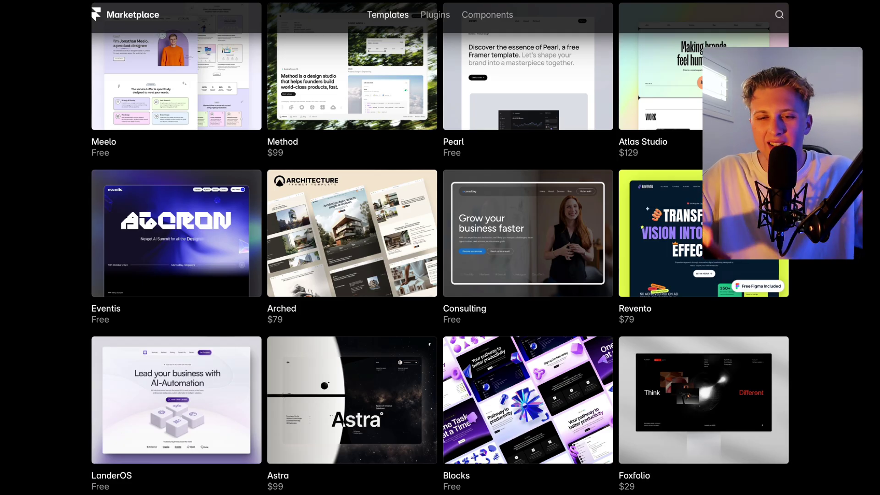
scroll(439, 247, down, 15)
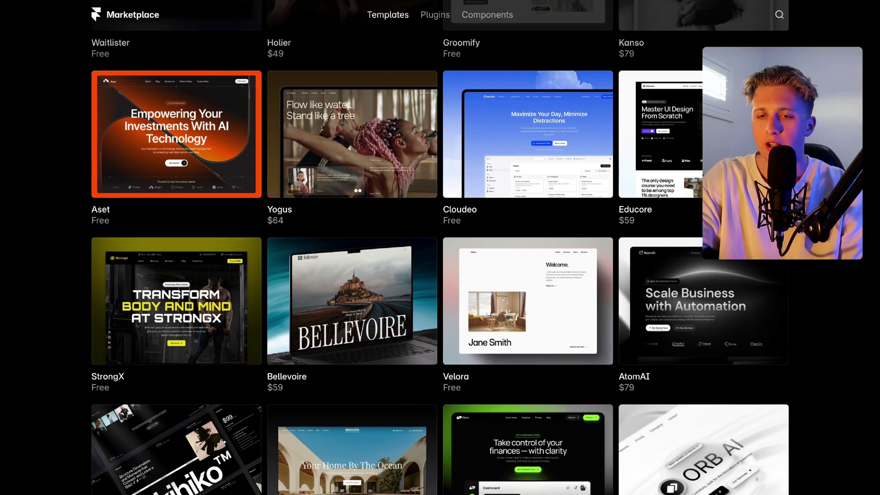
scroll(440, 247, down, 3)
scroll(440, 248, down, 10)
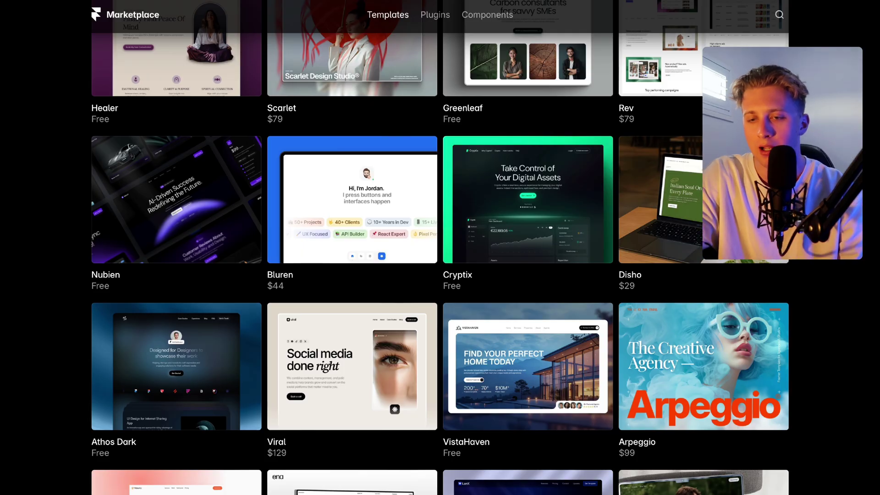
scroll(519, 171, down, 4)
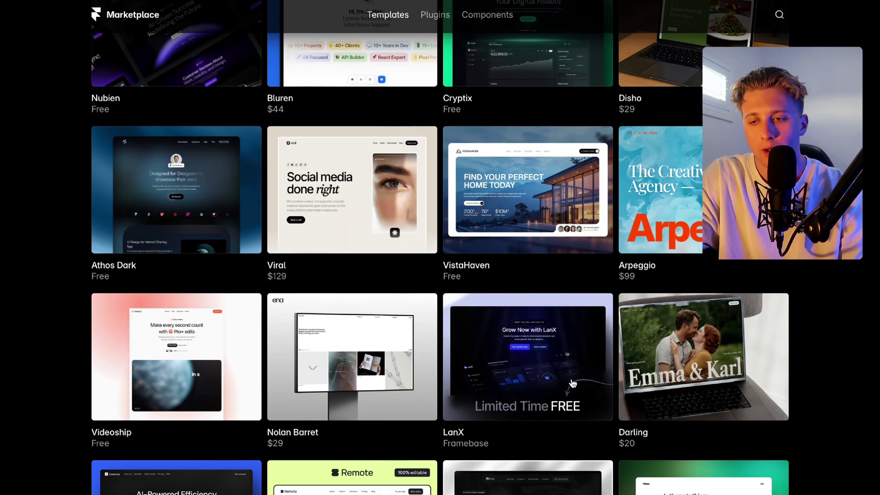
Scroll back up to the top of the Style Website Templates page.
scroll(878, 337, up, 1)
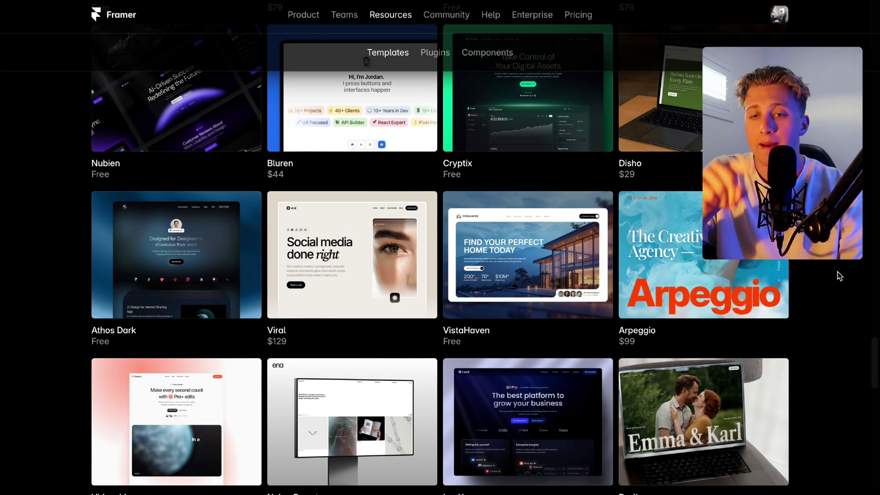
scroll(836, 272, down, 10)
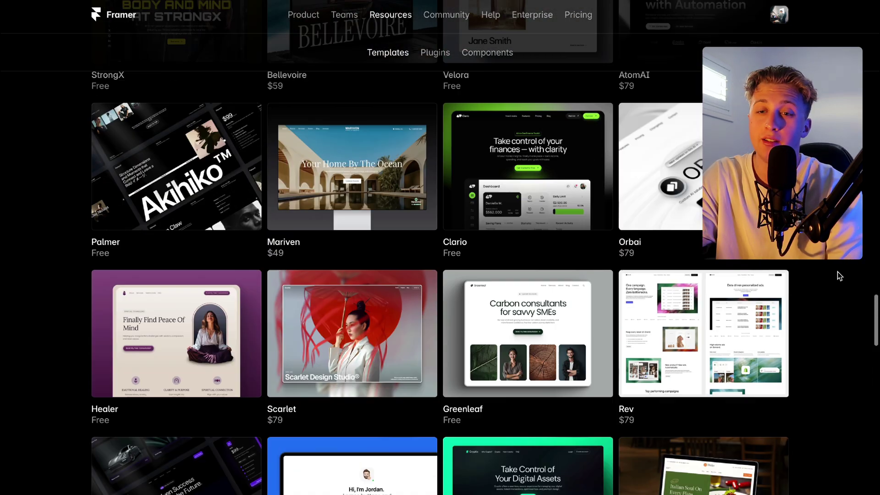
scroll(837, 271, up, 2)
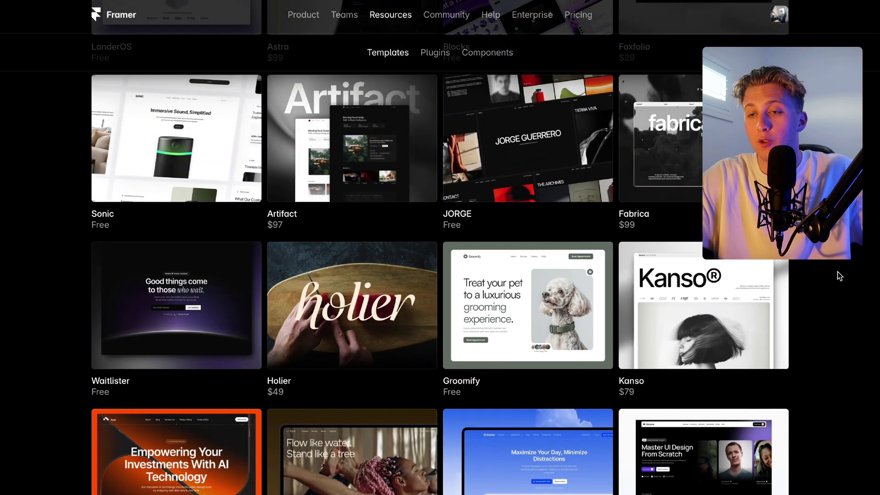
scroll(837, 271, up, 15)
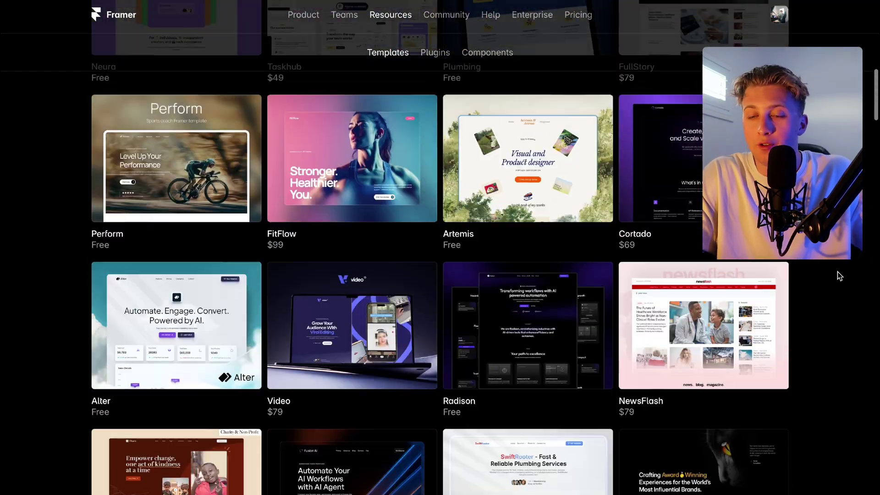
scroll(837, 271, up, 5)
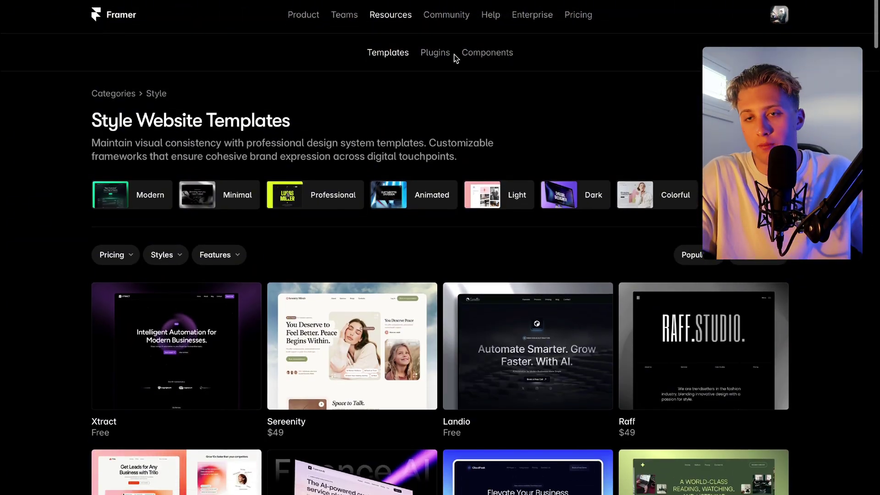
click(115, 18)
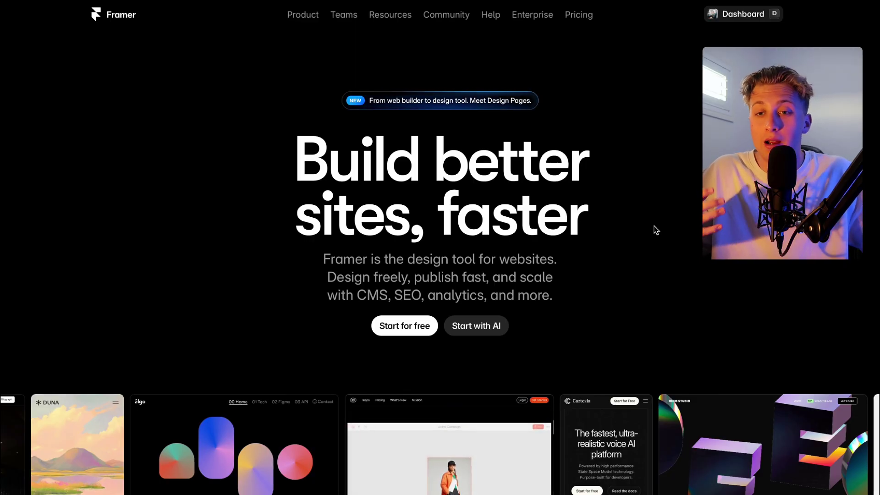
scroll(656, 229, down, 15)
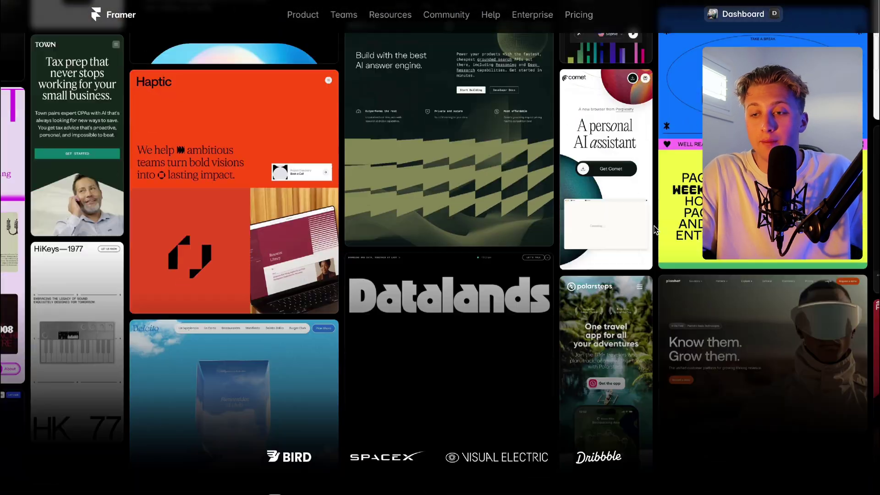
scroll(656, 230, up, 15)
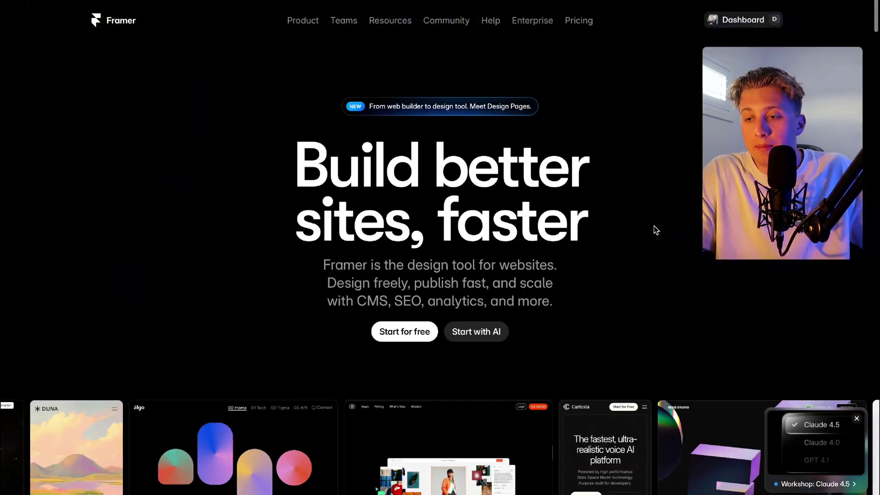
click(856, 414)
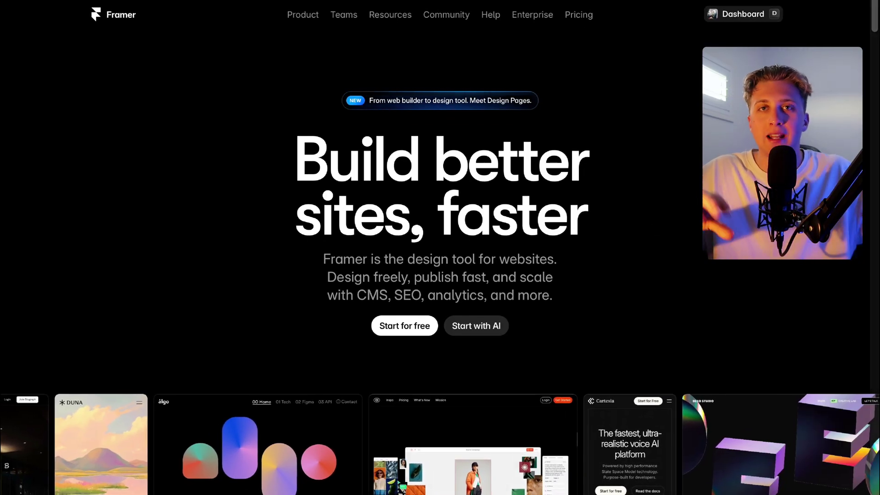